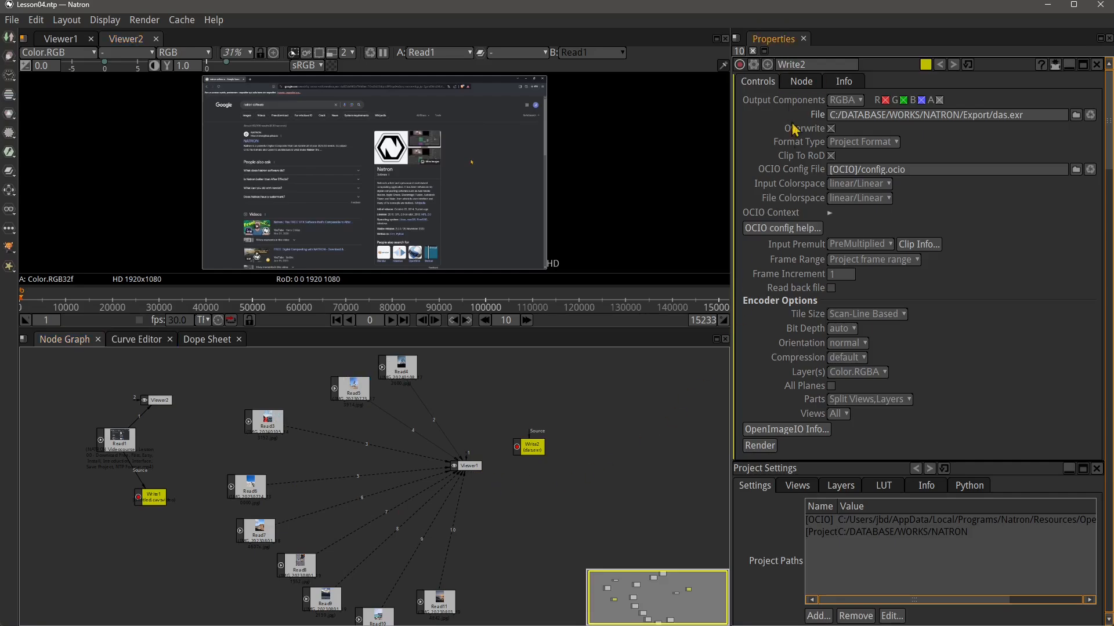
# Review the open node property panels and project settings, and look over the node graph of the Lesson04 project
pyautogui.scroll(-10, 852, 406)
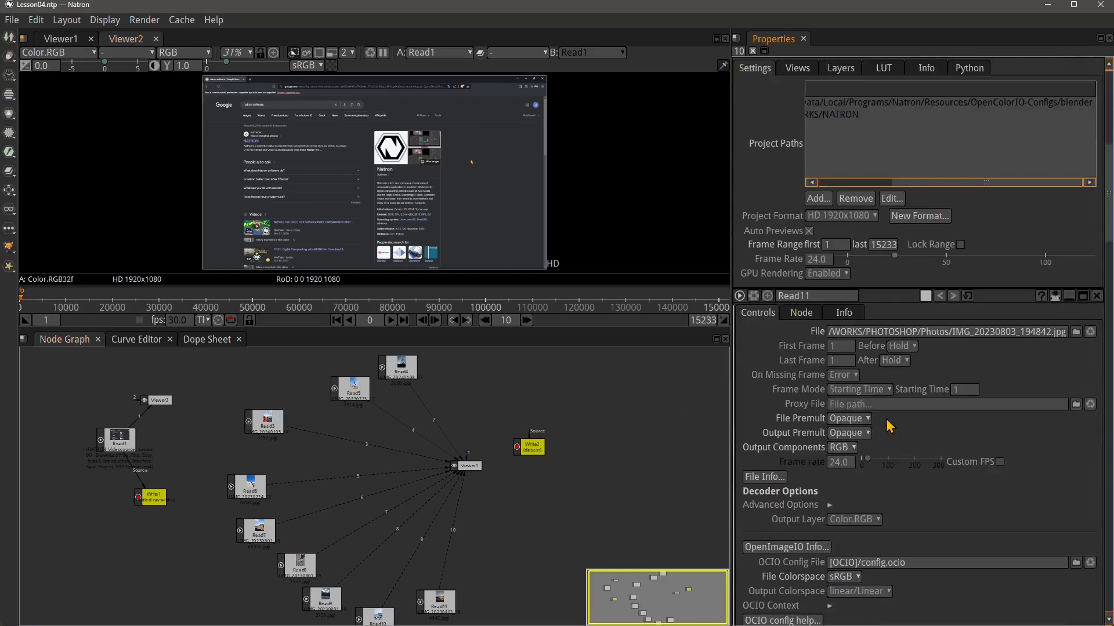
pyautogui.scroll(-4, 889, 426)
pyautogui.scroll(11, 899, 430)
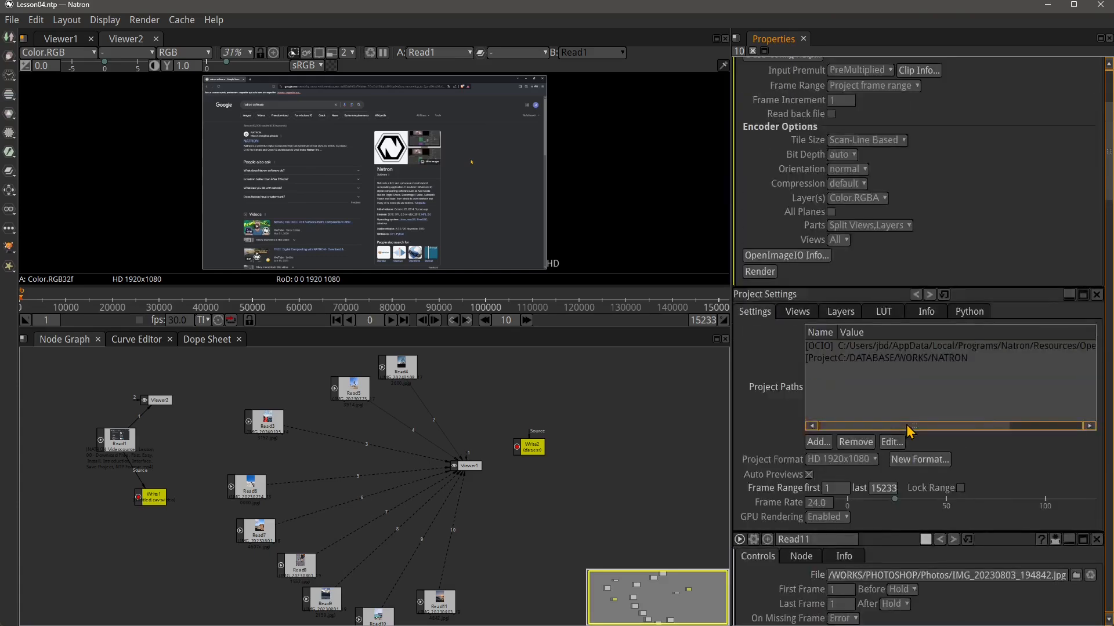
pyautogui.scroll(5, 909, 432)
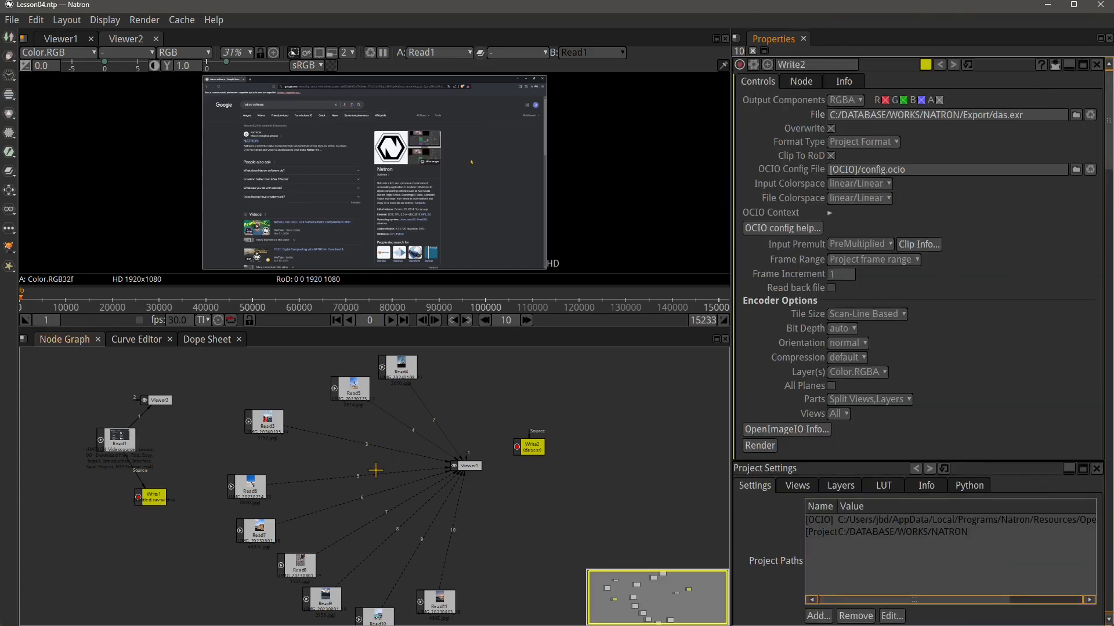
pyautogui.scroll(-1, 398, 514)
pyautogui.scroll(2, 398, 514)
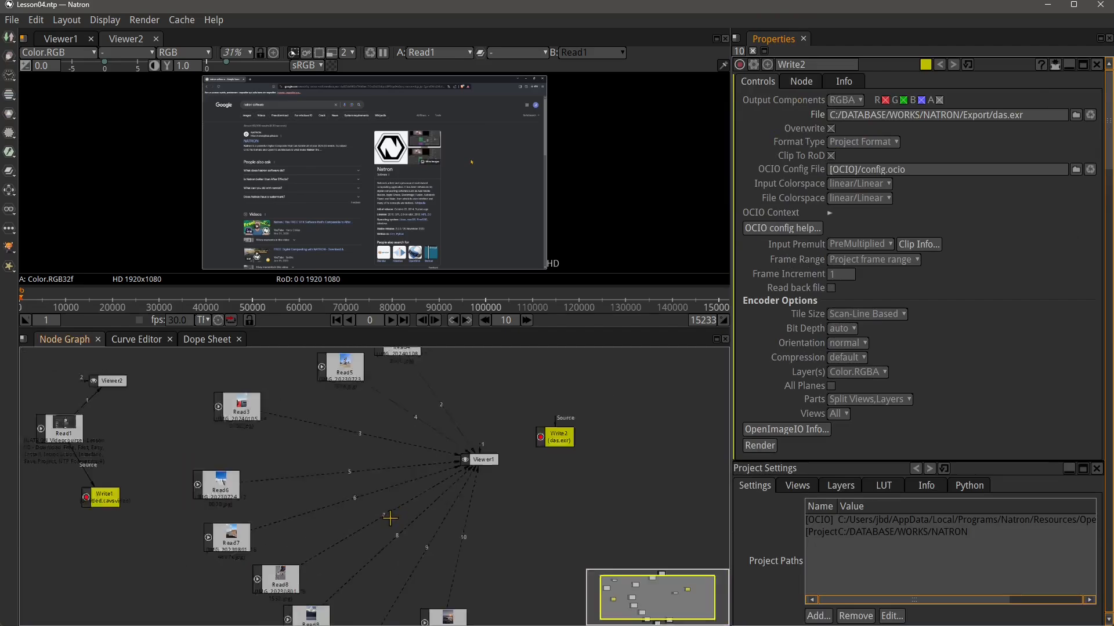
pyautogui.scroll(-2, 383, 517)
pyautogui.scroll(1, 343, 475)
pyautogui.moveTo(343, 480); pyautogui.dragTo(419, 478)
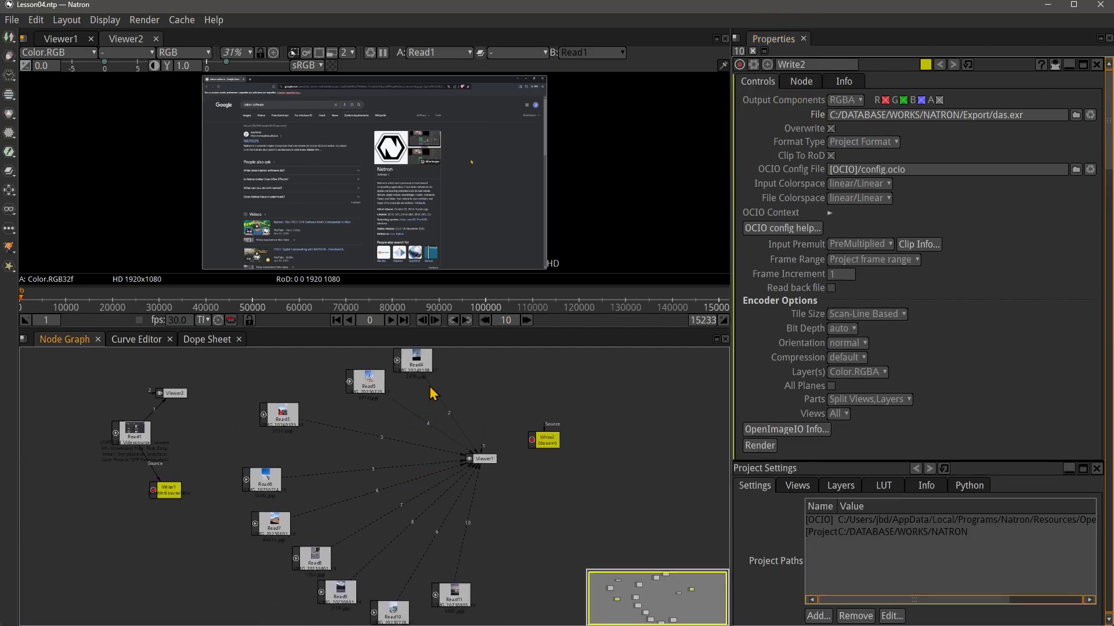
# Reposition the Viewer1, Viewer2, Read4, Read5 and Read3 nodes in the node graph
pyautogui.moveTo(485, 458); pyautogui.dragTo(439, 463)
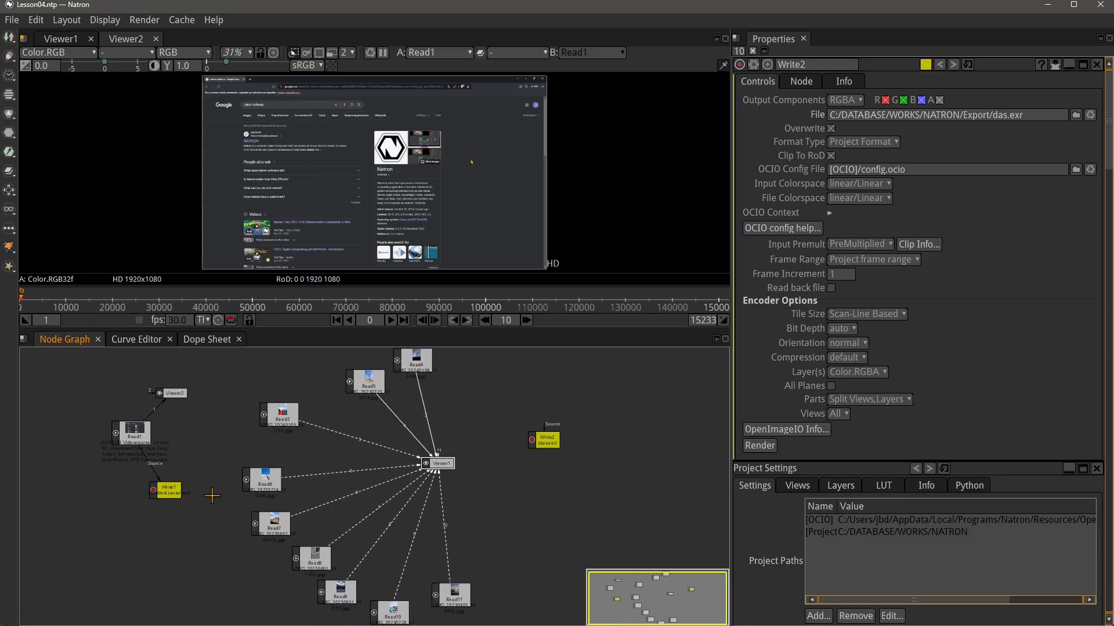
pyautogui.moveTo(174, 392); pyautogui.dragTo(172, 385)
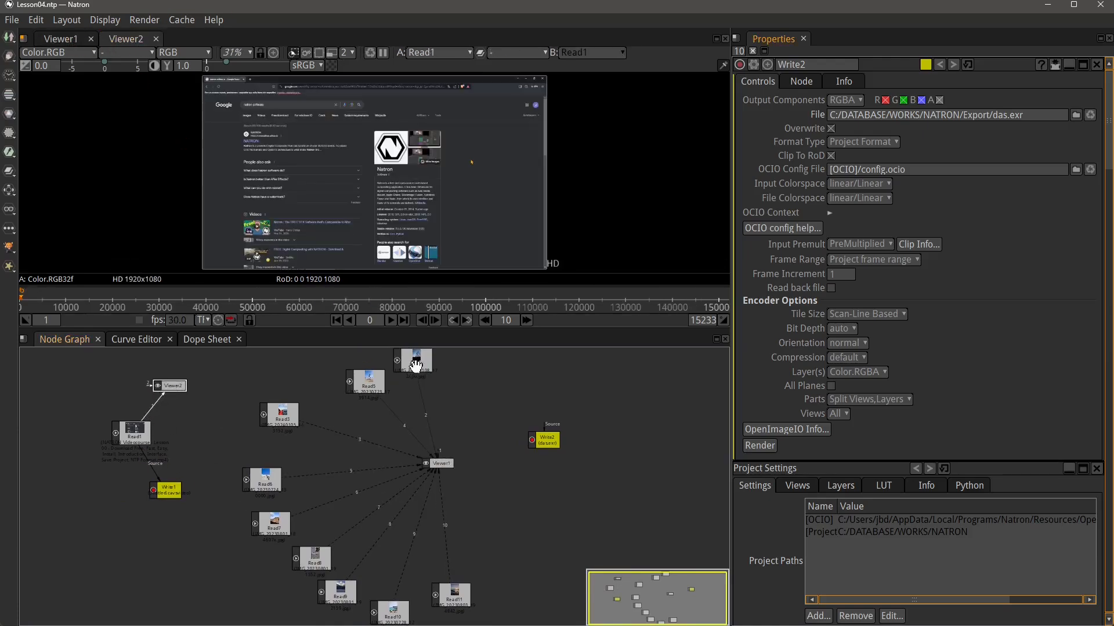
pyautogui.moveTo(416, 367); pyautogui.dragTo(371, 382)
pyautogui.moveTo(291, 414); pyautogui.dragTo(305, 411)
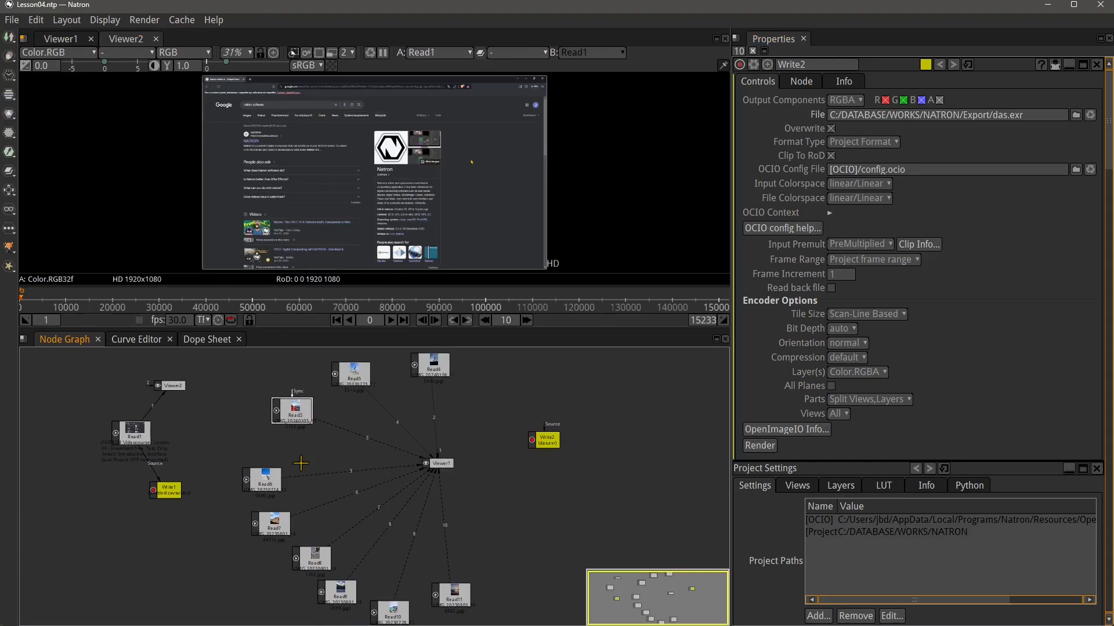
# Arrange the Read6 to Read11 nodes in an arc around Viewer1 and move the Write2 node nearer to the viewer
pyautogui.moveTo(259, 476); pyautogui.dragTo(271, 461)
pyautogui.moveTo(270, 525); pyautogui.dragTo(275, 507)
pyautogui.moveTo(311, 558); pyautogui.dragTo(301, 548)
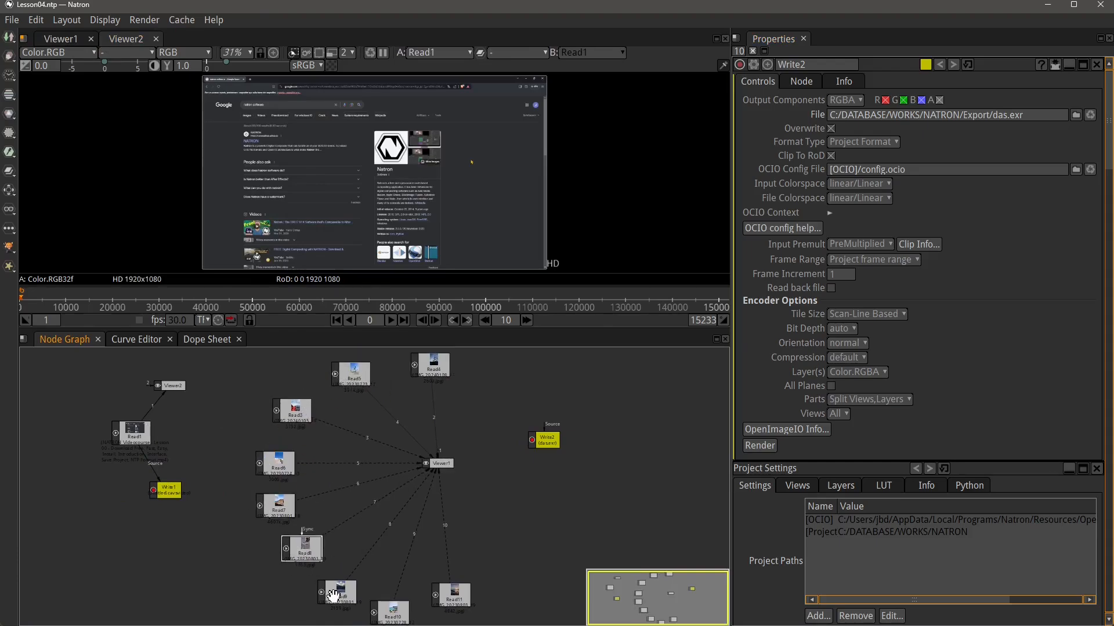
pyautogui.moveTo(338, 591); pyautogui.dragTo(346, 581)
pyautogui.moveTo(396, 611); pyautogui.dragTo(465, 582)
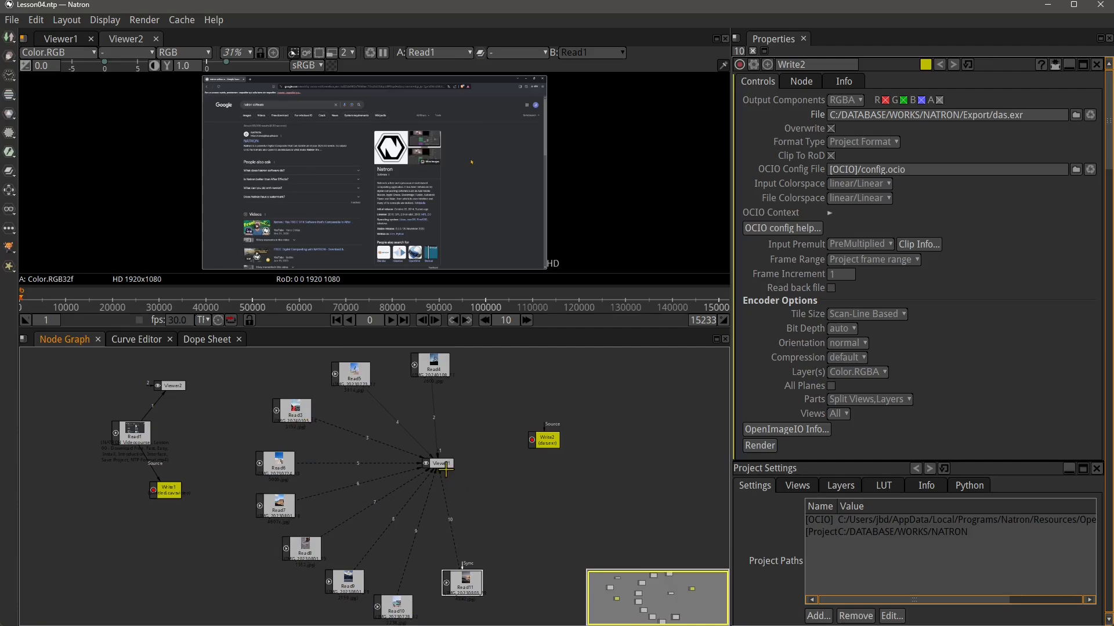
pyautogui.click(546, 442)
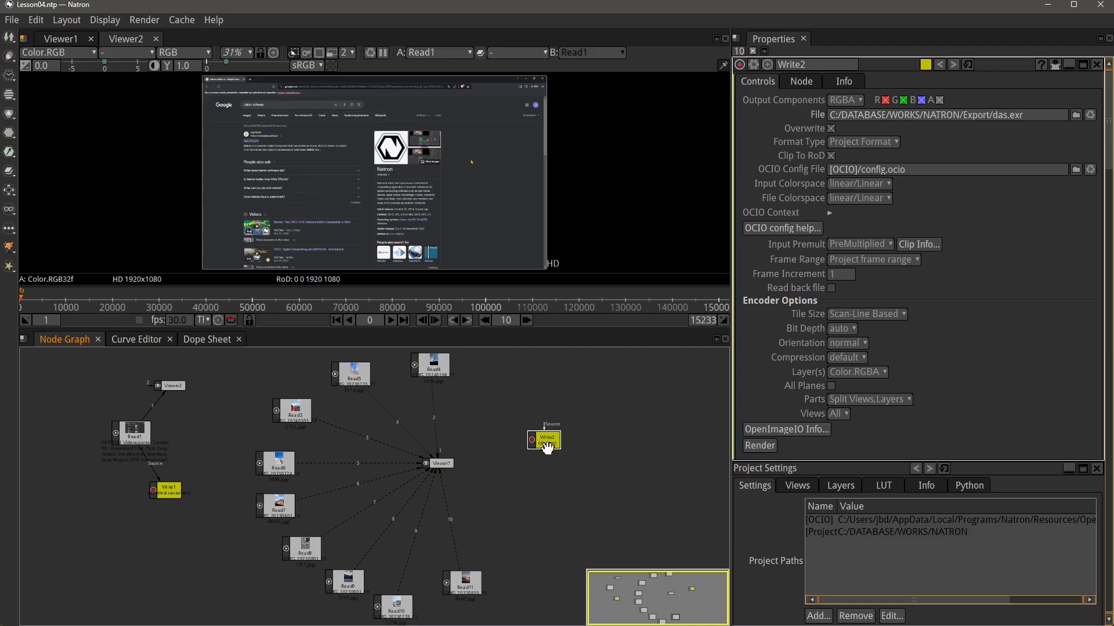
pyautogui.moveTo(548, 436); pyautogui.dragTo(522, 469)
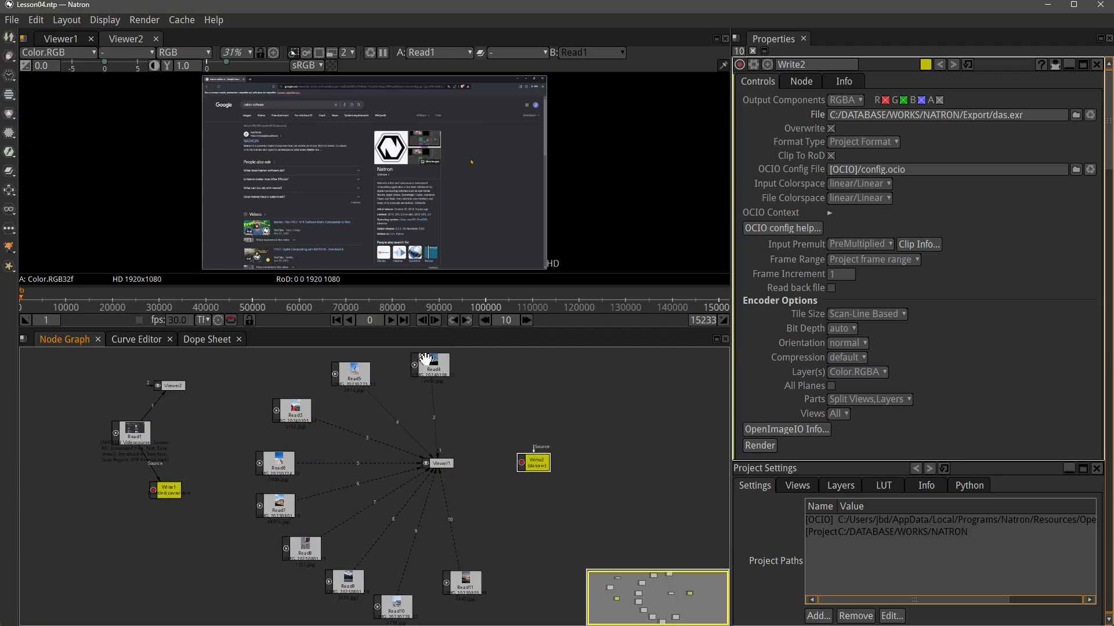
# Select each Read node connected to Viewer1 one after another, from Read4 around to Read11
pyautogui.click(429, 363)
pyautogui.click(368, 371)
pyautogui.click(291, 409)
pyautogui.click(275, 472)
pyautogui.click(277, 506)
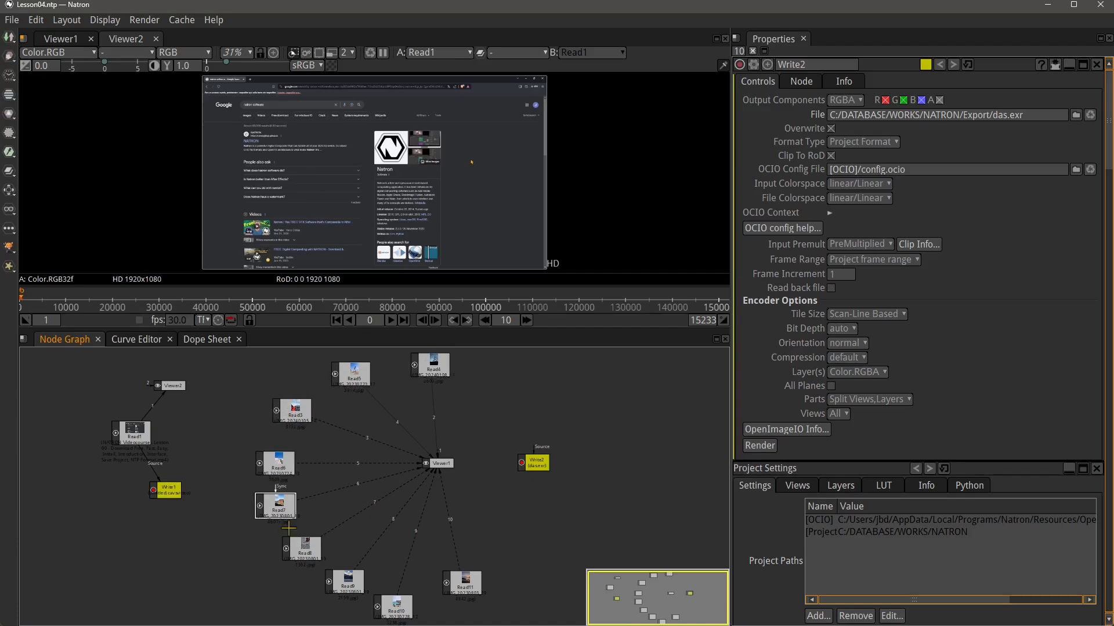
pyautogui.click(297, 546)
pyautogui.click(347, 580)
pyautogui.click(396, 606)
pyautogui.click(465, 580)
# Move Write2 closer to Viewer1, shift Write1 slightly lower, and leave Write2 selected
pyautogui.click(534, 463)
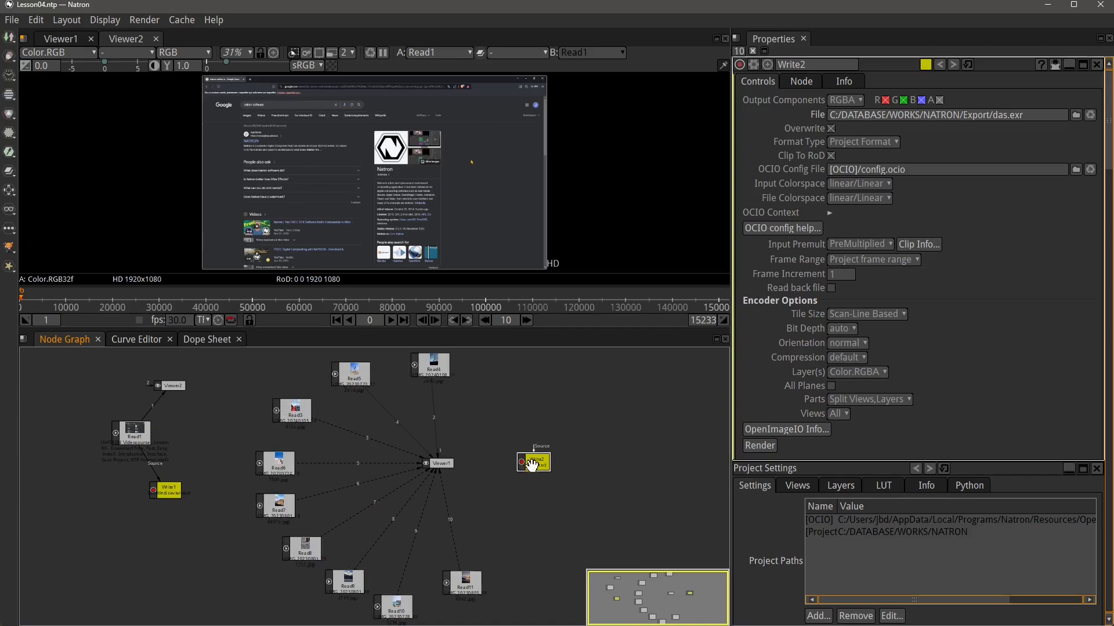
pyautogui.moveTo(533, 462); pyautogui.dragTo(514, 481)
pyautogui.moveTo(169, 490); pyautogui.dragTo(165, 495)
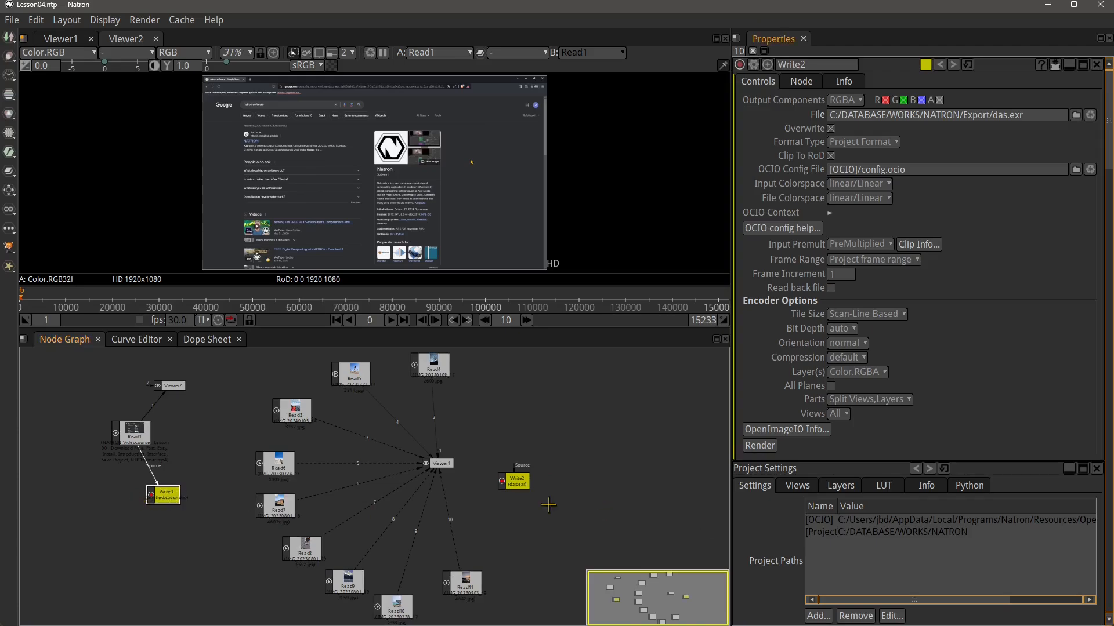
pyautogui.click(526, 485)
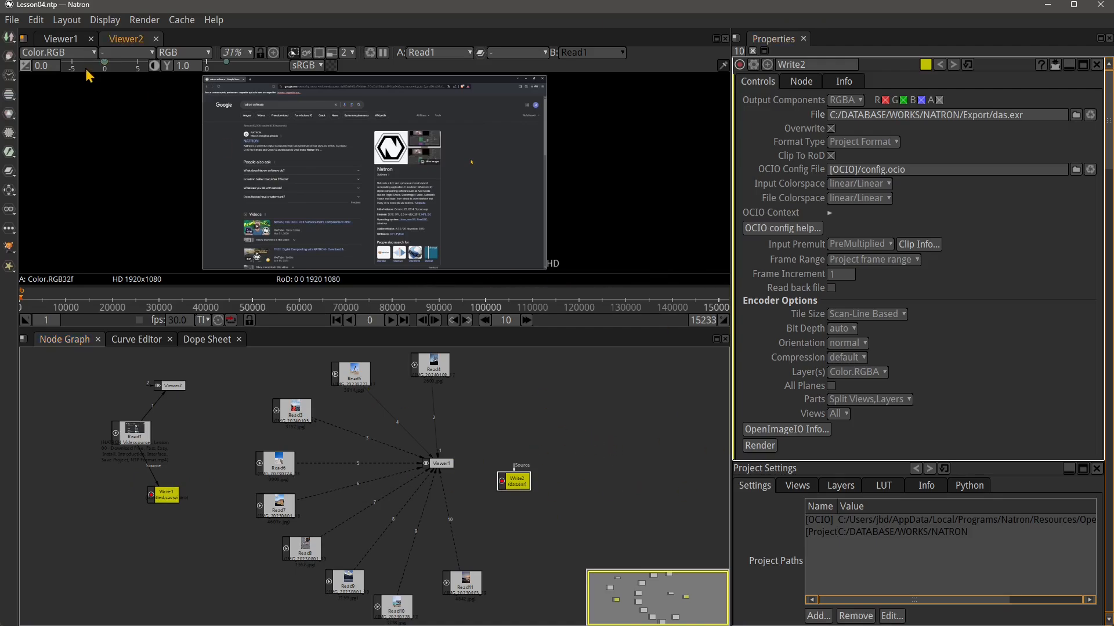
pyautogui.click(11, 19)
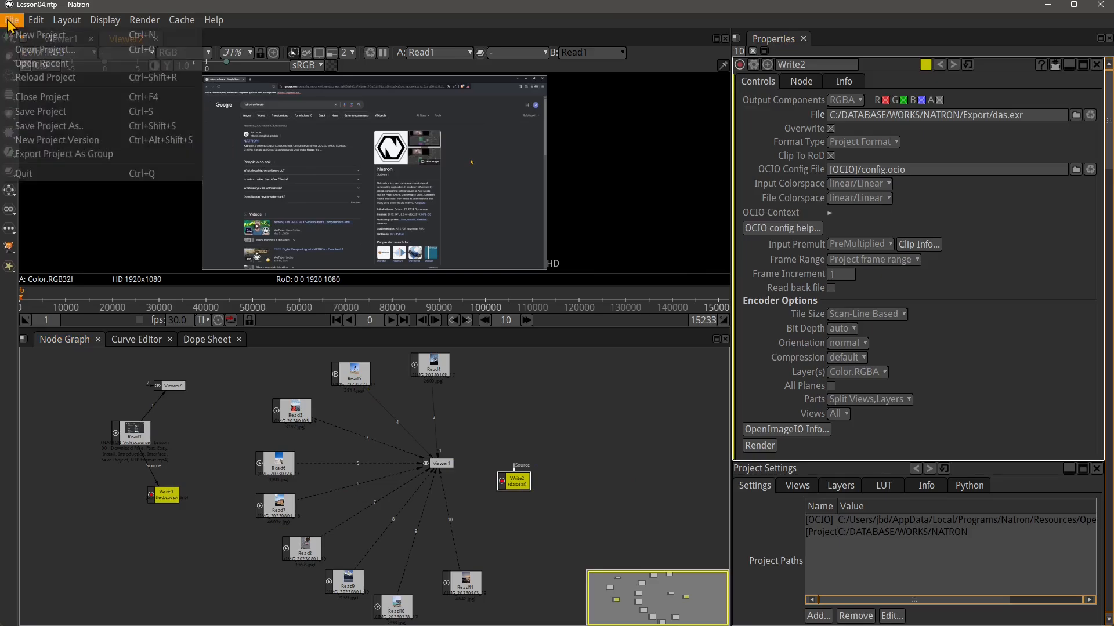
pyautogui.press('Escape')
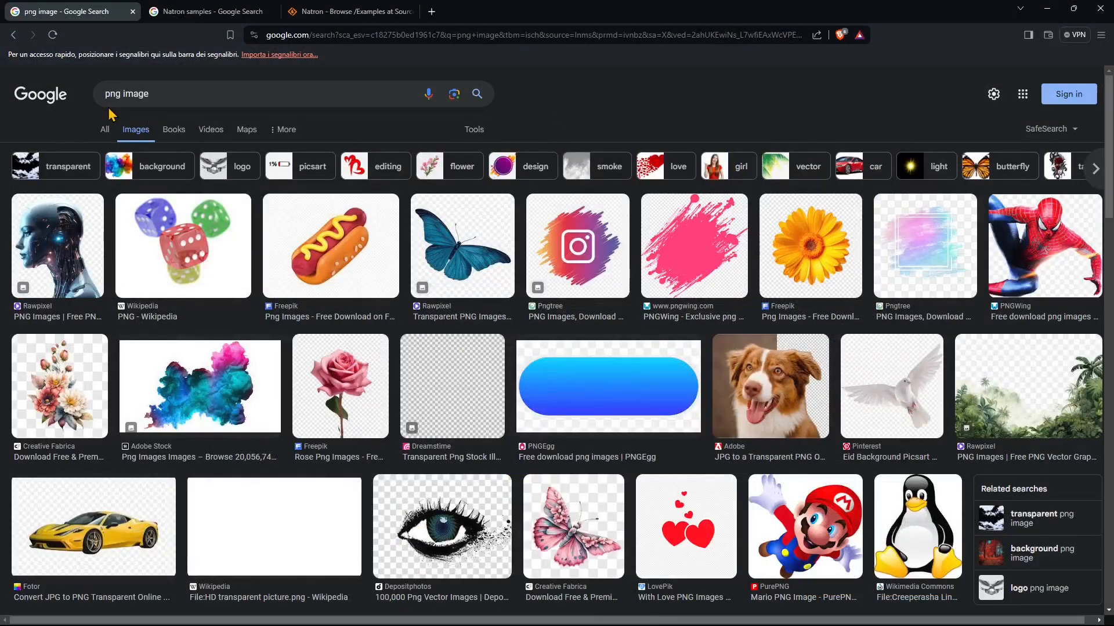
# Switch to the browser and limit the Google image results for "png image" to Creative Commons licenses
pyautogui.doubleClick(108, 94)
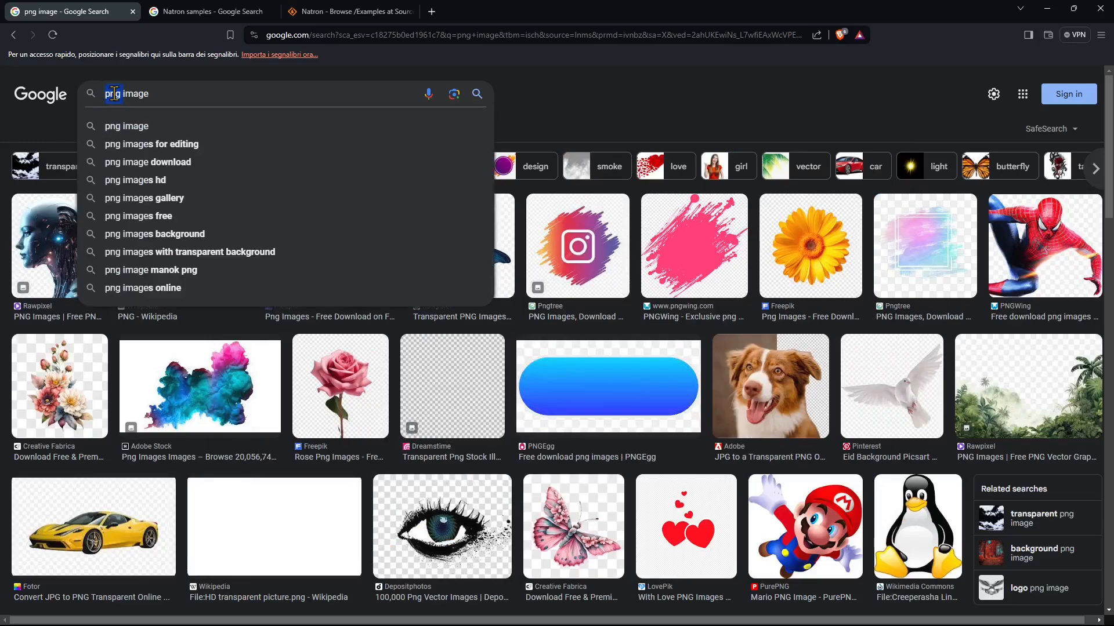
pyautogui.click(606, 94)
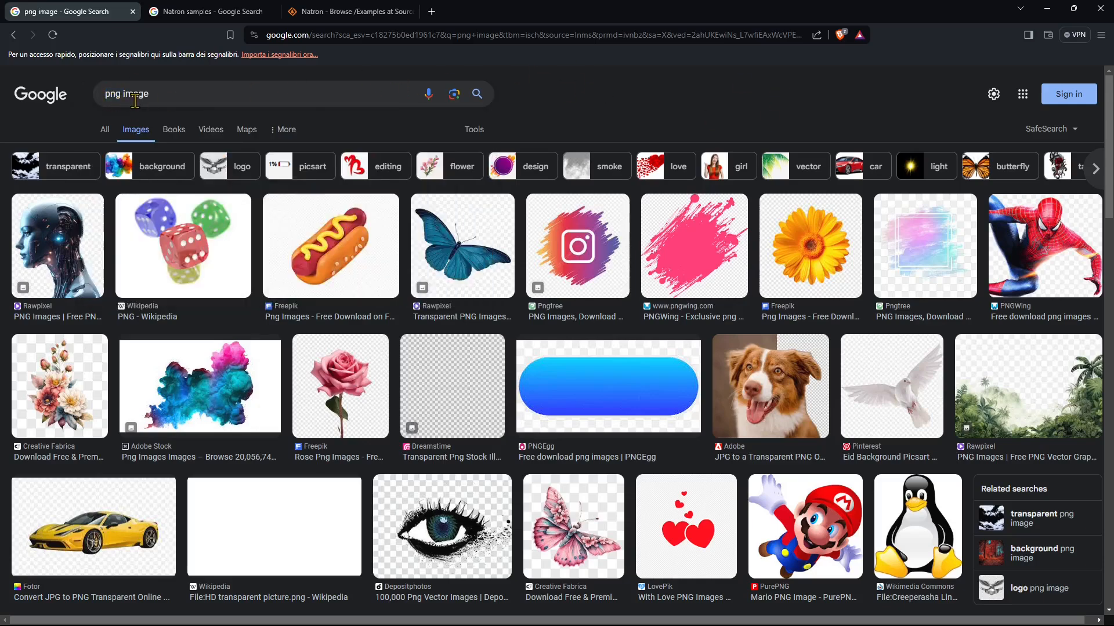
pyautogui.click(471, 130)
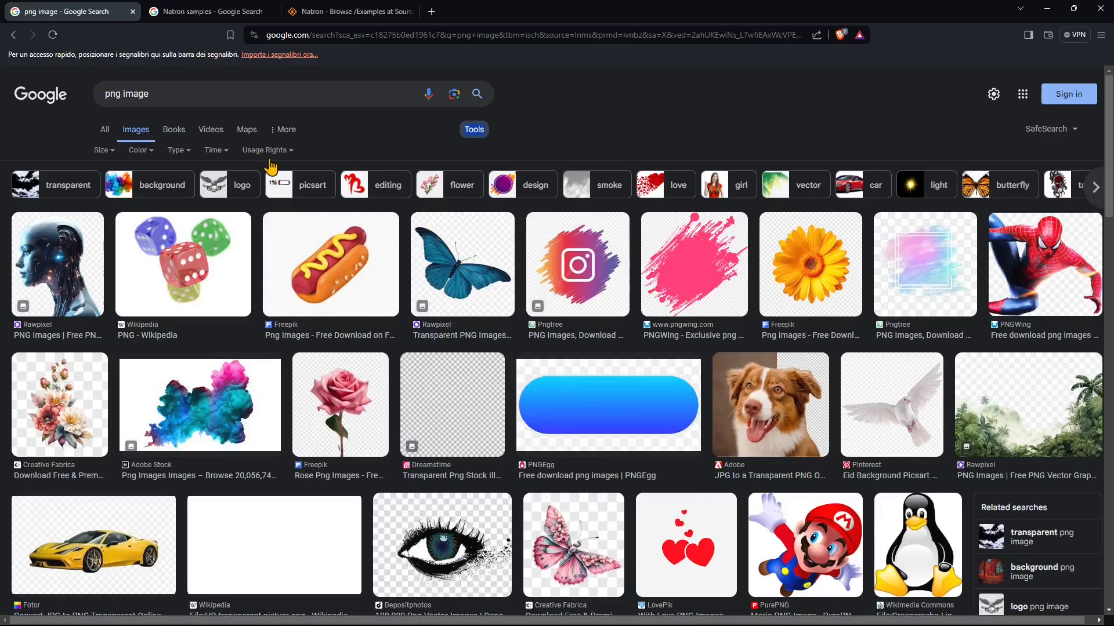
pyautogui.click(266, 149)
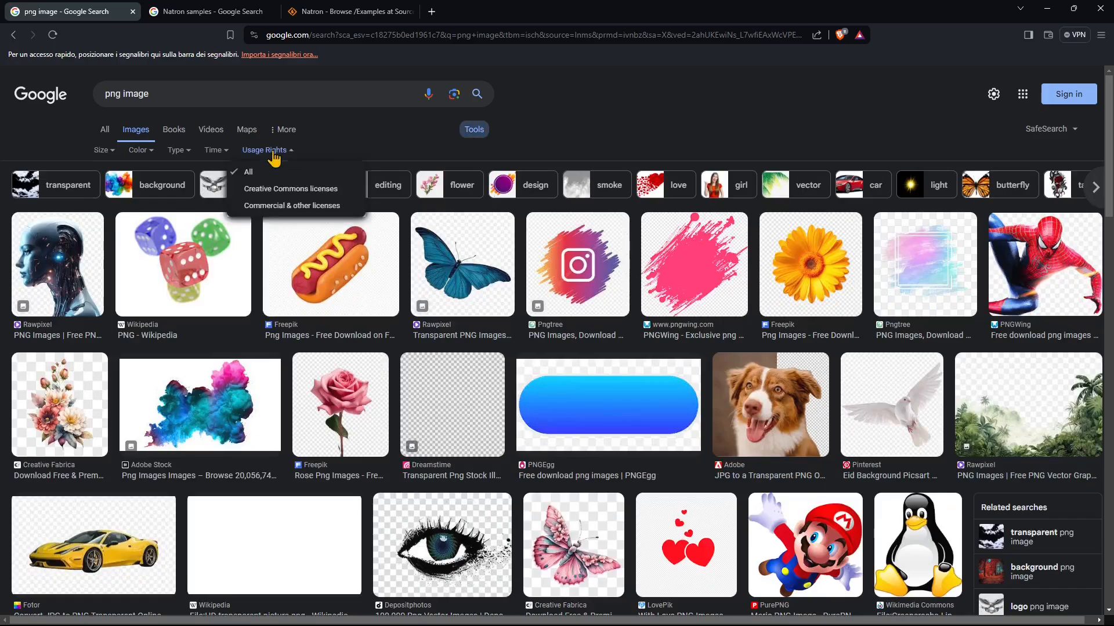
pyautogui.click(264, 193)
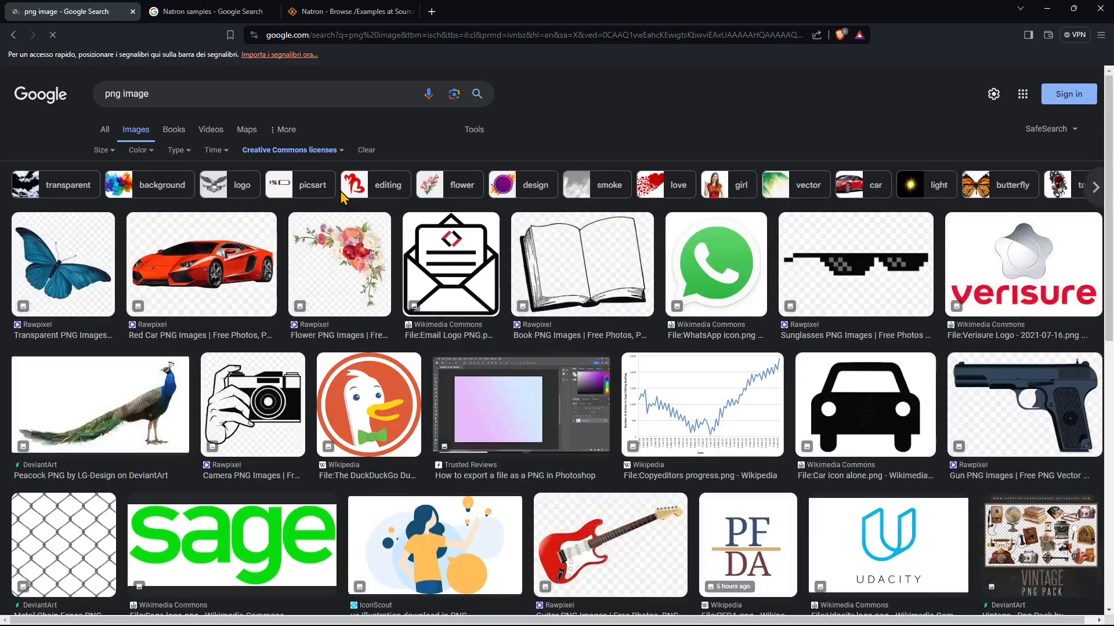
# Open the Red Car PNG result on Rawpixel and bring up the public-domain red sports car image's download page
pyautogui.click(201, 264)
pyautogui.click(667, 212)
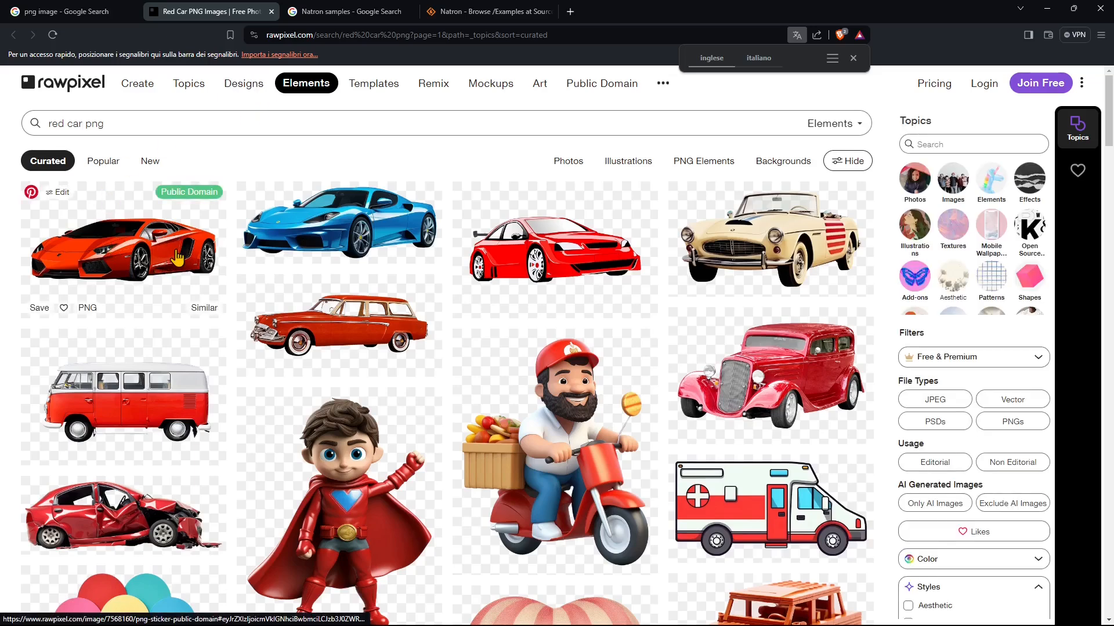
pyautogui.click(185, 253)
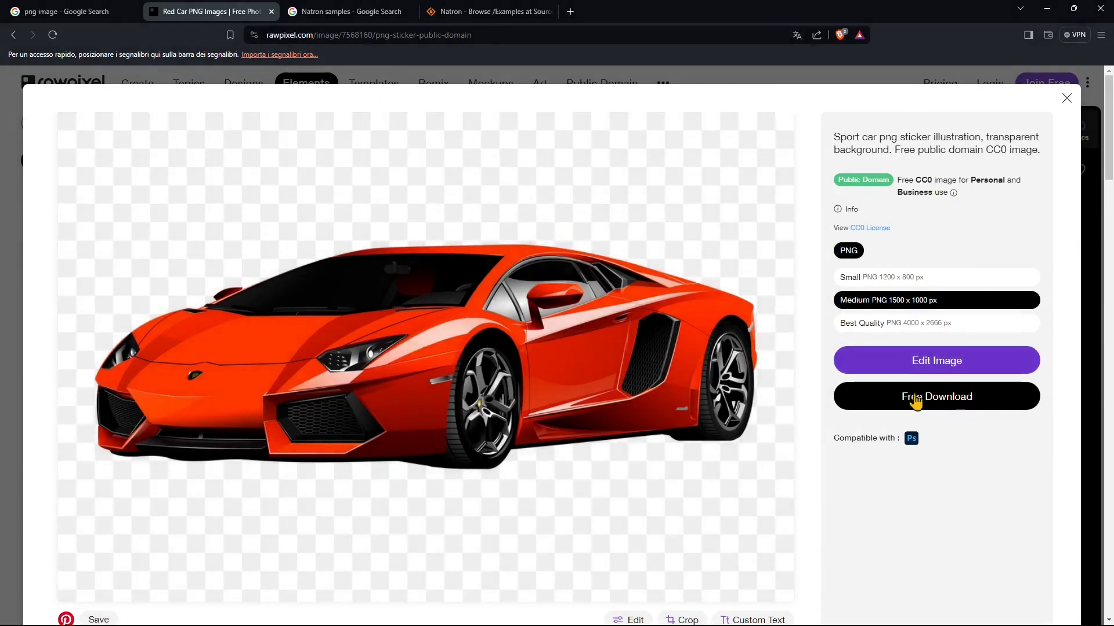
# Choose the Small PNG 1200 x 800 px size and request the free download, dismissing the sign-up dialog
pyautogui.click(916, 399)
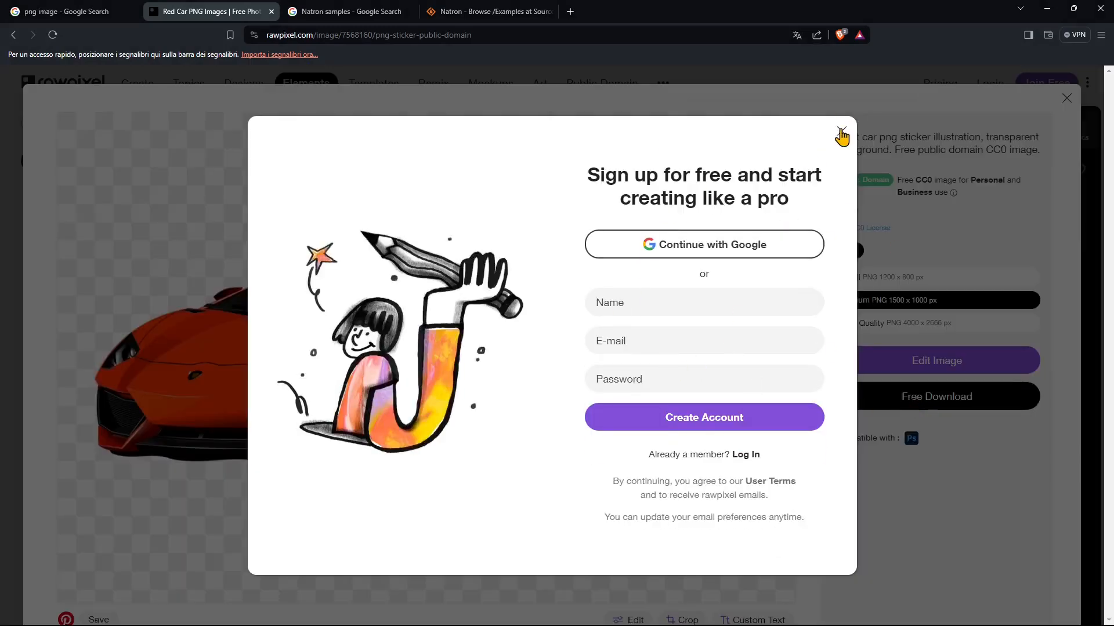
pyautogui.click(840, 132)
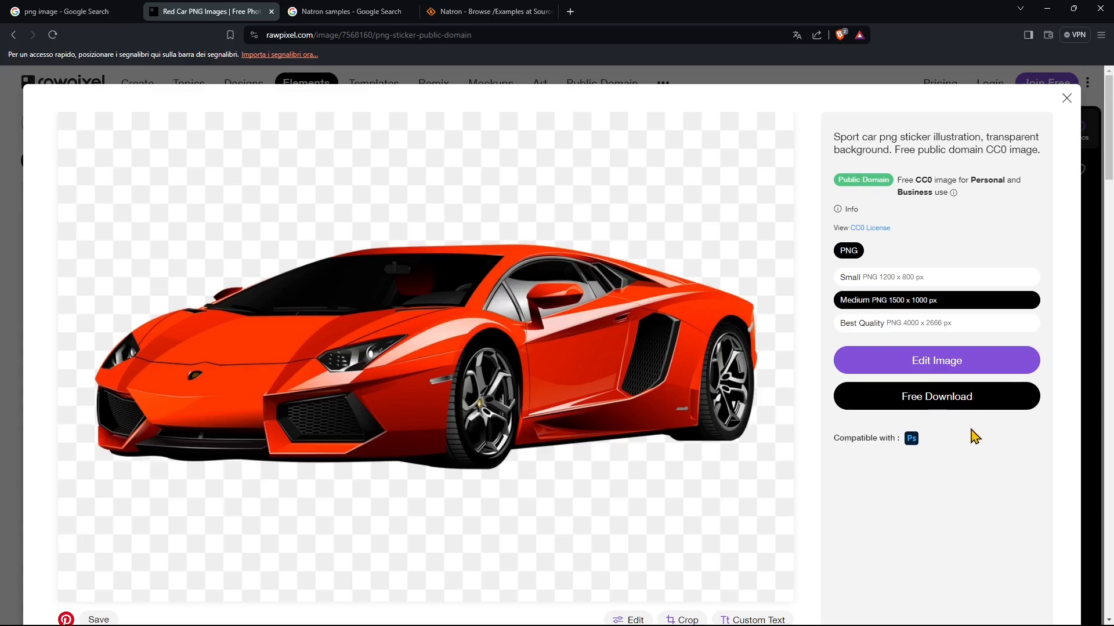
pyautogui.click(876, 279)
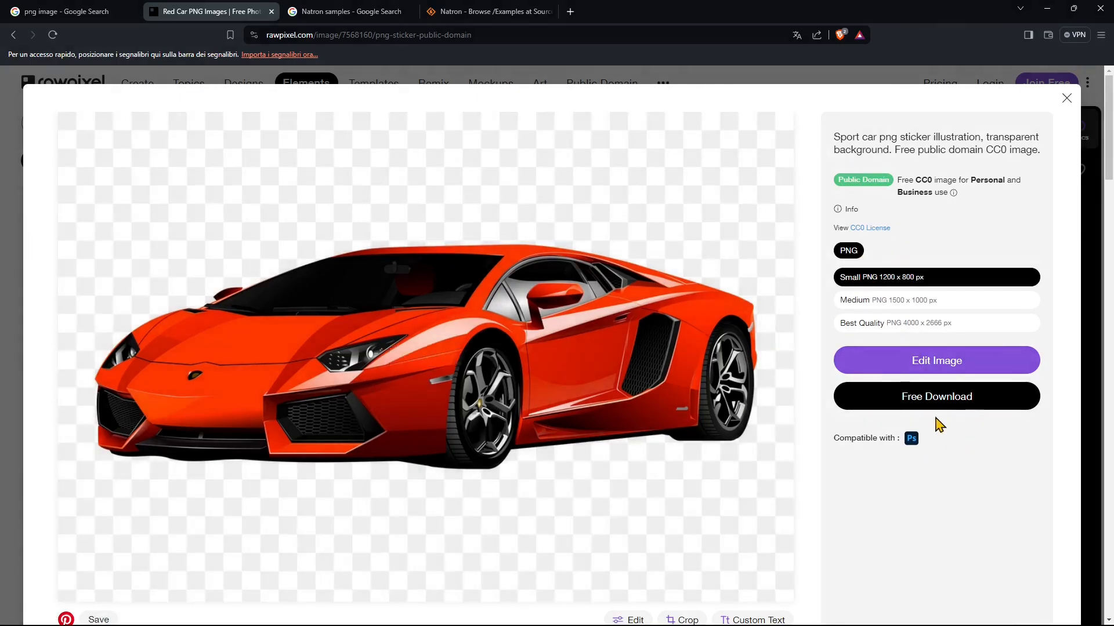
pyautogui.click(960, 405)
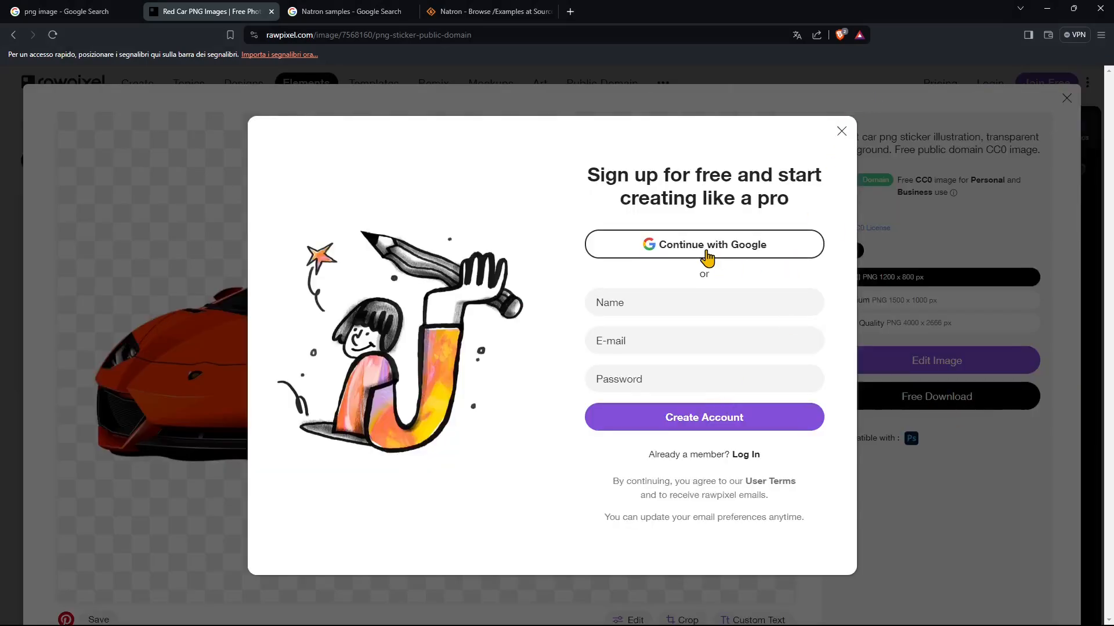
pyautogui.click(841, 132)
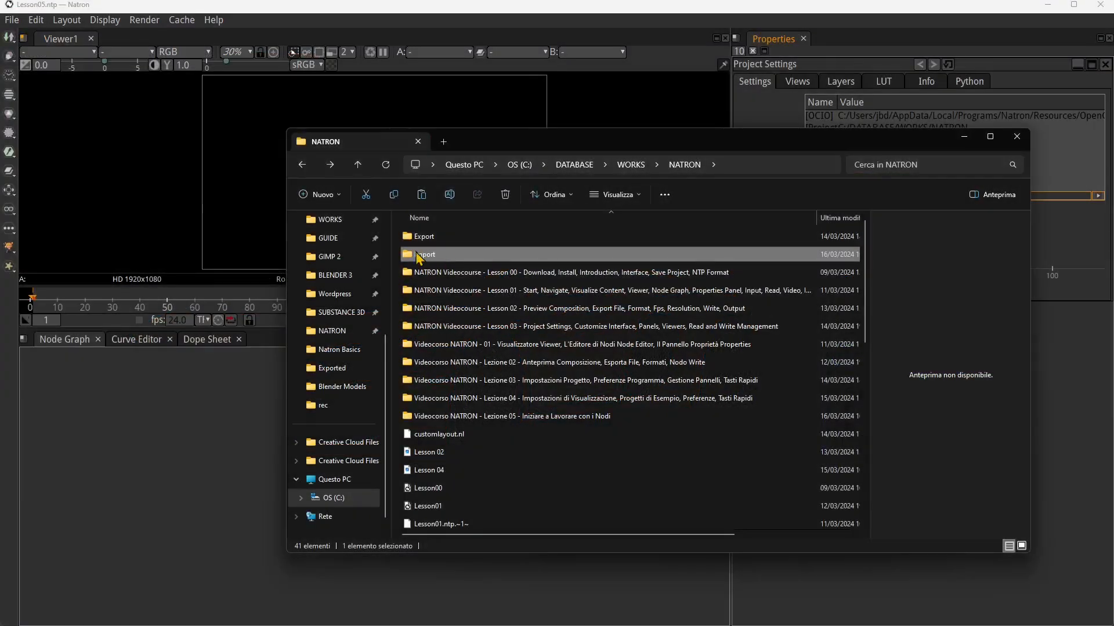
# Switch to File Explorer, paste the car PNG into the NATRON project's Import folder, and widen the file preview
pyautogui.moveTo(496, 152); pyautogui.dragTo(463, 148)
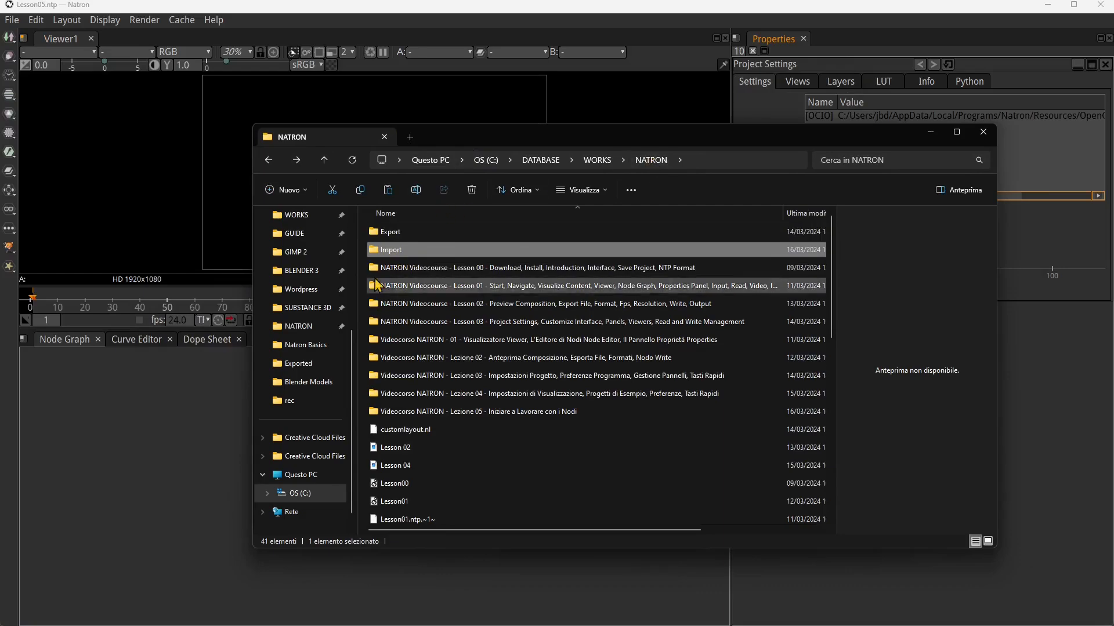
pyautogui.doubleClick(393, 251)
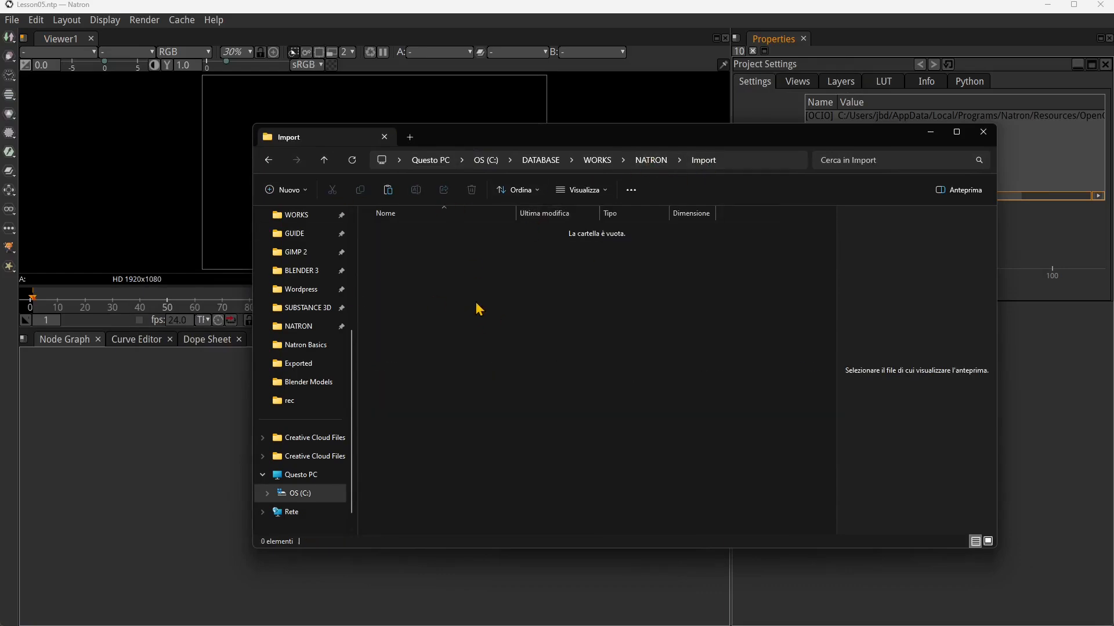
pyautogui.rightClick(448, 297)
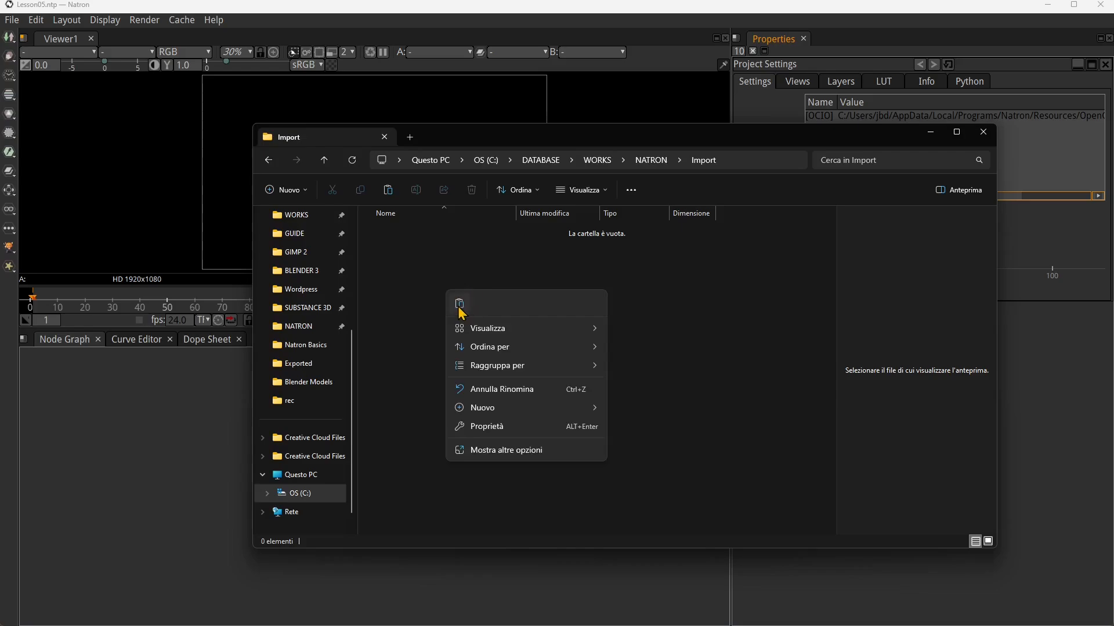
pyautogui.click(461, 306)
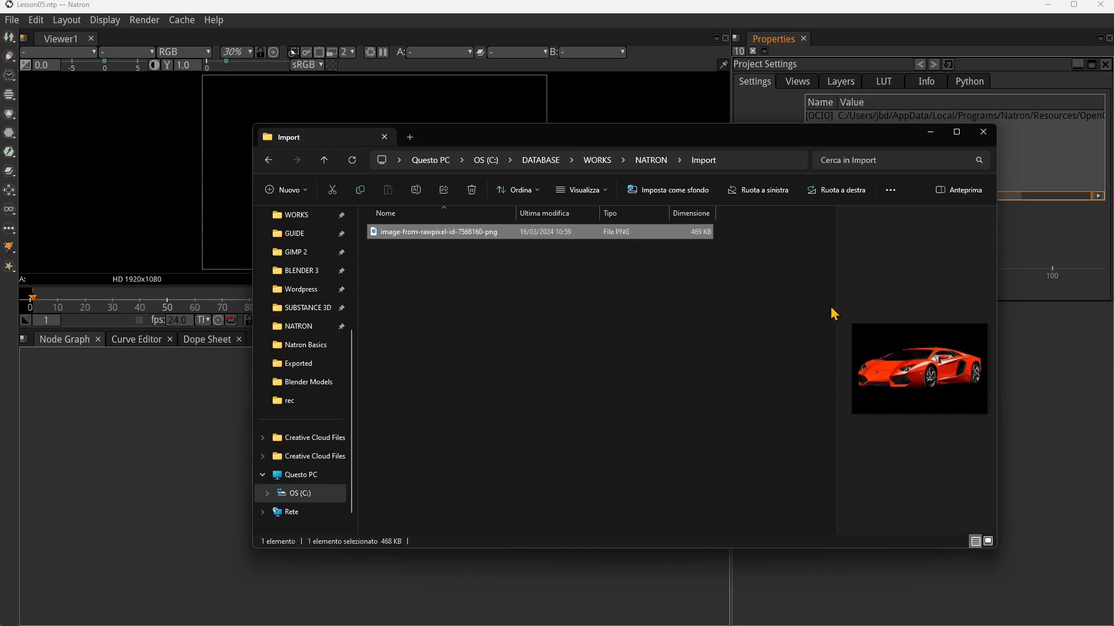
pyautogui.moveTo(836, 305); pyautogui.dragTo(723, 345)
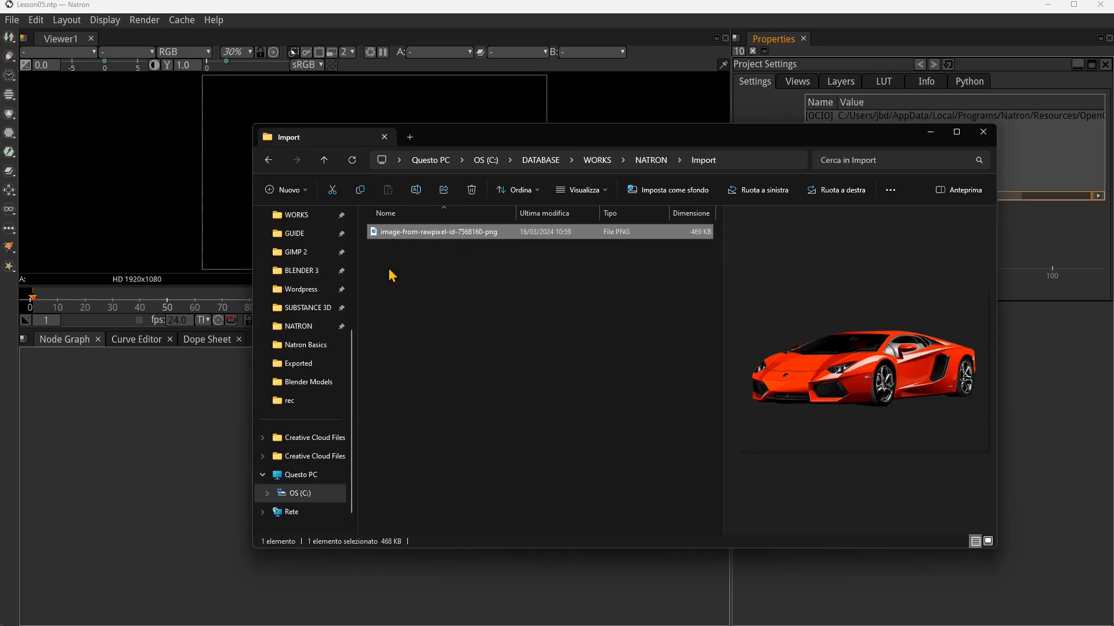
# Import the car PNG from the Import folder into Natron's Node Graph and move its read node up and left of Viewer1
pyautogui.moveTo(441, 143); pyautogui.dragTo(700, 77)
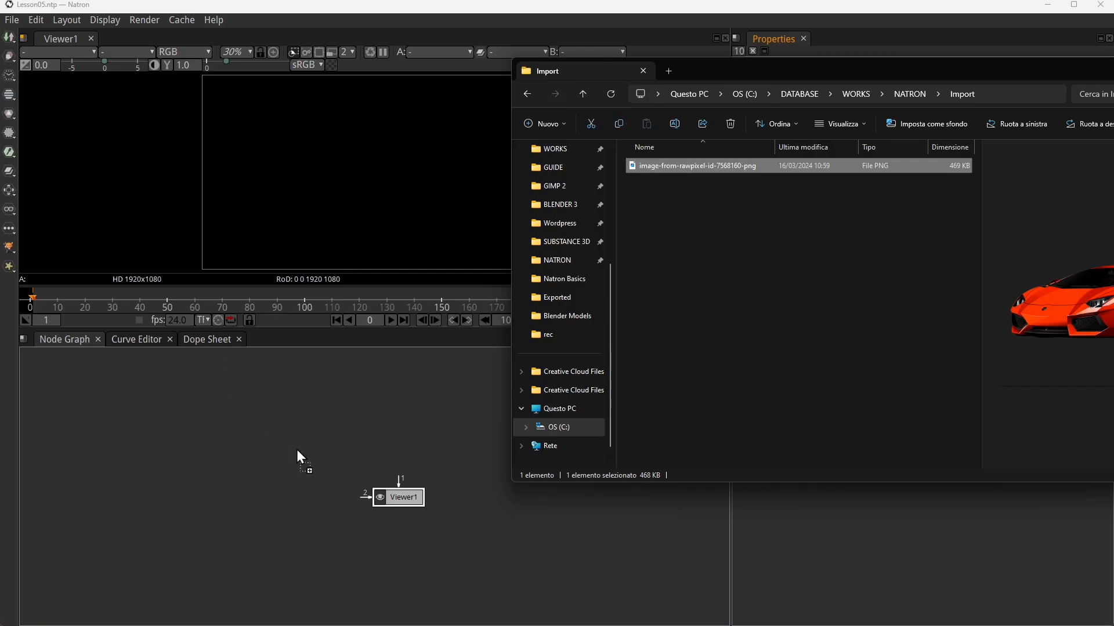
pyautogui.moveTo(297, 450); pyautogui.dragTo(298, 454)
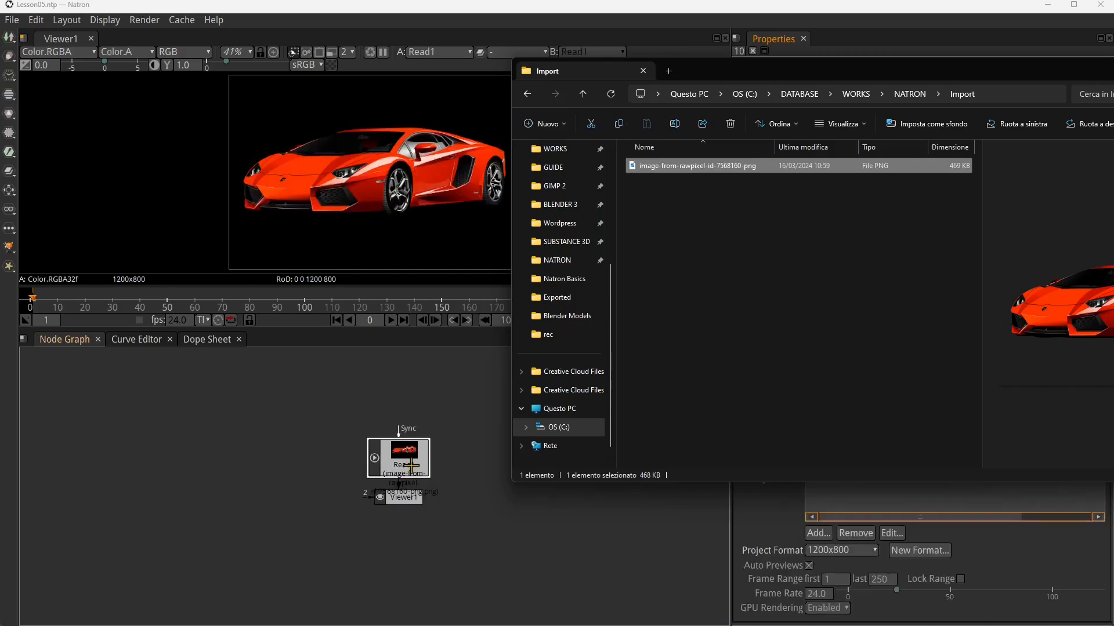
pyautogui.moveTo(400, 464); pyautogui.dragTo(239, 422)
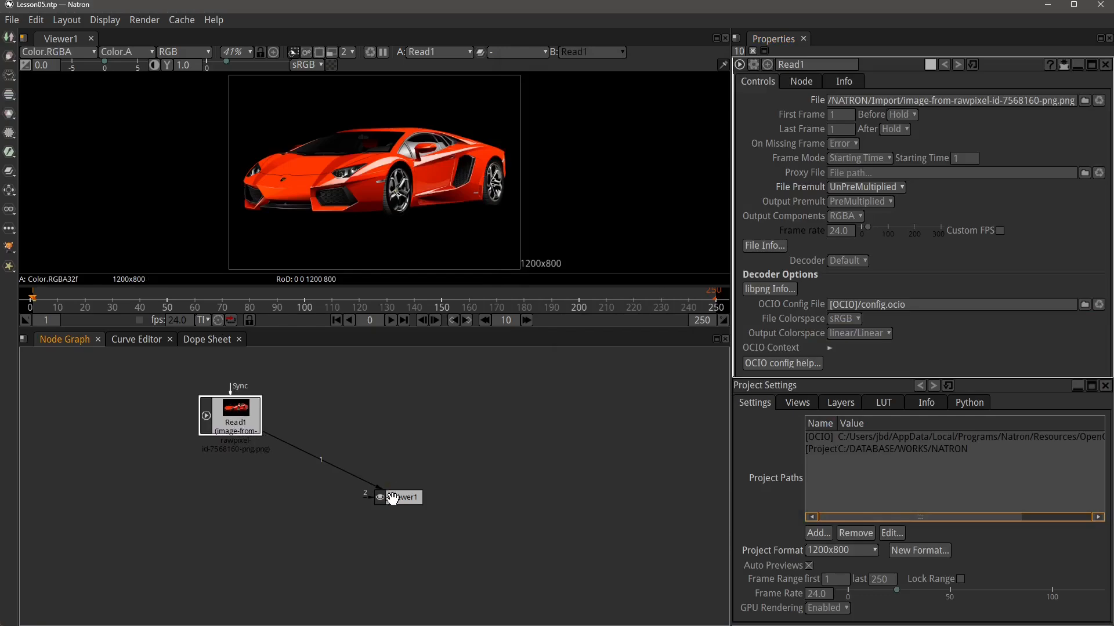
# Arrange the nodes so Viewer1 sits below and to the right of Read1
pyautogui.moveTo(394, 498); pyautogui.dragTo(390, 484)
pyautogui.moveTo(246, 434); pyautogui.dragTo(255, 421)
pyautogui.moveTo(400, 485); pyautogui.dragTo(400, 471)
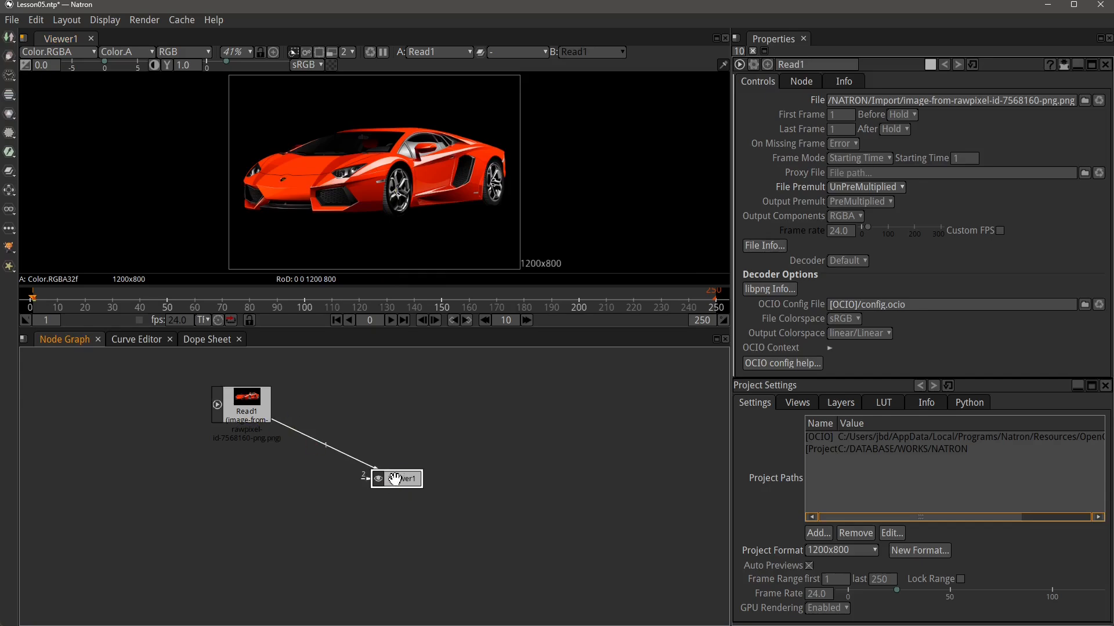
pyautogui.moveTo(395, 479); pyautogui.dragTo(396, 479)
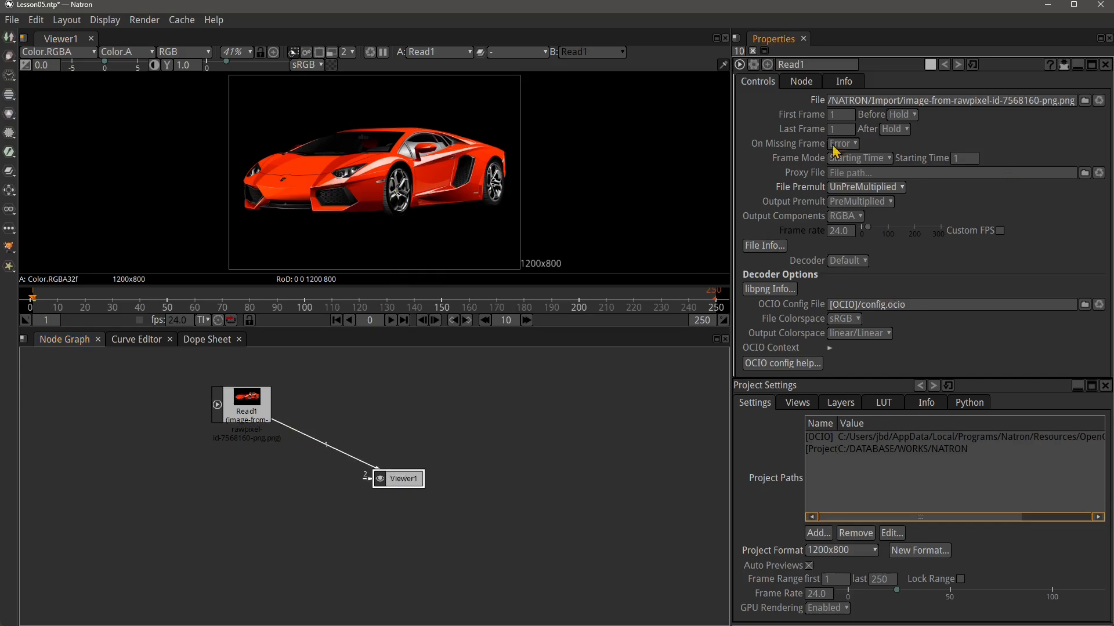
pyautogui.moveTo(808, 64); pyautogui.dragTo(779, 66)
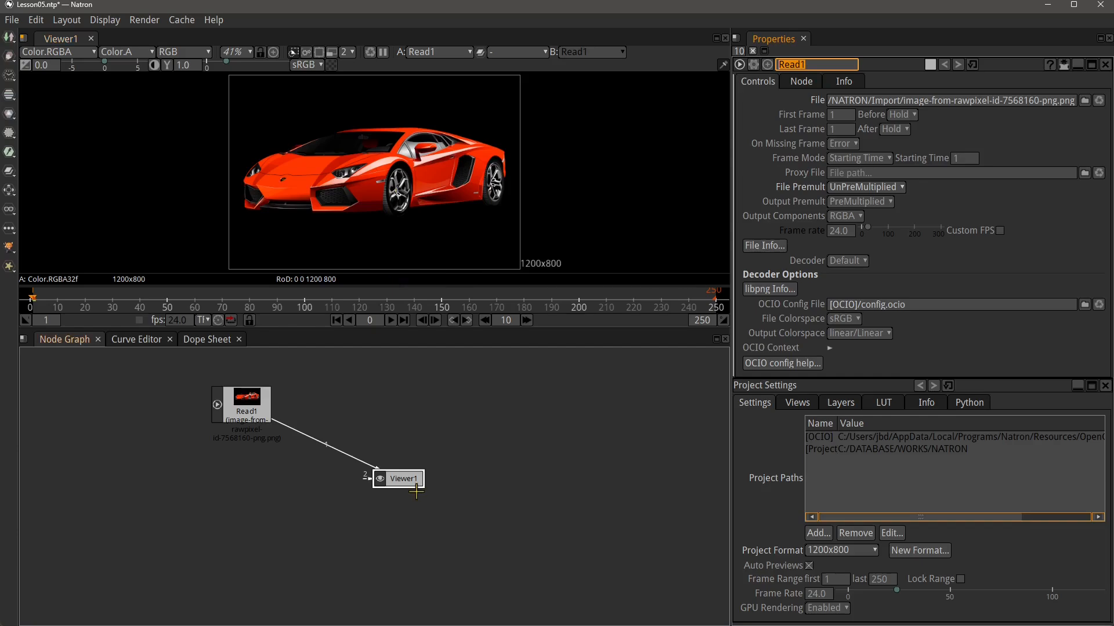
pyautogui.moveTo(403, 483); pyautogui.dragTo(392, 461)
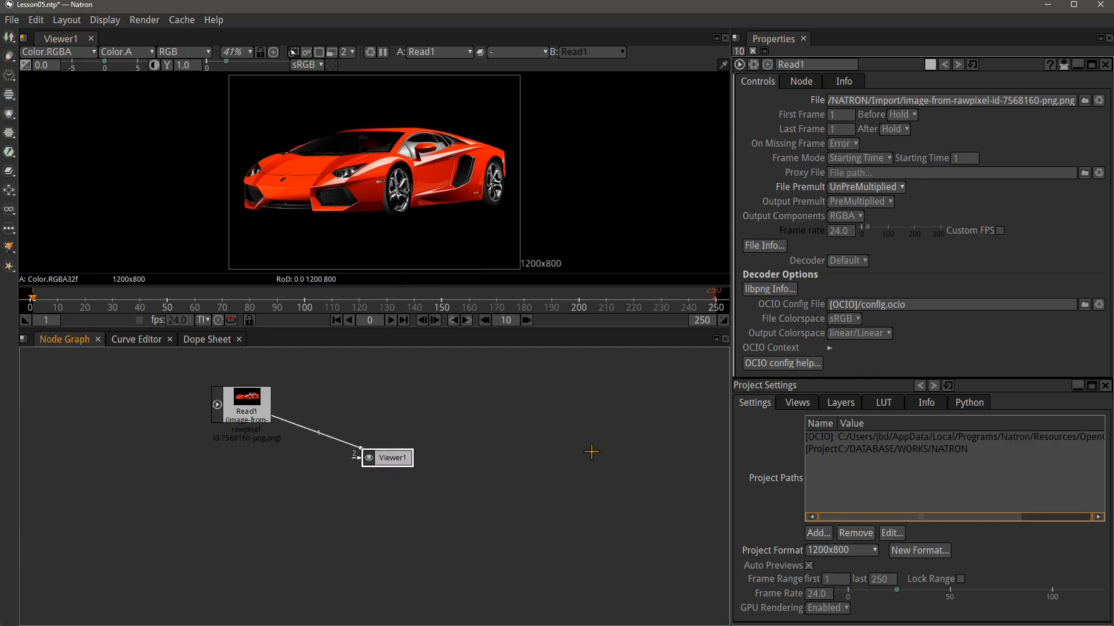
# Bring up the project settings and set the project frame rate to 30
pyautogui.press('s')
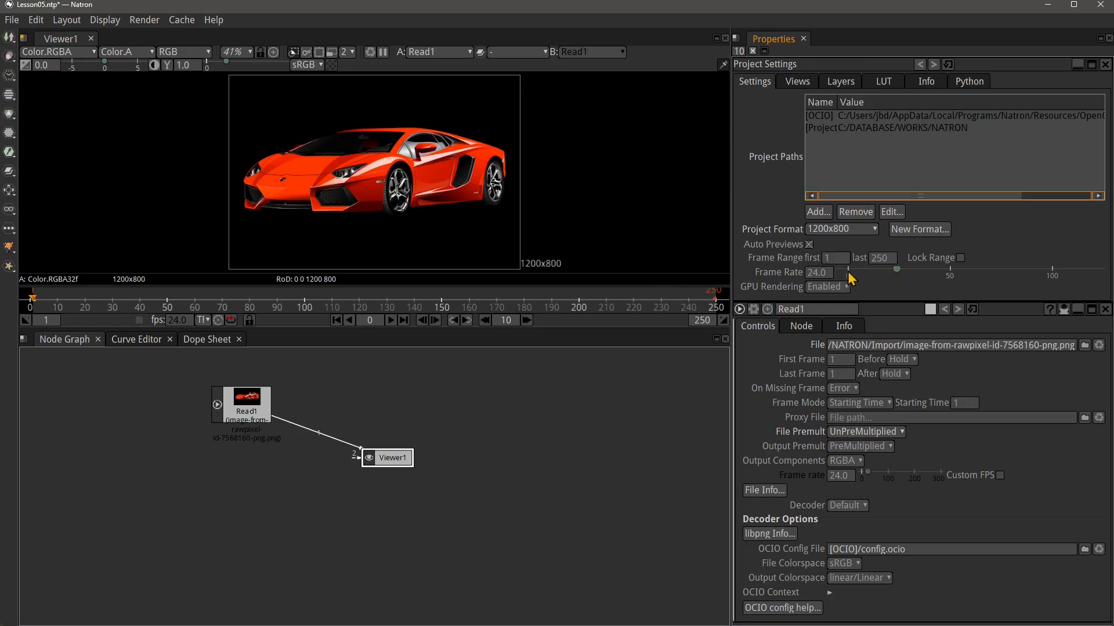
pyautogui.moveTo(896, 270); pyautogui.dragTo(901, 270)
pyautogui.doubleClick(818, 272)
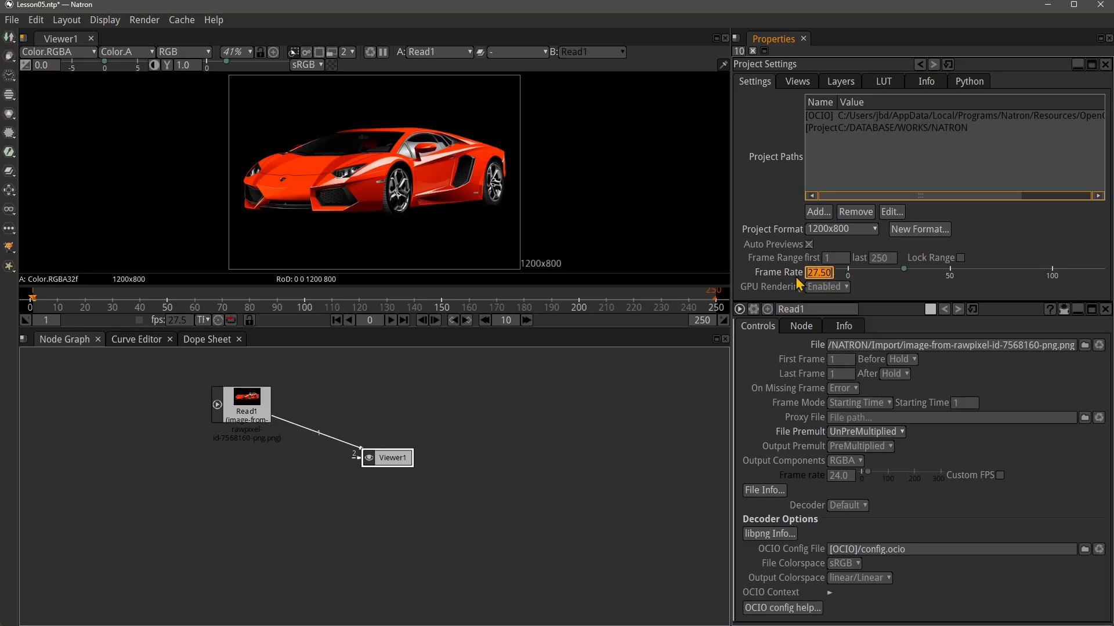
pyautogui.write('30')
pyautogui.press('Return')
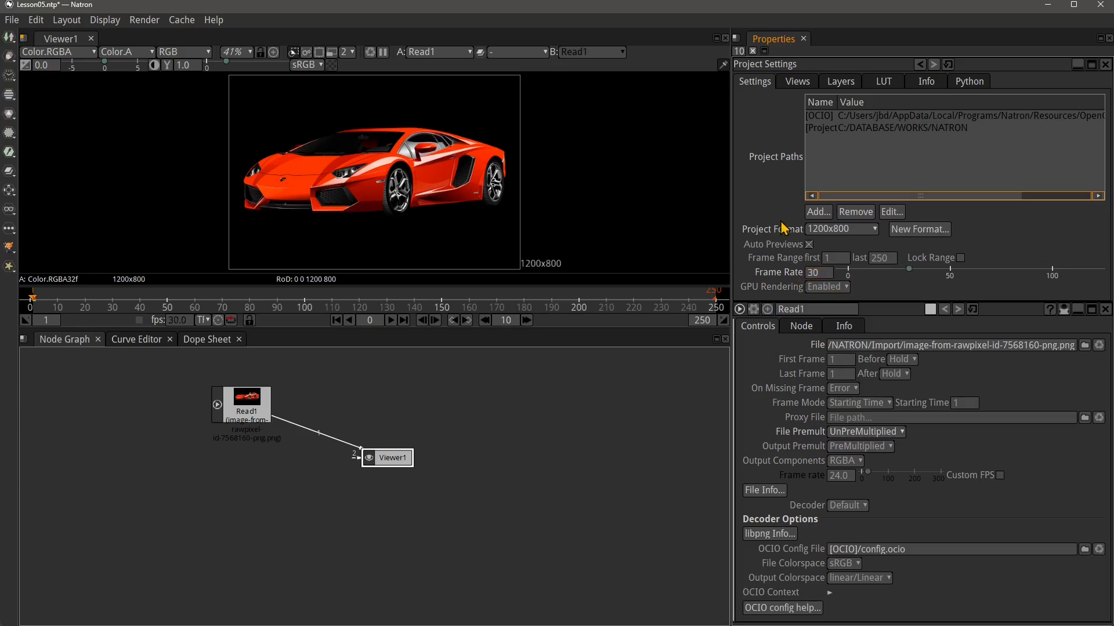
# Undo and redo the project frame rate change, and restore the project settings to their defaults
pyautogui.click(921, 65)
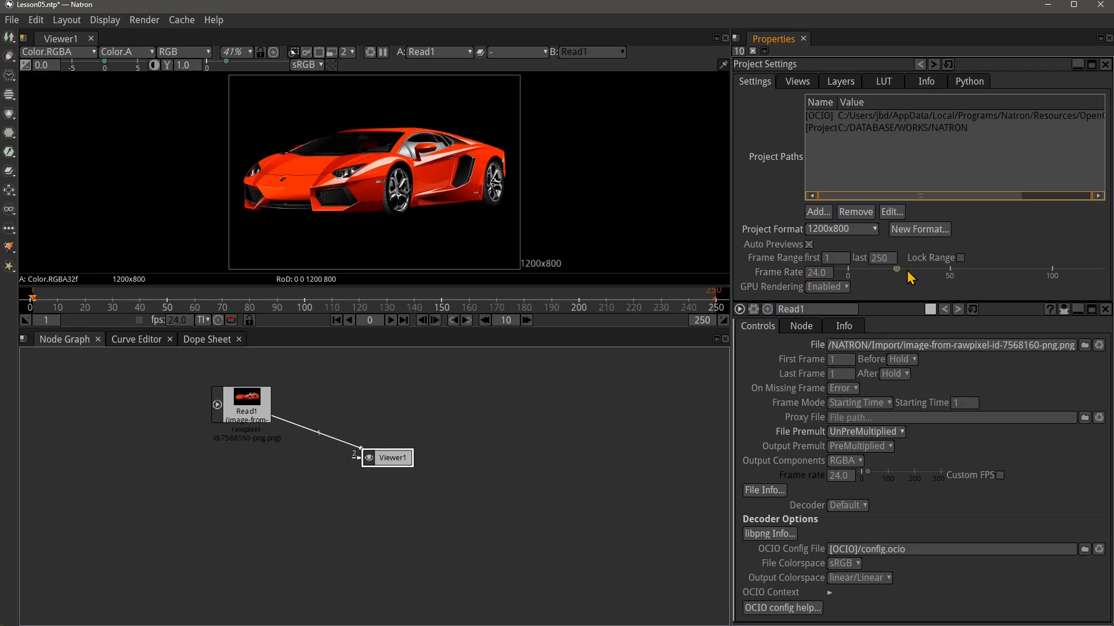
pyautogui.click(933, 65)
pyautogui.click(947, 65)
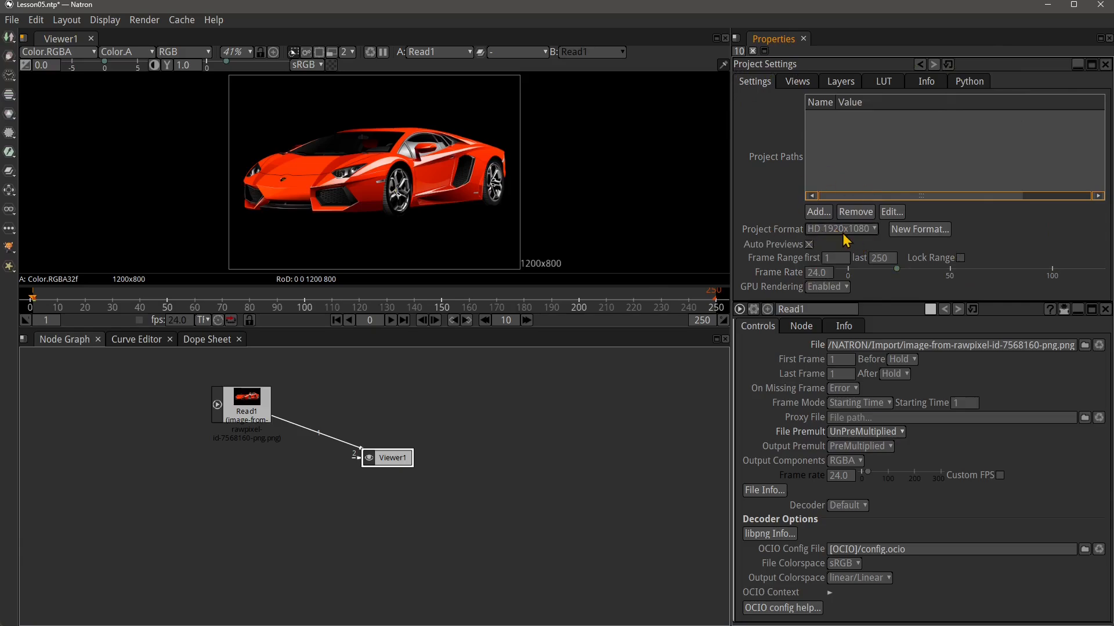
pyautogui.scroll(-1, 314, 198)
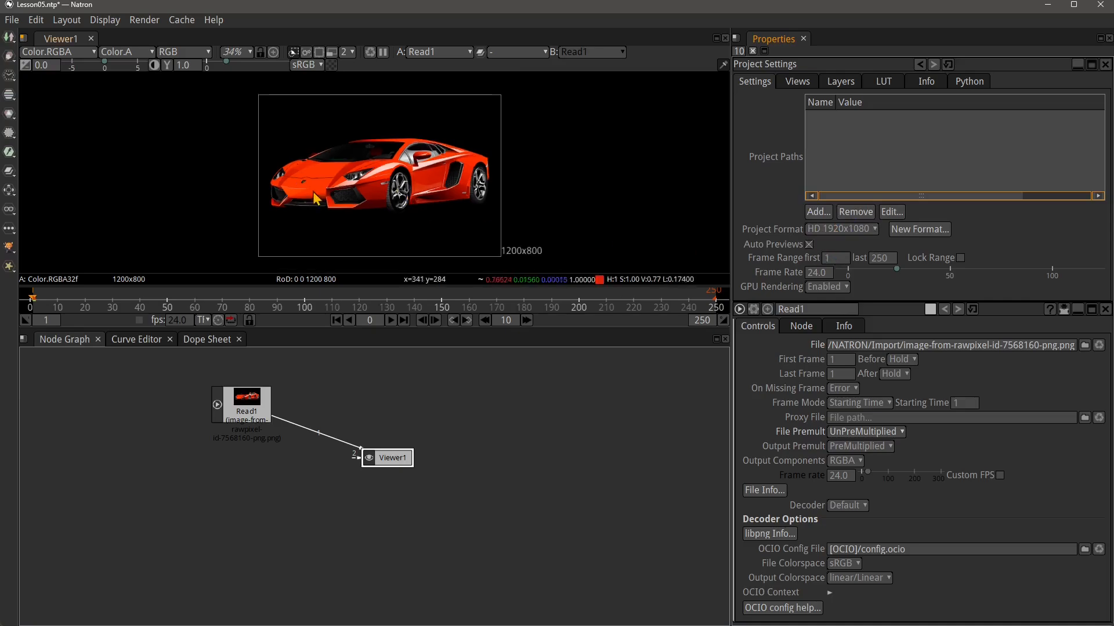
pyautogui.click(247, 399)
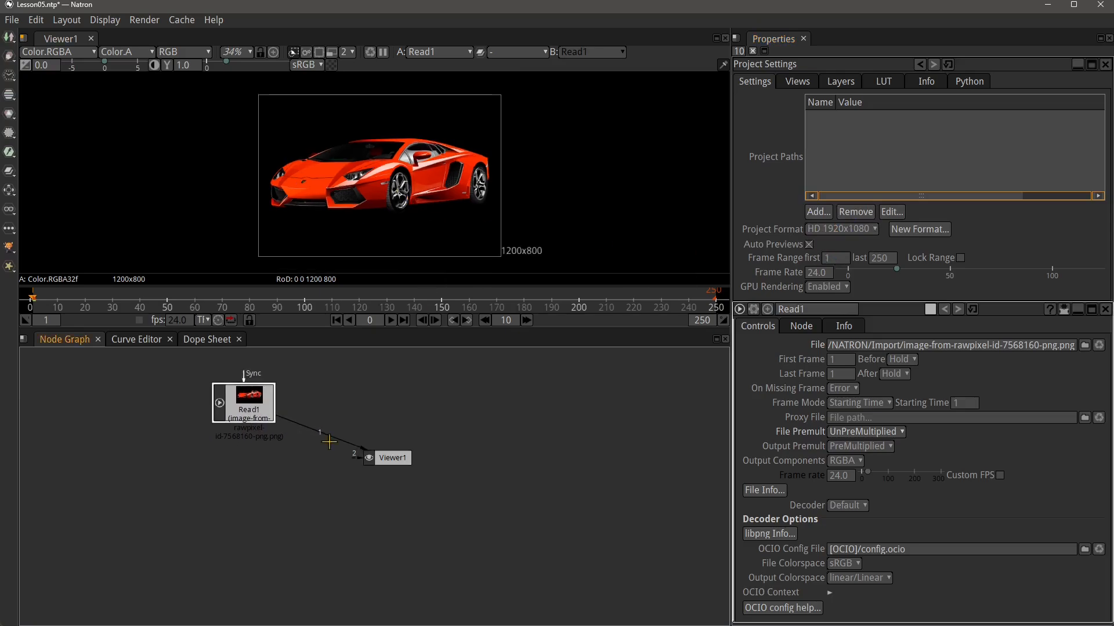
pyautogui.moveTo(398, 462)
pyautogui.mouseDown()
pyautogui.moveTo(394, 480)
pyautogui.moveTo(411, 465)
pyautogui.mouseUp()
pyautogui.moveTo(246, 396); pyautogui.dragTo(250, 397)
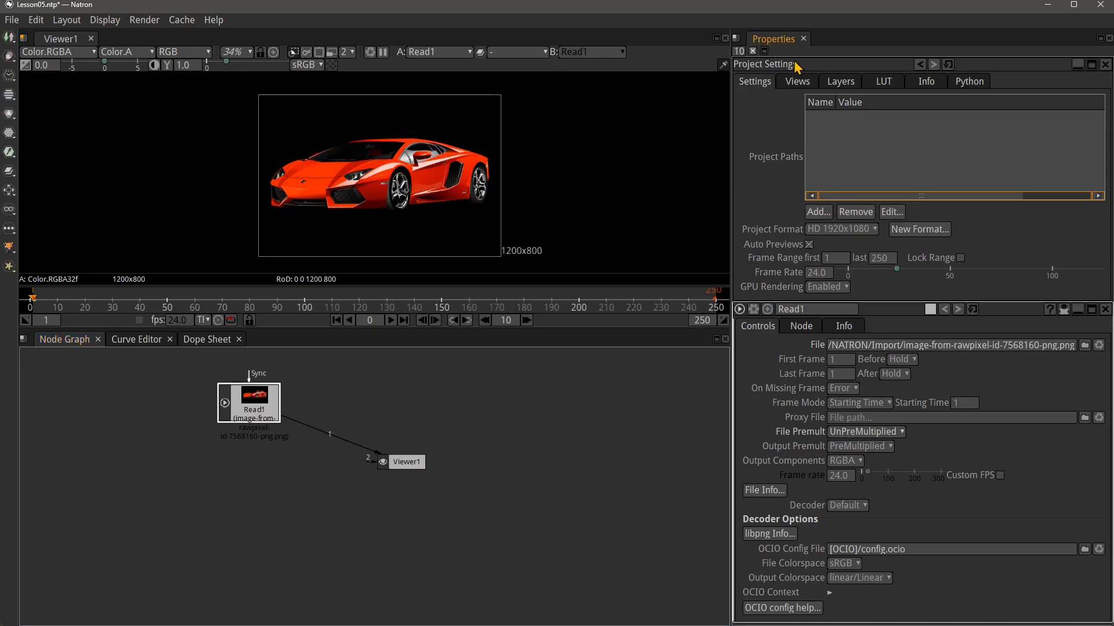
pyautogui.moveTo(418, 463); pyautogui.dragTo(413, 463)
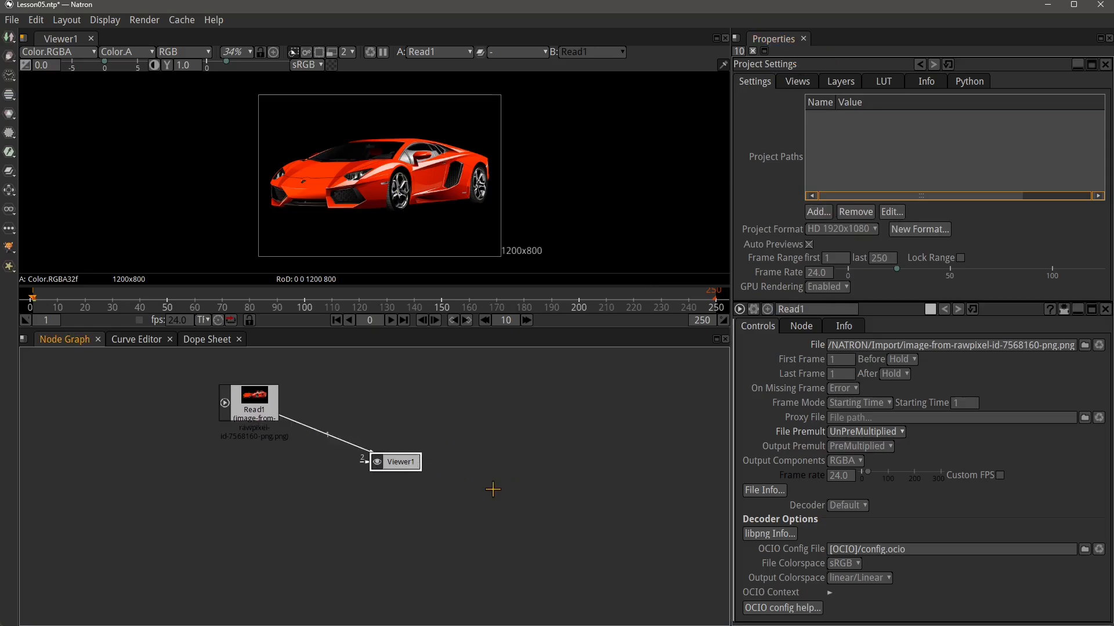
# Add a Write node that outputs to Test02.jpeg in the NATRON project's Export folder
pyautogui.press('w')
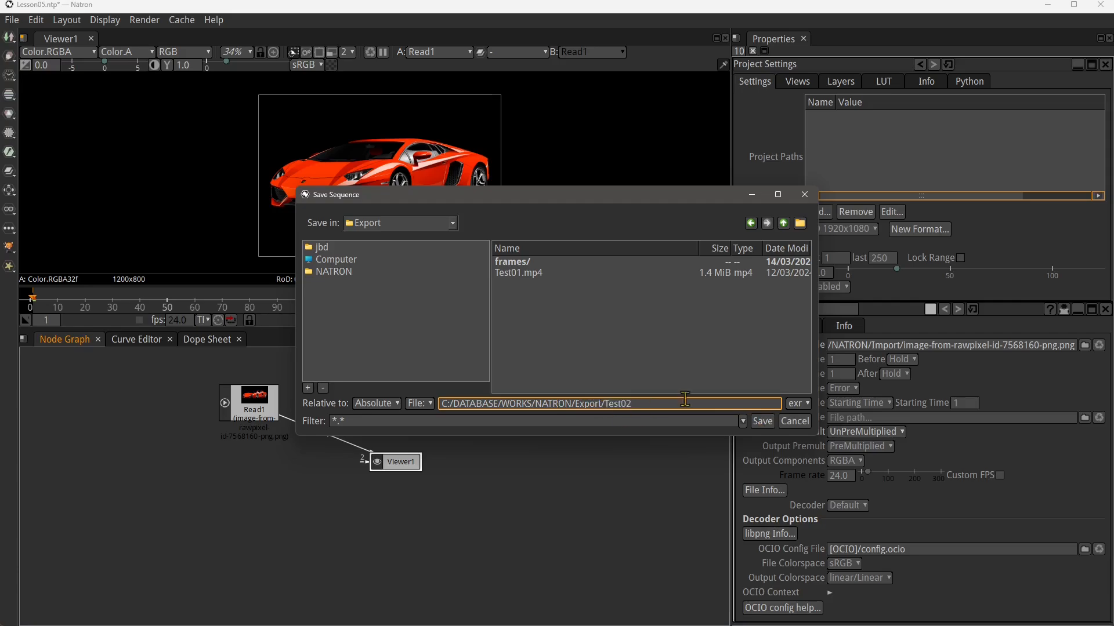
pyautogui.click(797, 404)
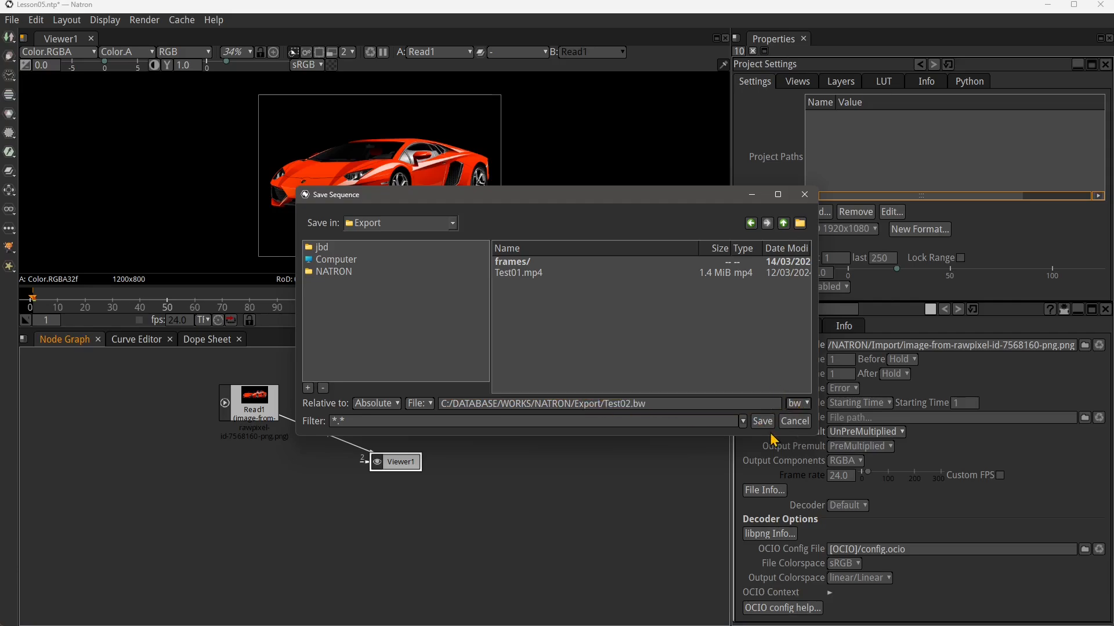
pyautogui.click(797, 403)
pyautogui.click(803, 348)
pyautogui.click(762, 422)
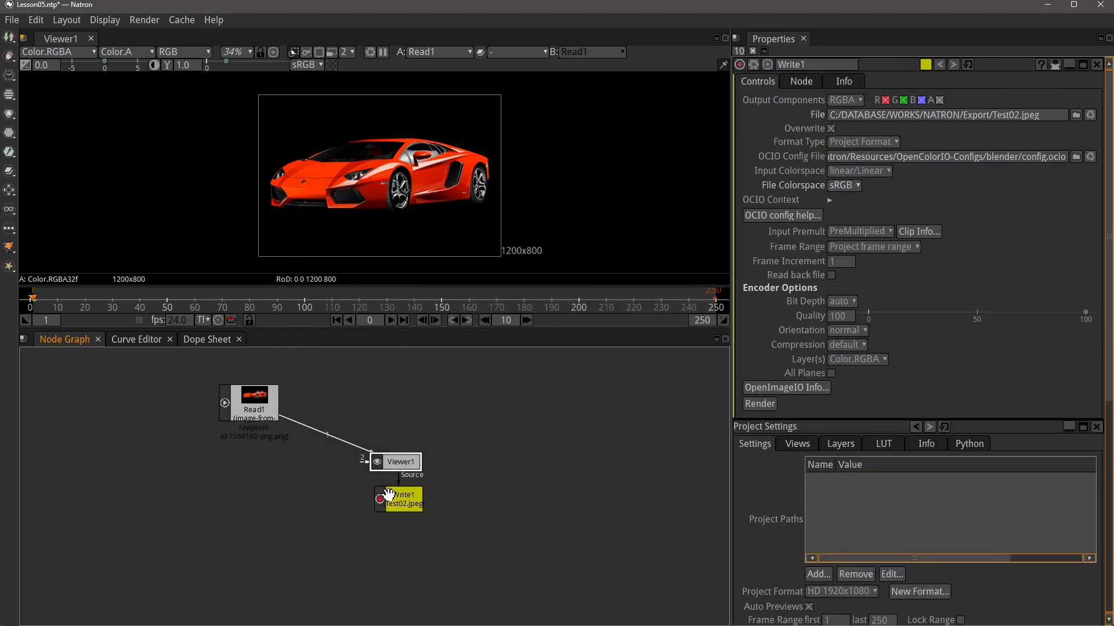
# Connect Write1's source to Read1, place it directly beneath Read1, and shift Viewer1 slightly aside
pyautogui.moveTo(390, 498); pyautogui.dragTo(524, 502)
pyautogui.moveTo(407, 463); pyautogui.dragTo(415, 451)
pyautogui.moveTo(524, 502); pyautogui.dragTo(255, 403)
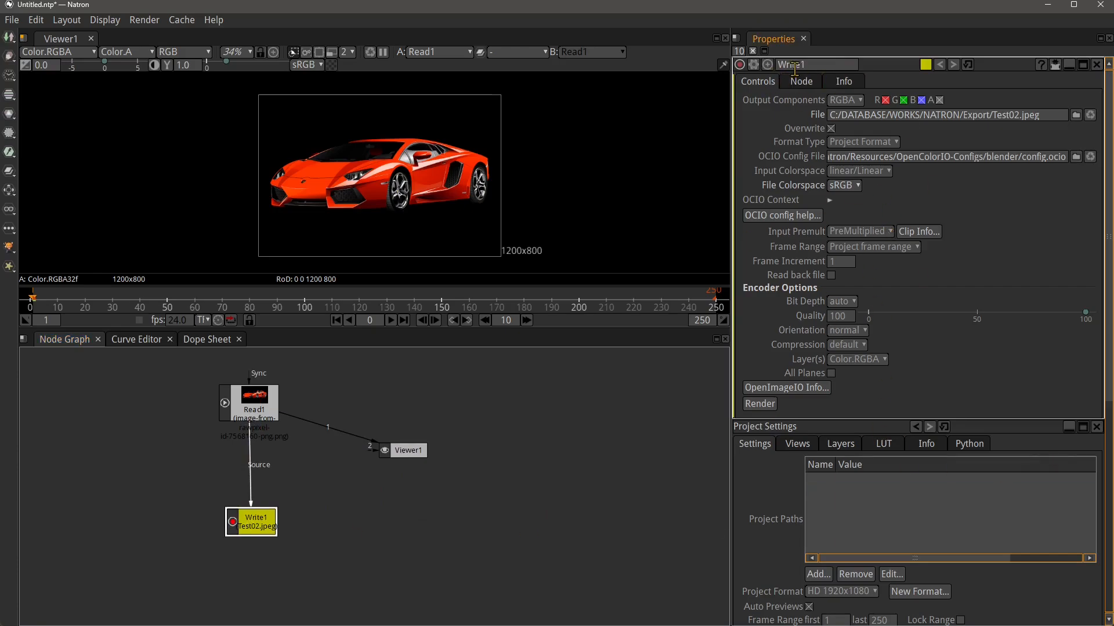
# Keep Write1's format type at Project Format and render the project frame range to Test02.jpeg, allowing repeated overwriting
pyautogui.click(849, 142)
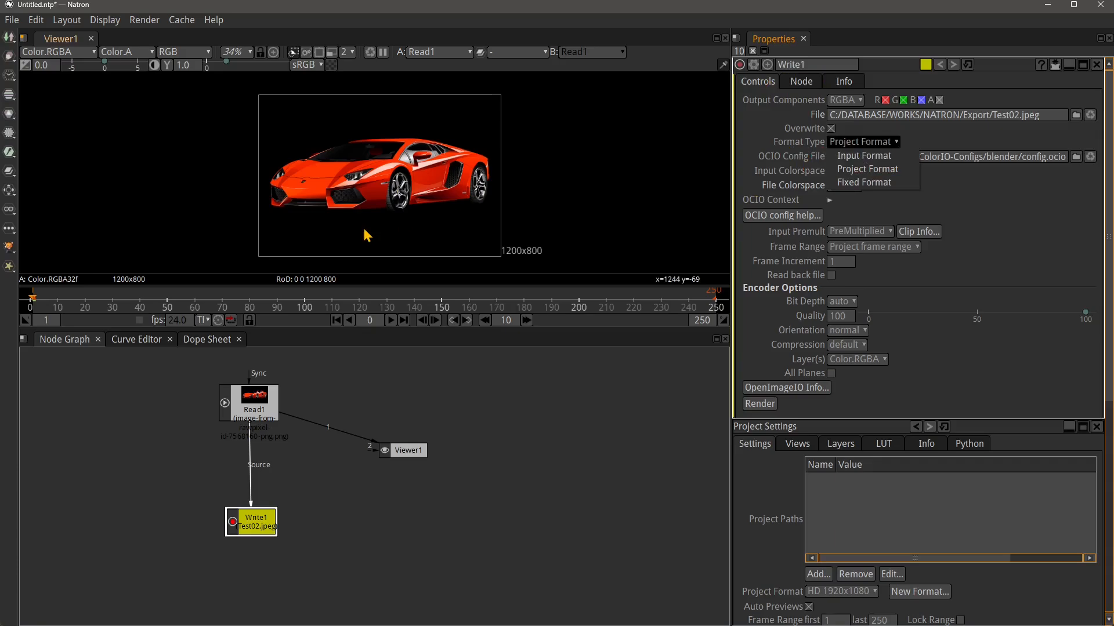
pyautogui.click(764, 136)
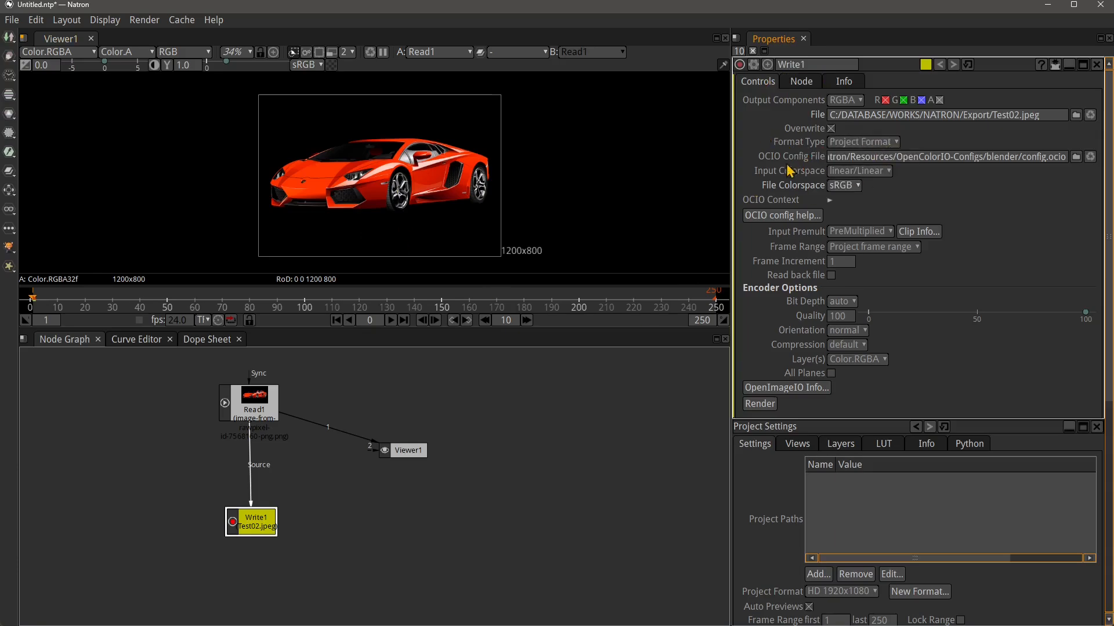
pyautogui.click(771, 405)
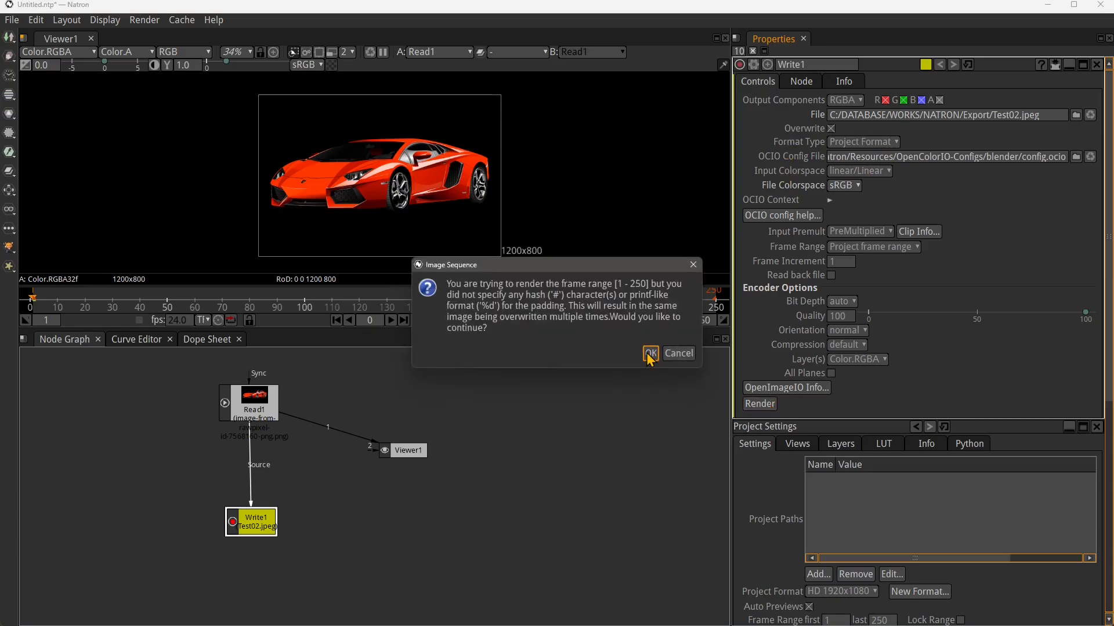
pyautogui.click(650, 354)
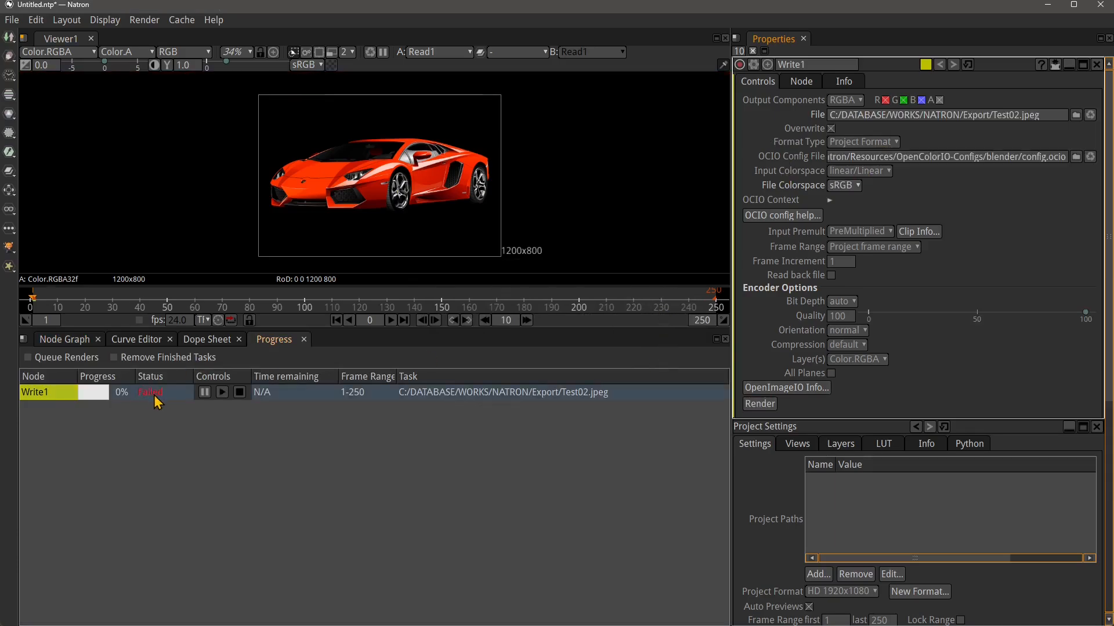
# Switch to File Explorer and check the rendered Test02 image's preview and pixel dimensions in the Export folder, closing the window when done
pyautogui.hotkey('alt', 'Tab')
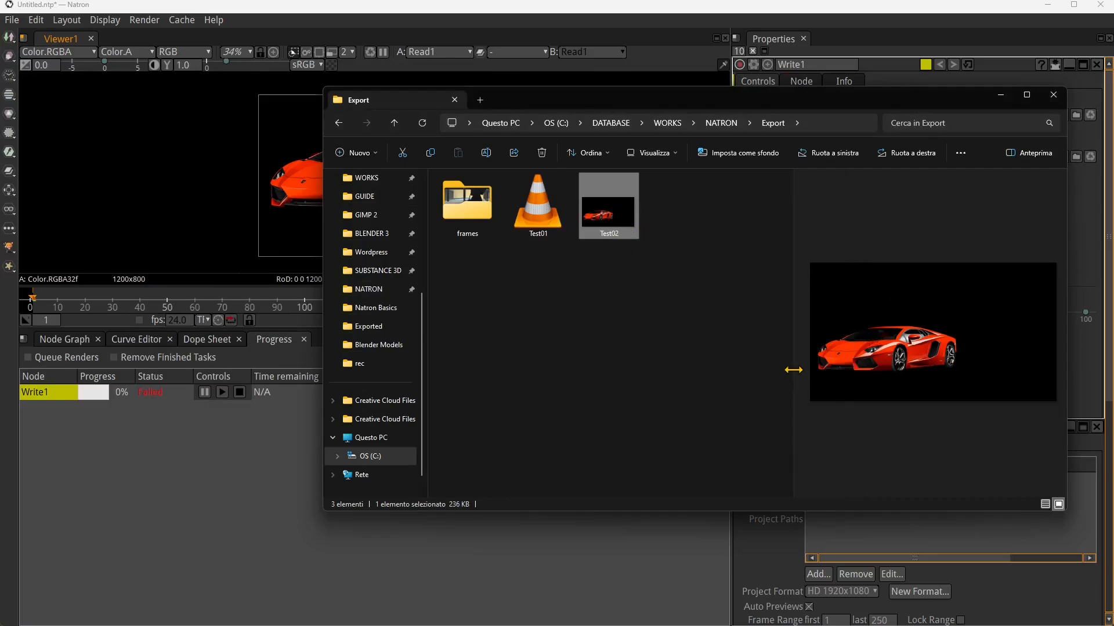
pyautogui.moveTo(793, 370); pyautogui.dragTo(641, 382)
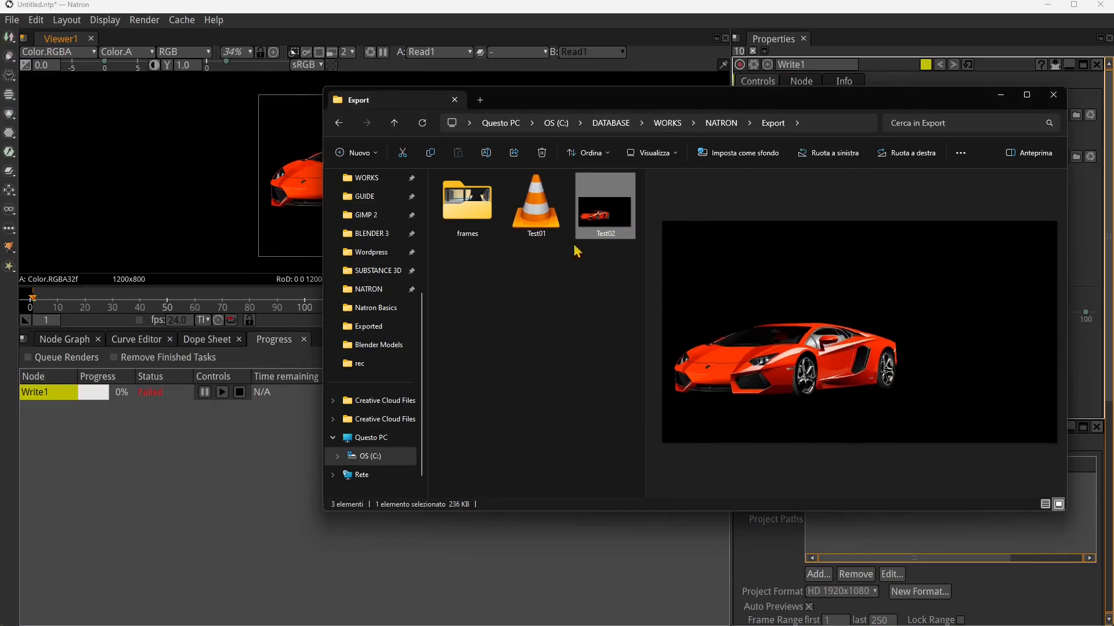
pyautogui.rightClick(593, 219)
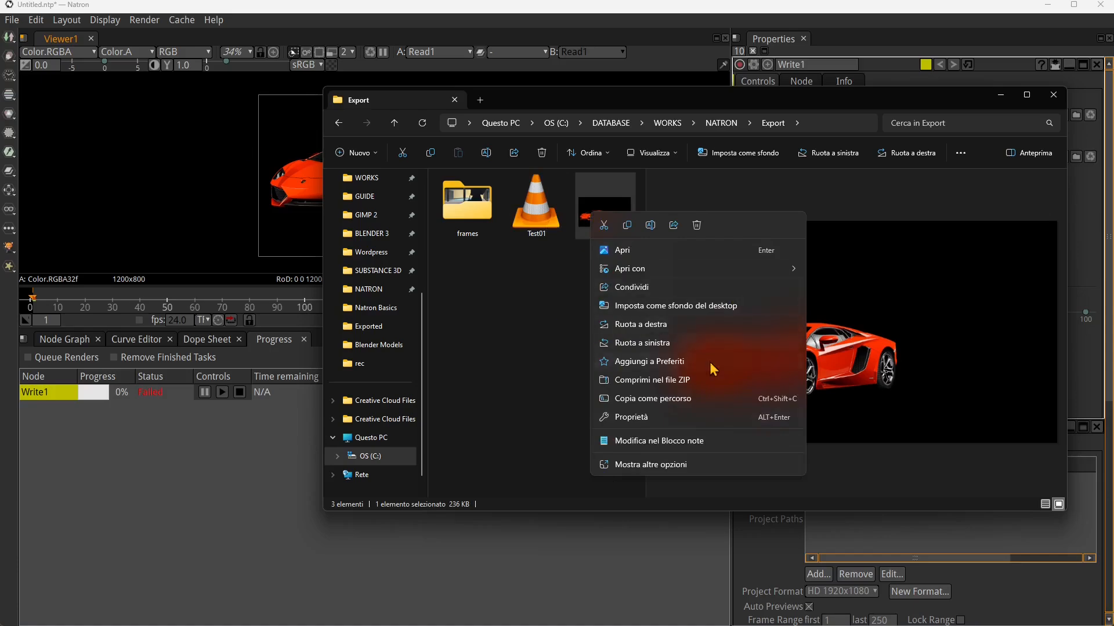
pyautogui.click(619, 418)
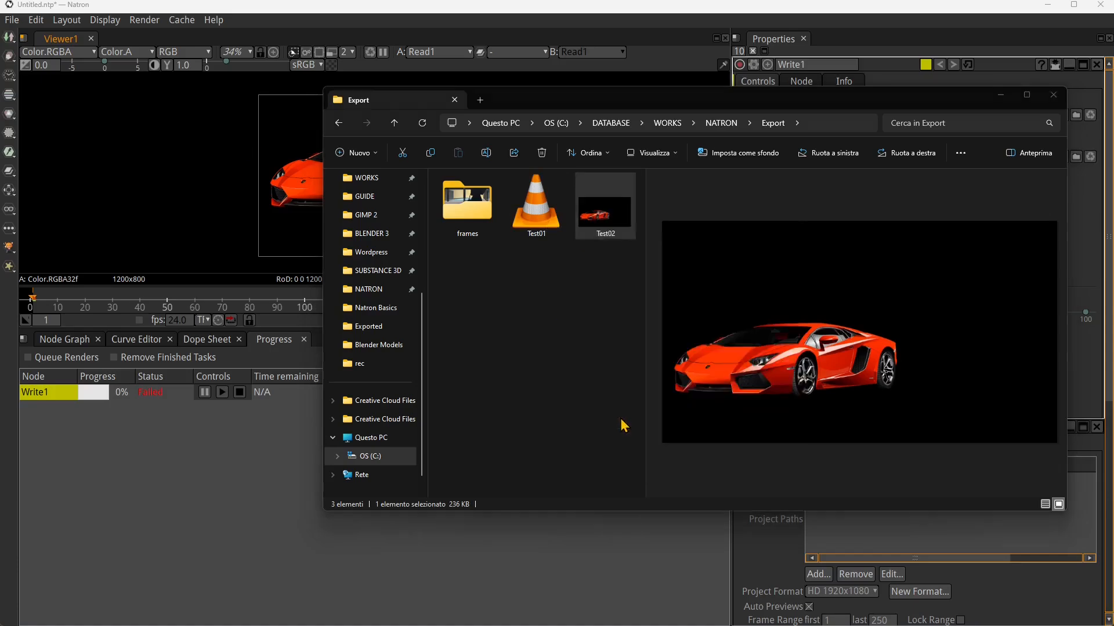
pyautogui.click(678, 240)
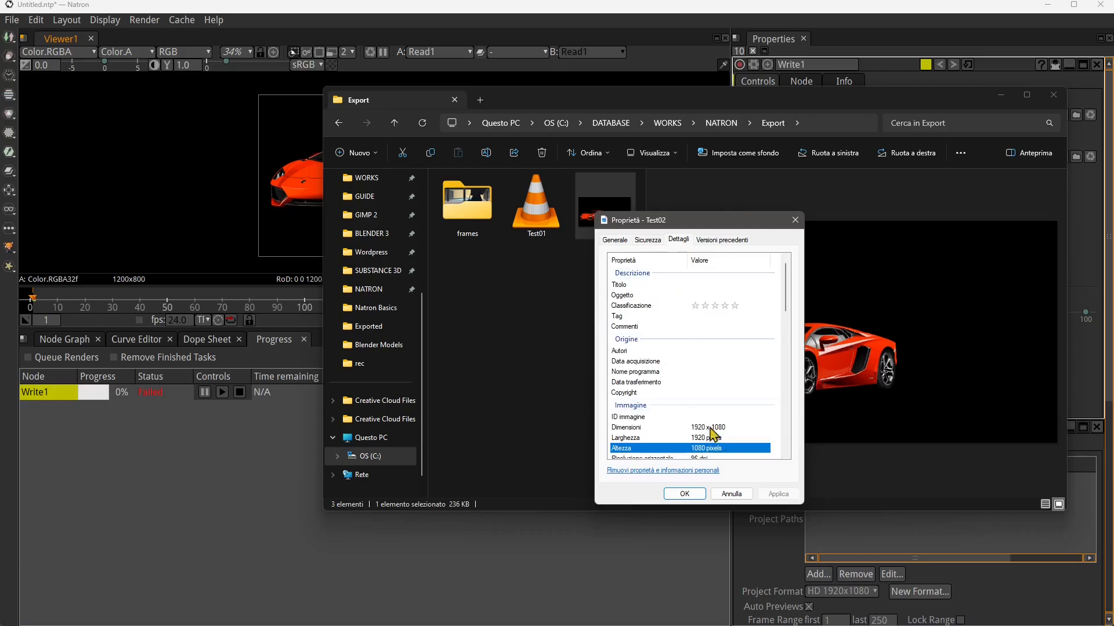
pyautogui.click(711, 428)
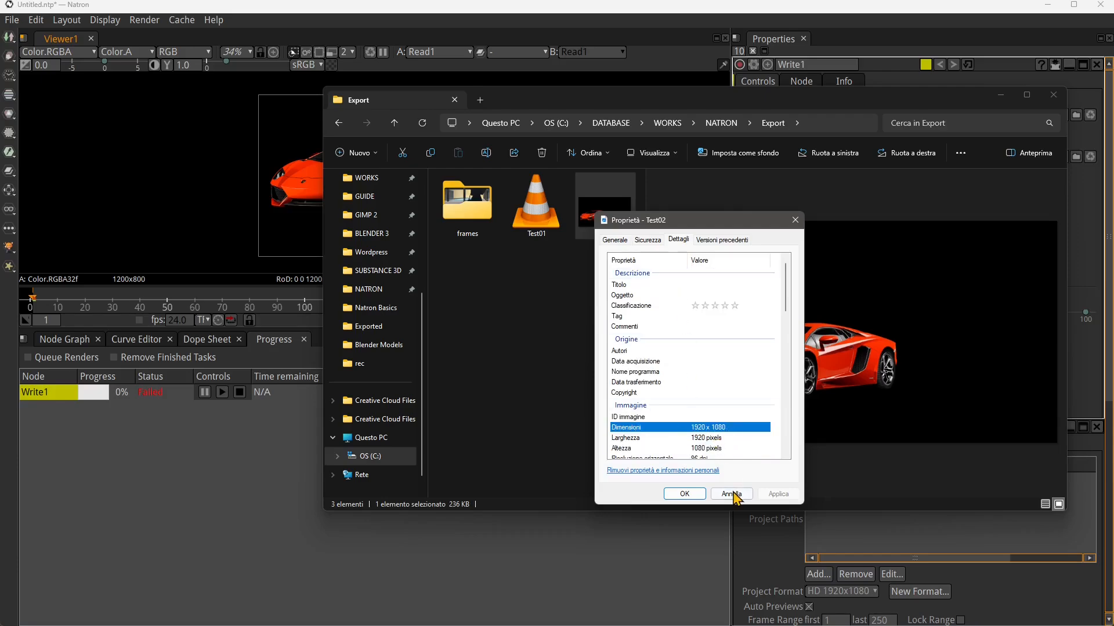
pyautogui.click(729, 493)
pyautogui.click(1053, 94)
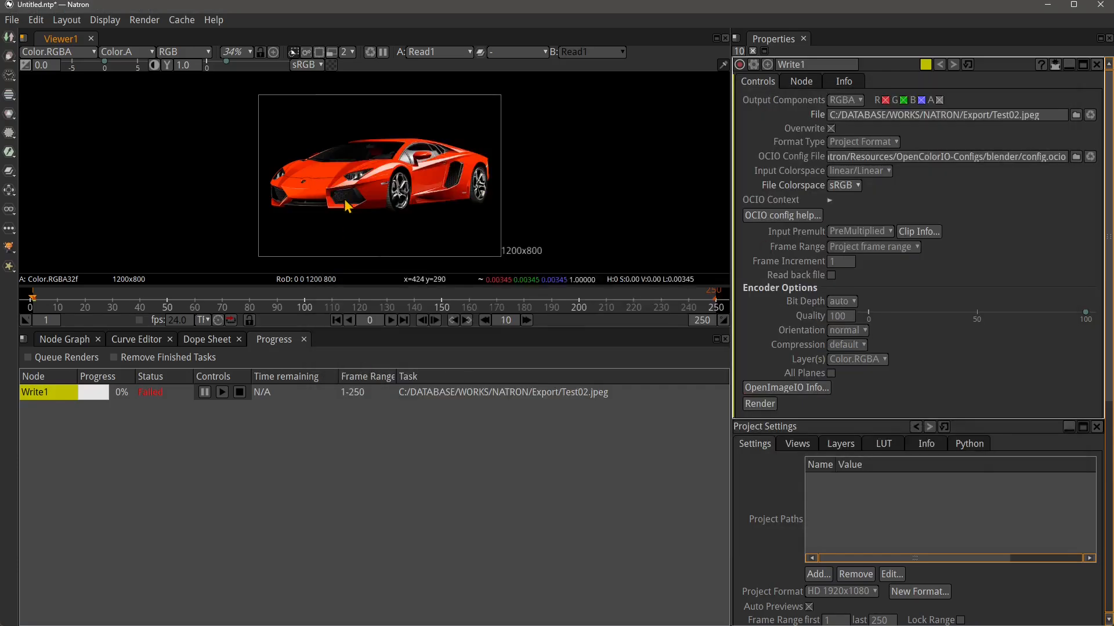
# Return to the node graph and set the project's last frame to 1 and its frame rate to 0.0
pyautogui.click(64, 339)
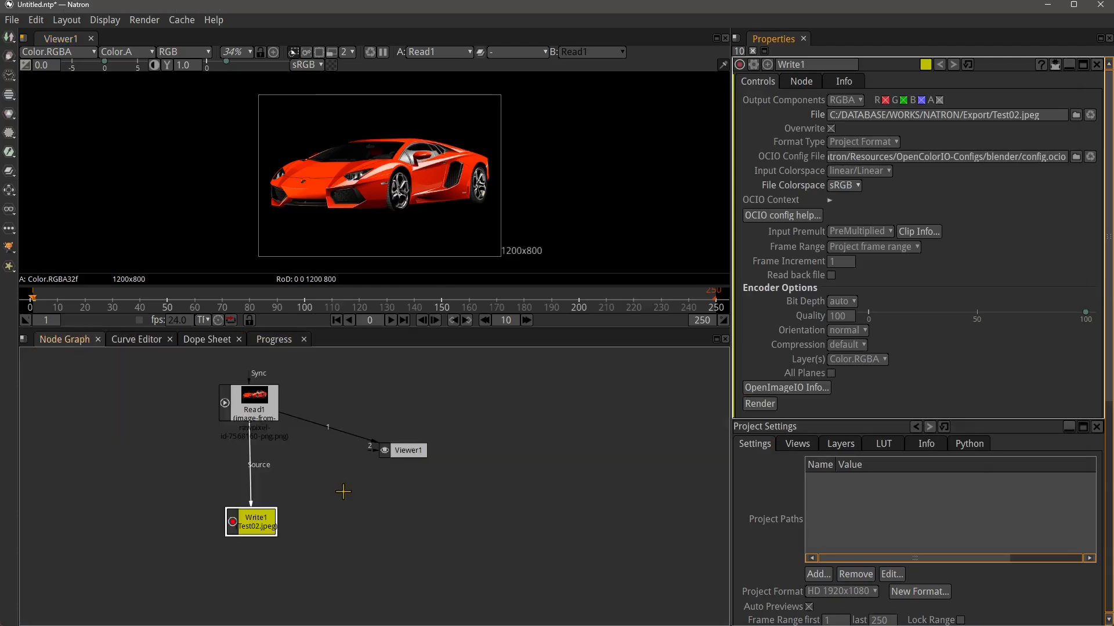
pyautogui.moveTo(262, 427); pyautogui.dragTo(264, 420)
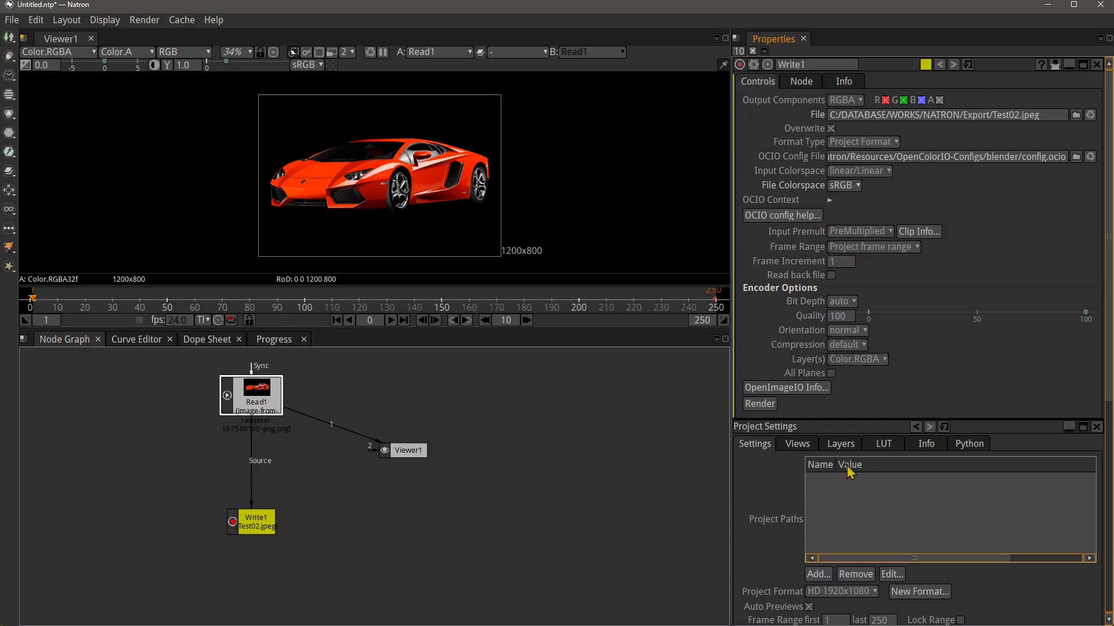
pyautogui.scroll(-3, 852, 493)
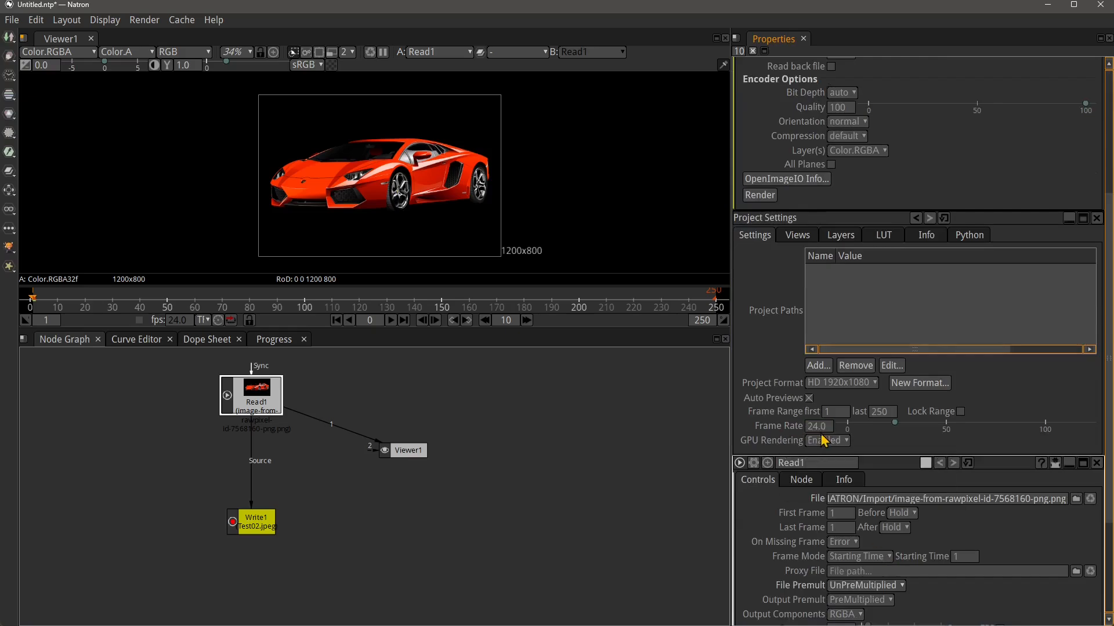
pyautogui.click(879, 412)
pyautogui.doubleClick(882, 413)
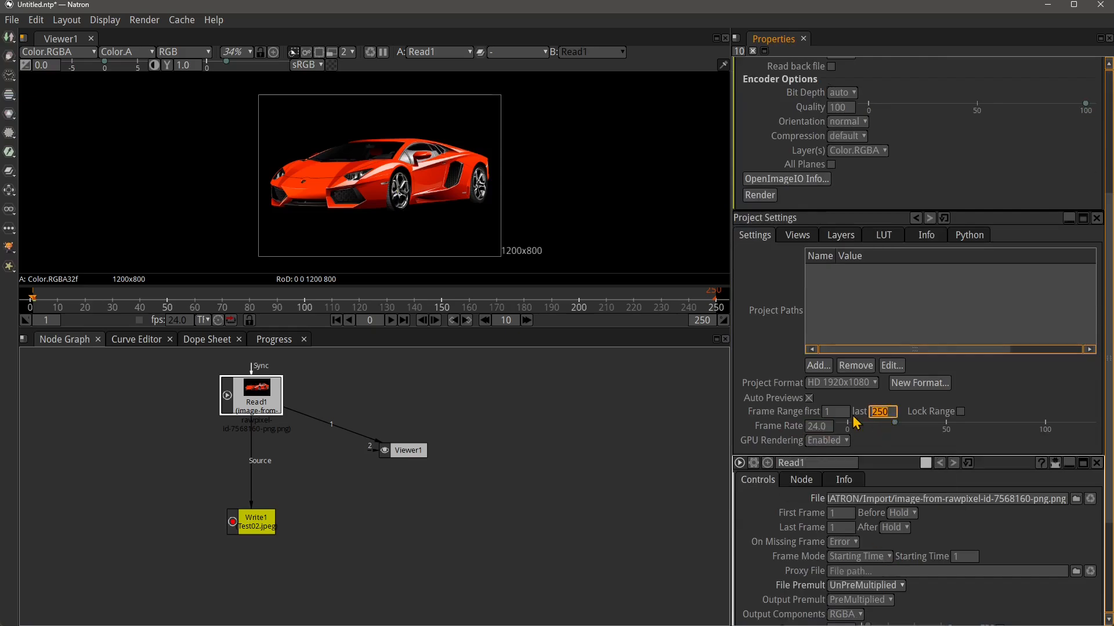
pyautogui.write('1')
pyautogui.press('Return')
pyautogui.click(839, 413)
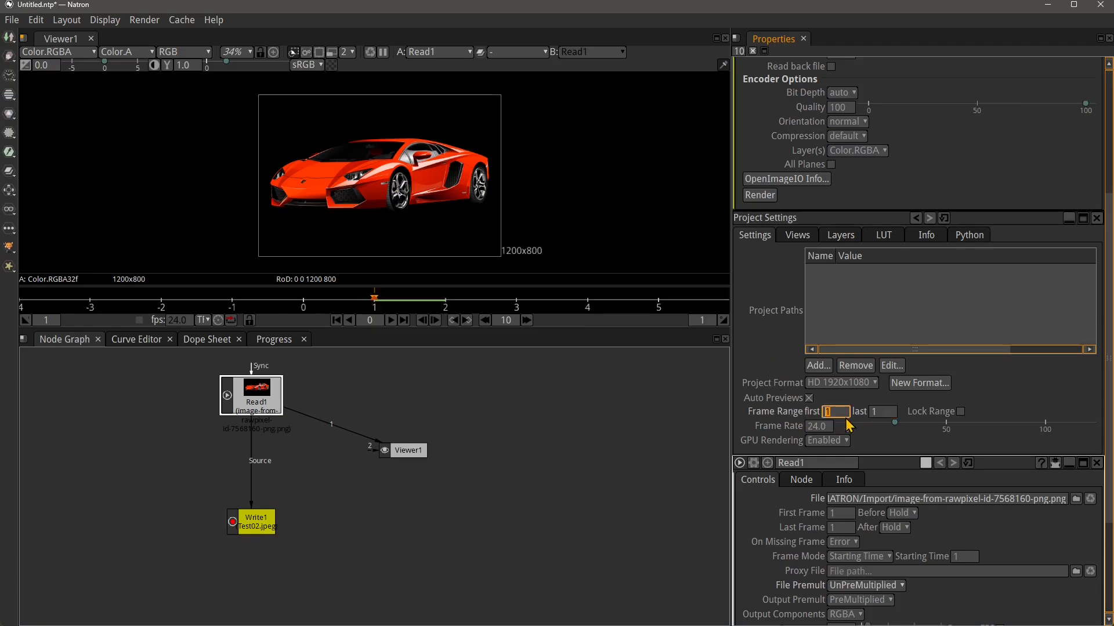
pyautogui.click(770, 403)
pyautogui.moveTo(900, 423); pyautogui.dragTo(786, 425)
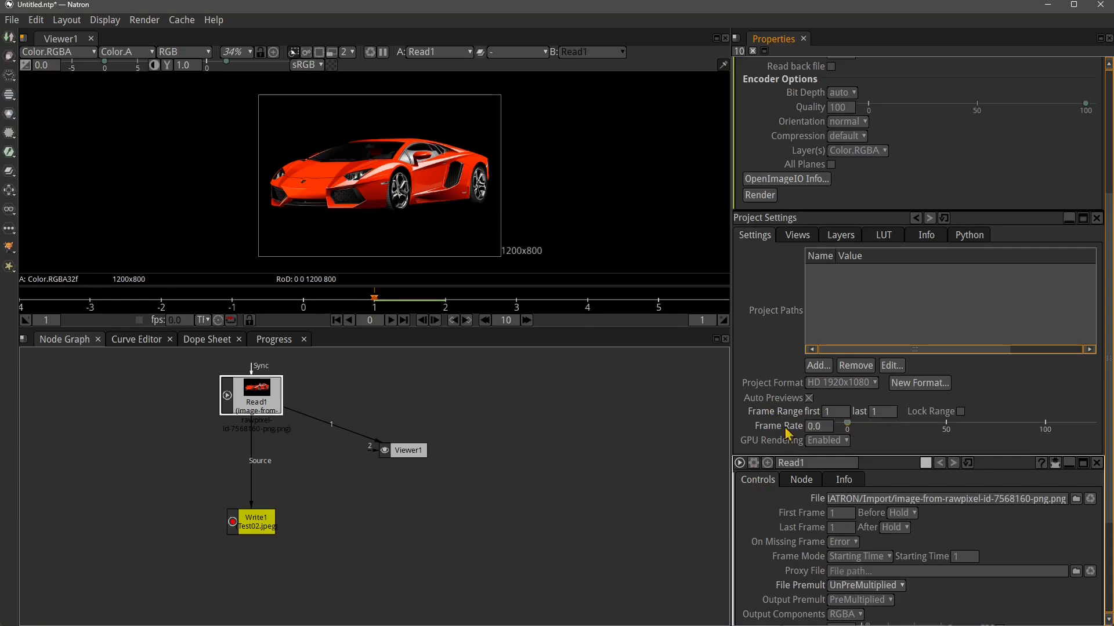
# Set Write1's frame range to Manual, with 1 as both first and last frame
pyautogui.scroll(1, 818, 362)
pyautogui.scroll(2, 820, 368)
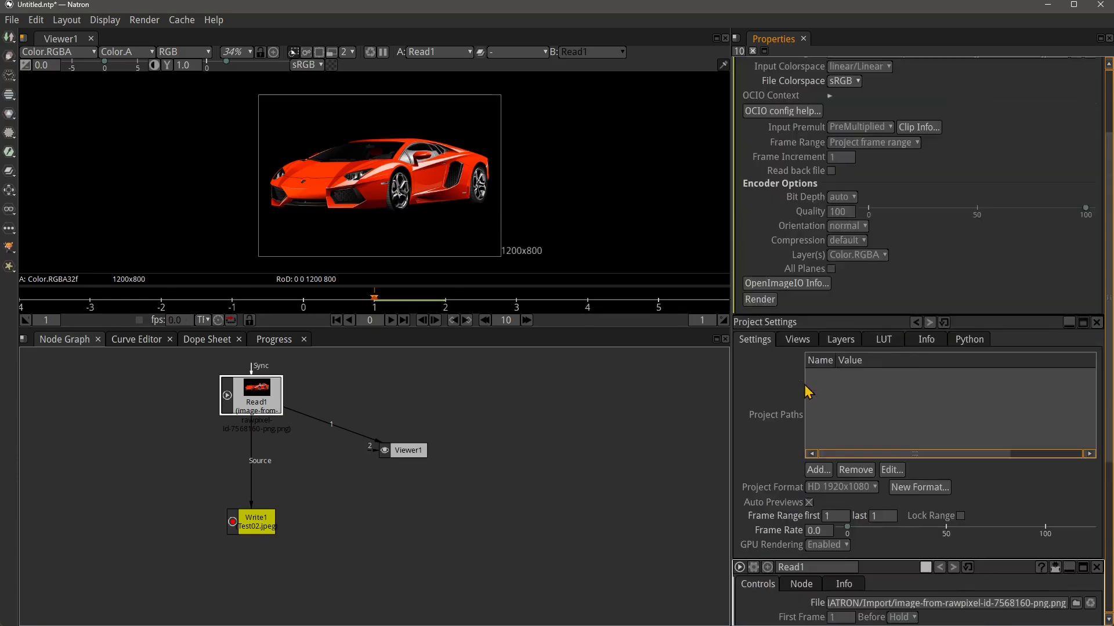
pyautogui.scroll(1, 808, 393)
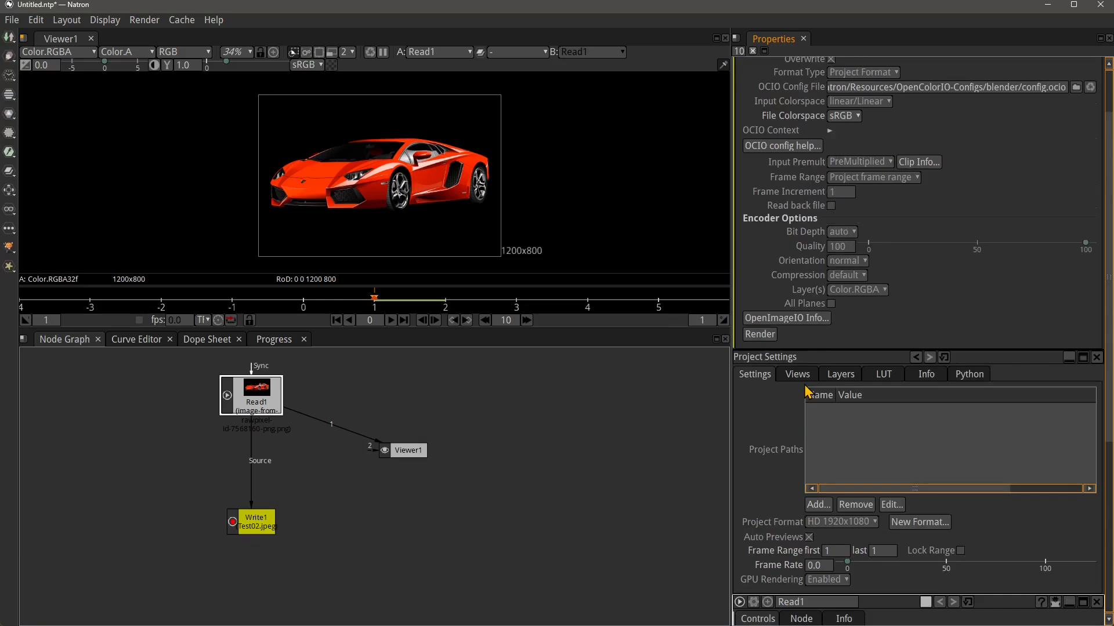
pyautogui.scroll(1, 808, 392)
pyautogui.click(844, 212)
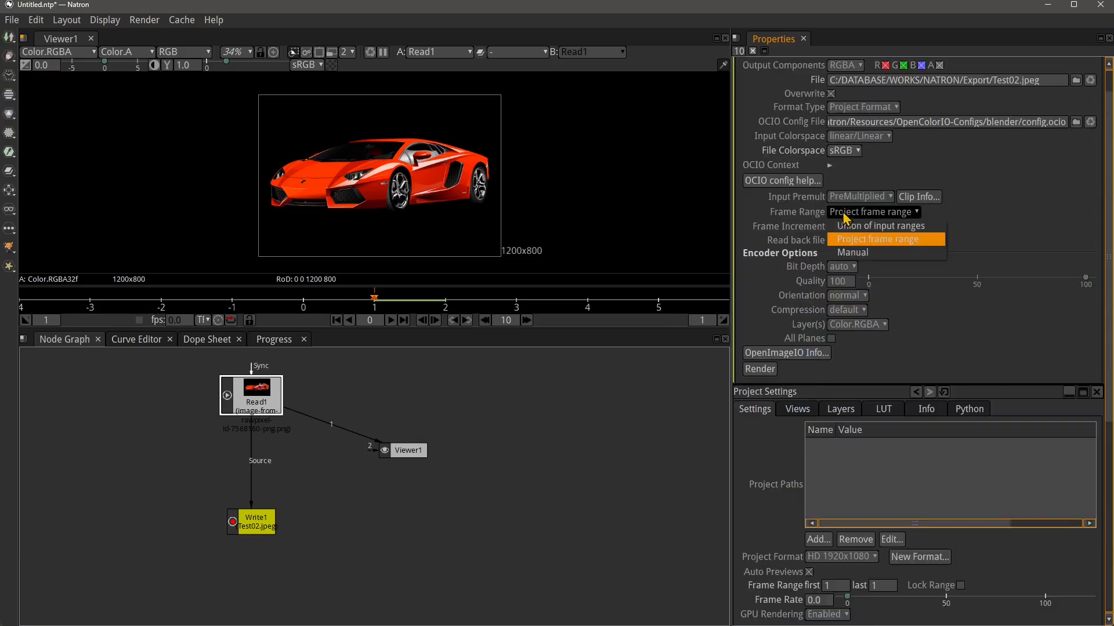
pyautogui.click(853, 252)
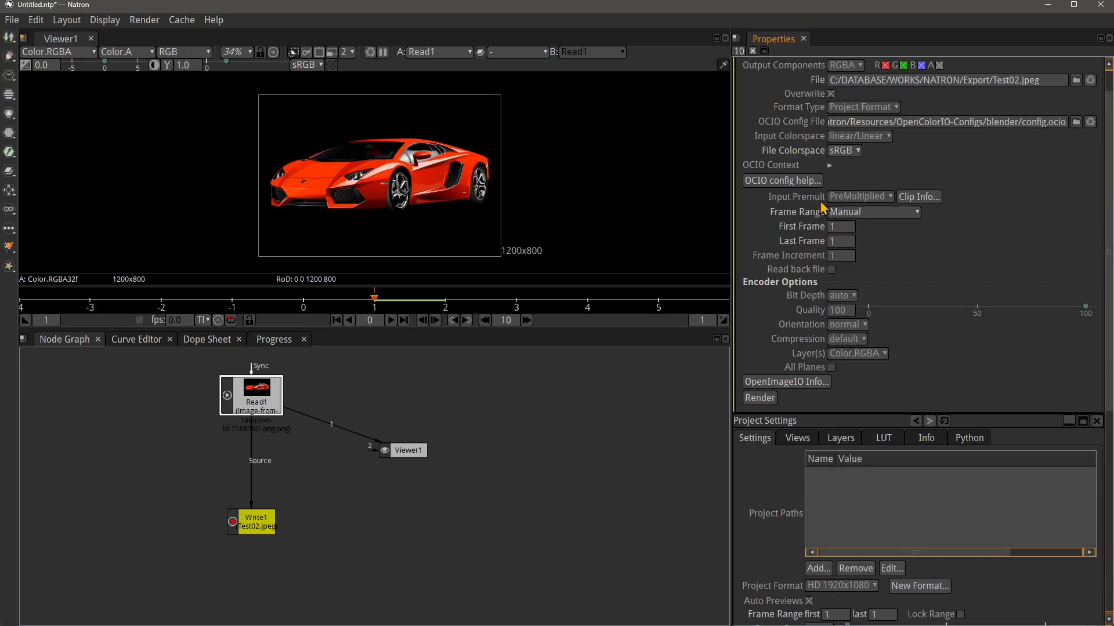
pyautogui.scroll(2, 879, 323)
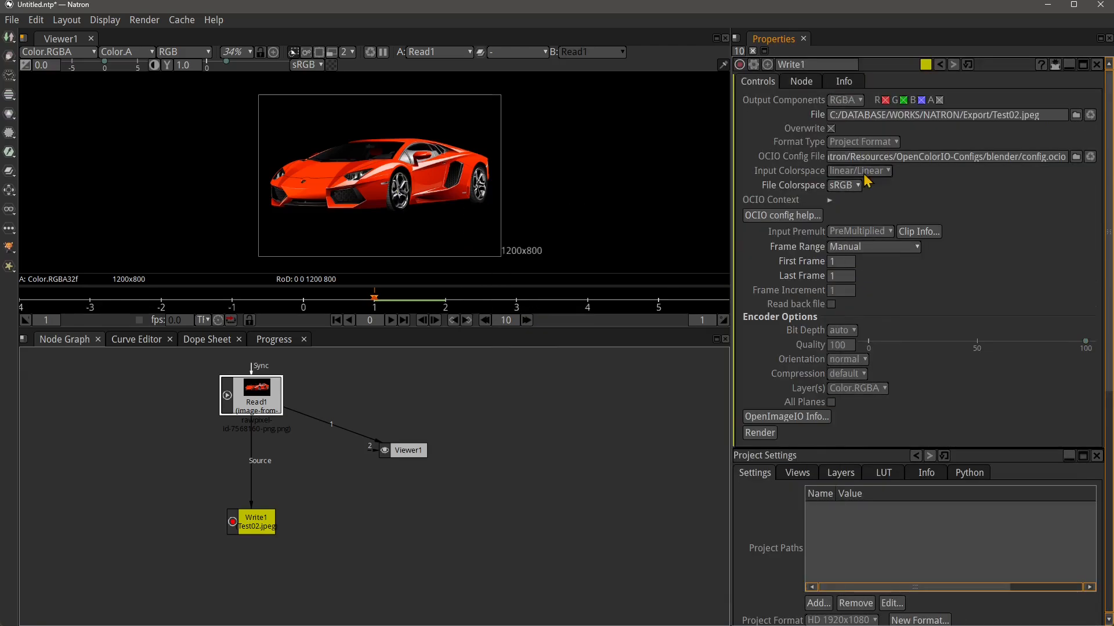
pyautogui.scroll(-2, 940, 301)
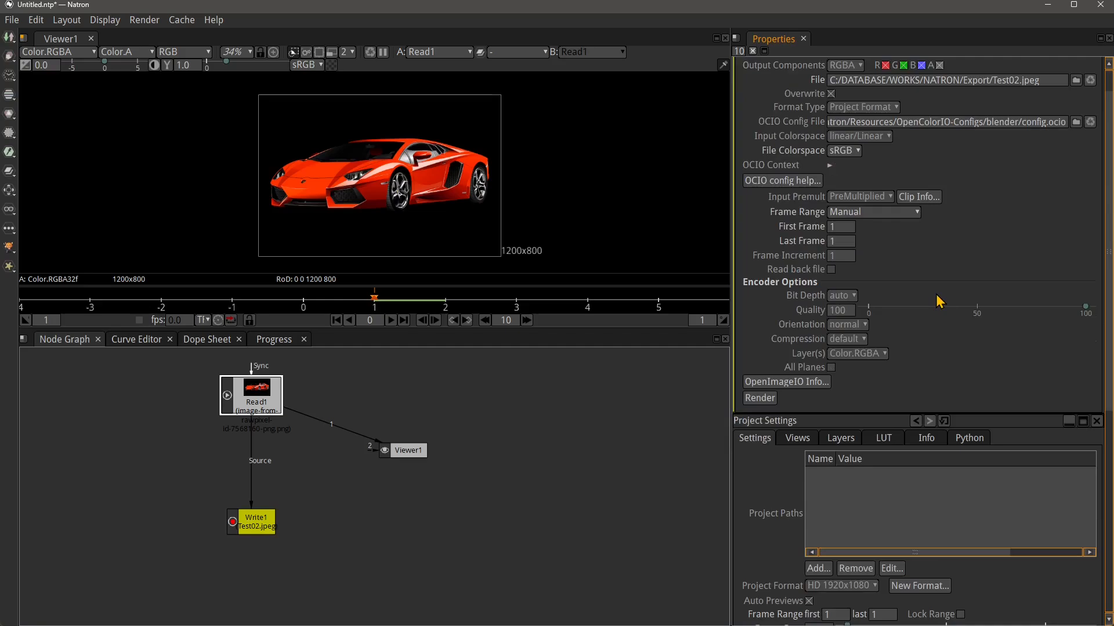
pyautogui.scroll(2, 939, 302)
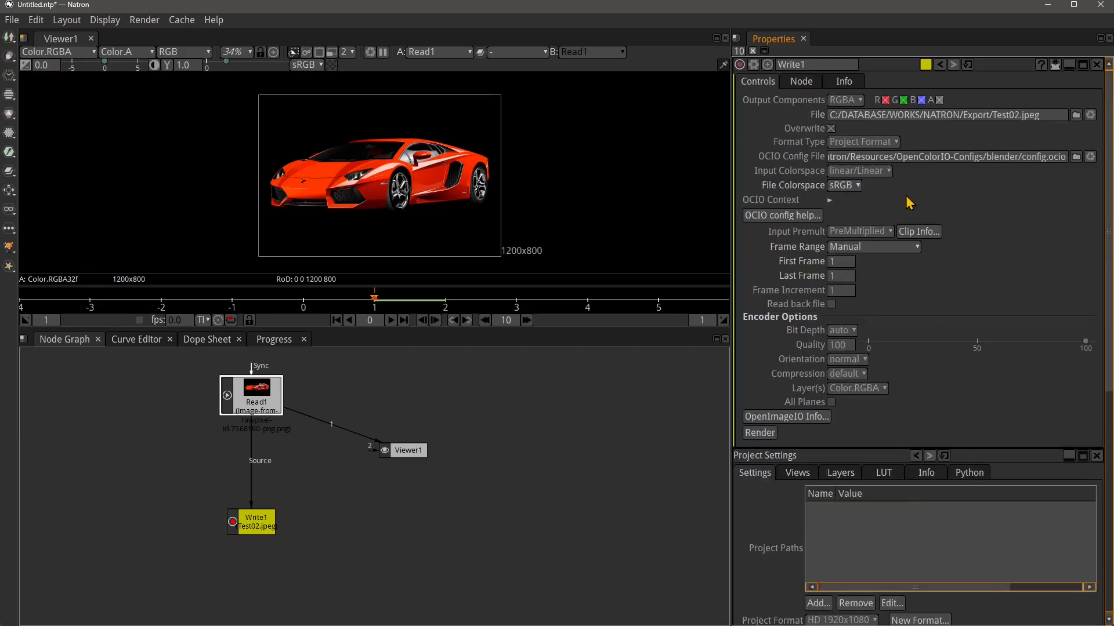
# Move Viewer1 farther away from Read1 and add a Reformat node between them in the node graph
pyautogui.moveTo(415, 453); pyautogui.dragTo(424, 454)
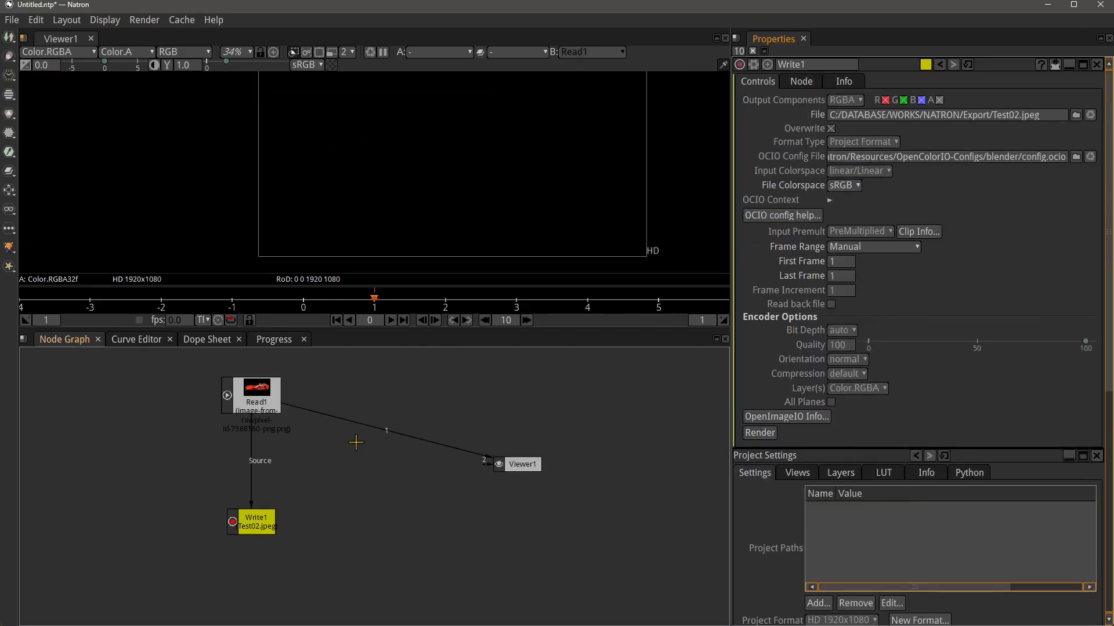
pyautogui.press('Tab')
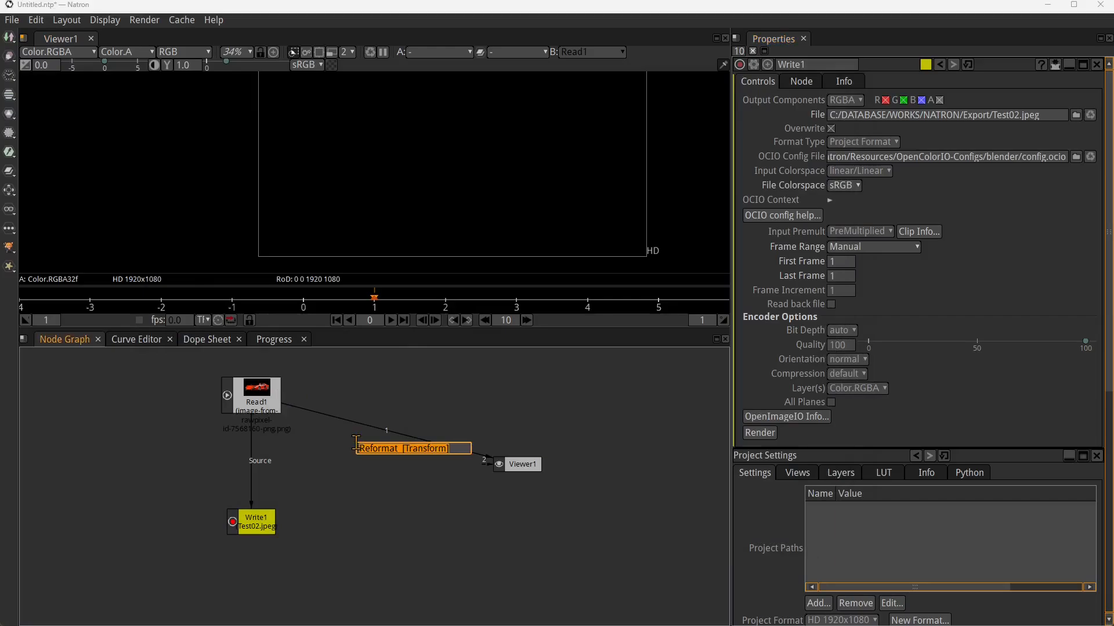
pyautogui.write('refo')
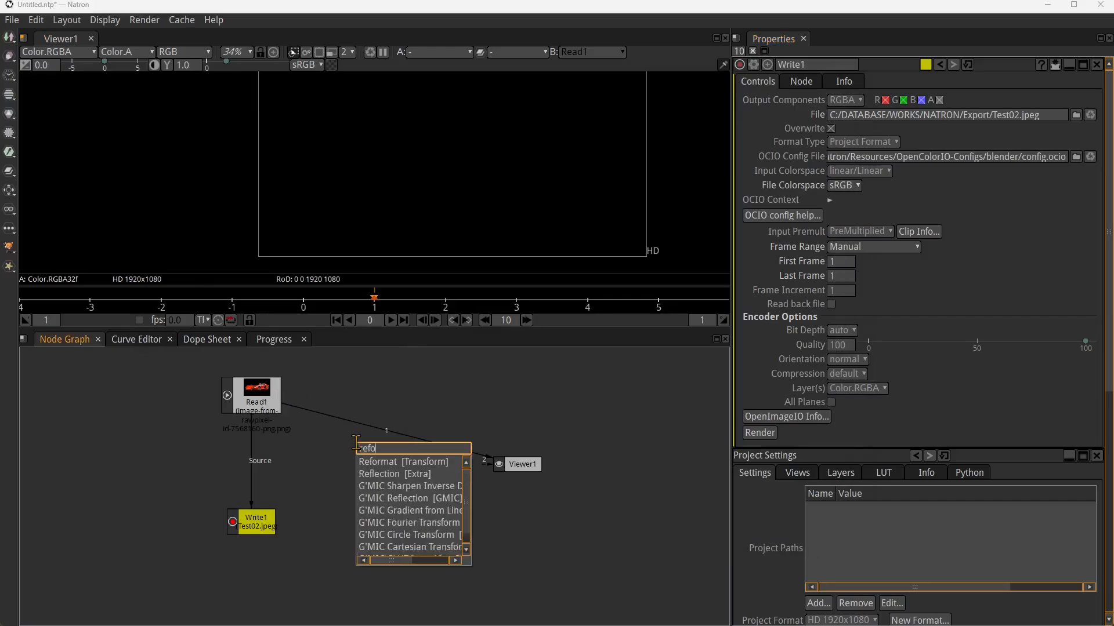
pyautogui.press('Return')
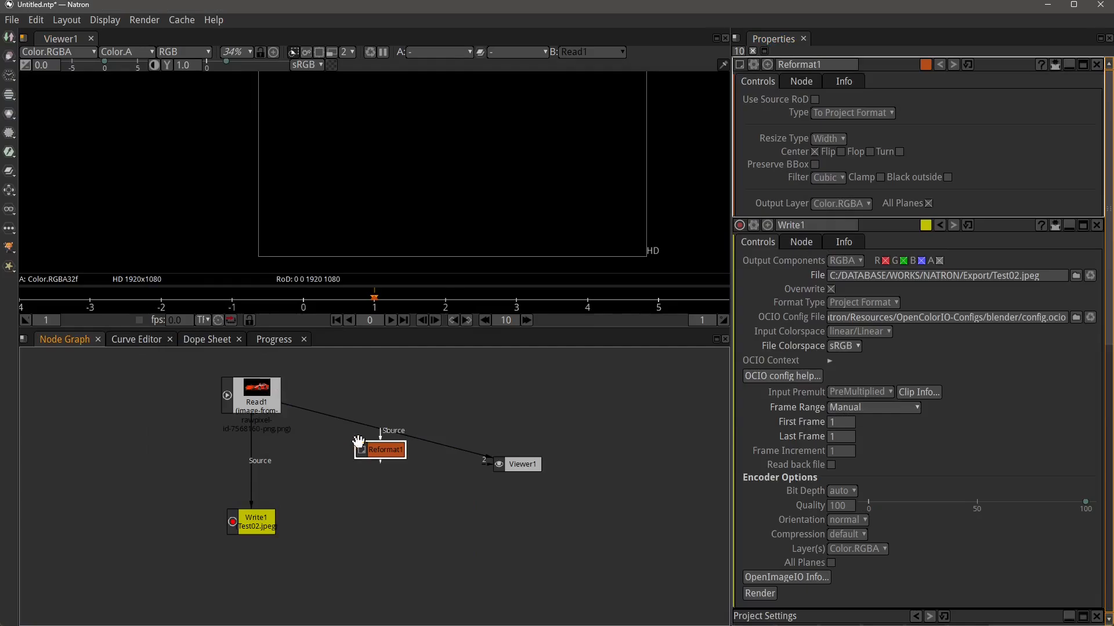
pyautogui.moveTo(384, 452)
pyautogui.mouseDown()
pyautogui.moveTo(381, 432)
pyautogui.moveTo(382, 459)
pyautogui.mouseUp()
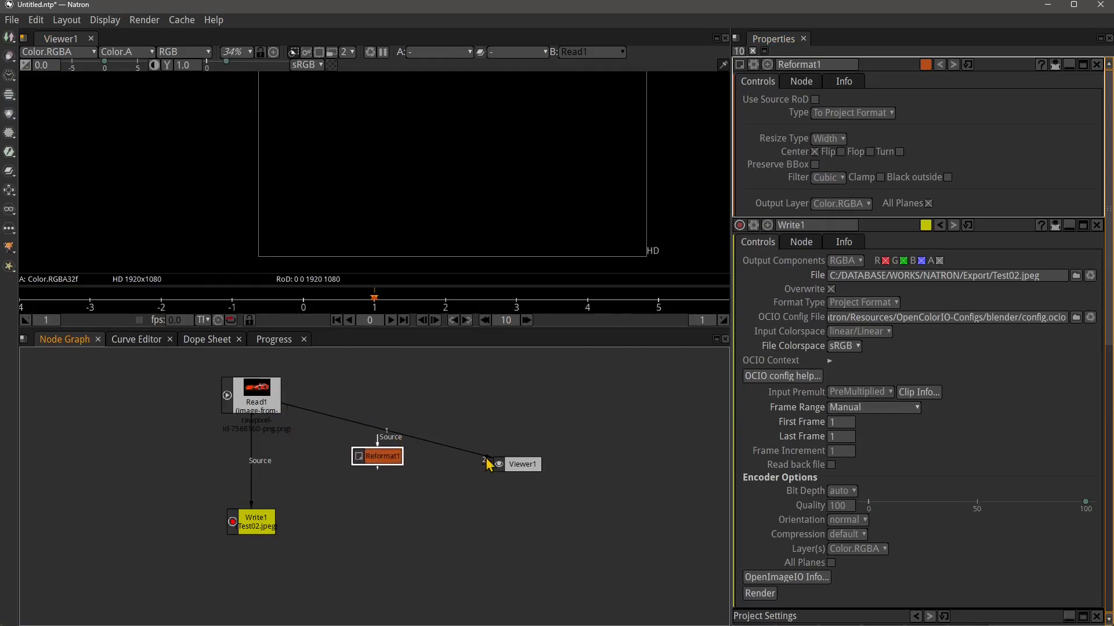
# Route the Read1 image through Reformat1 into Viewer1, placing Reformat1 between the two nodes
pyautogui.moveTo(486, 459); pyautogui.dragTo(283, 396)
pyautogui.moveTo(419, 422); pyautogui.dragTo(389, 440)
pyautogui.scroll(-1, 485, 219)
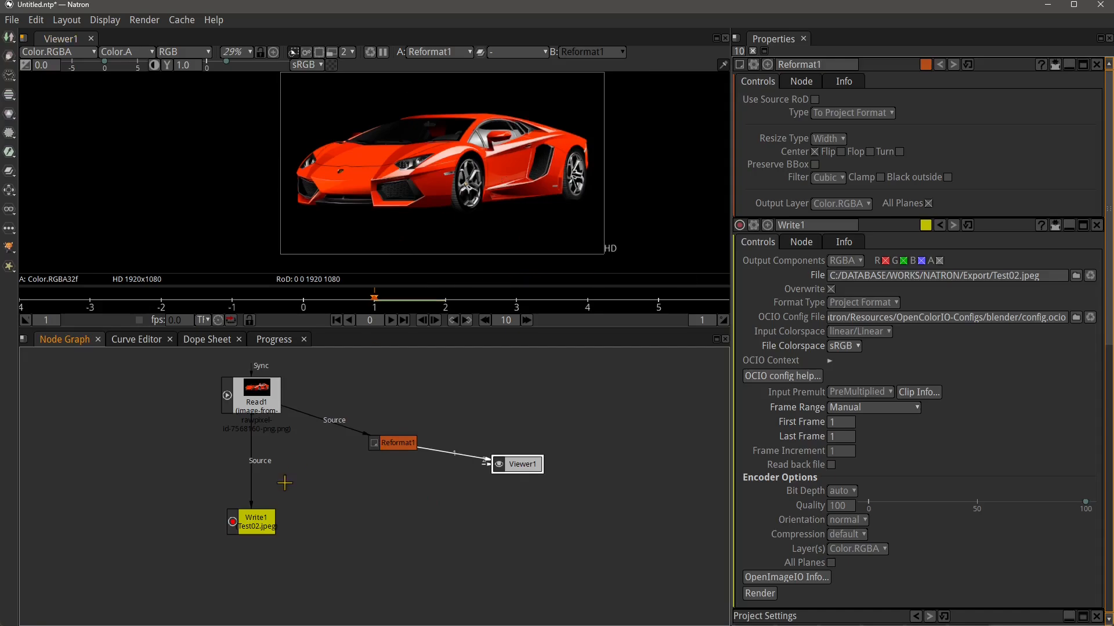
pyautogui.click(257, 394)
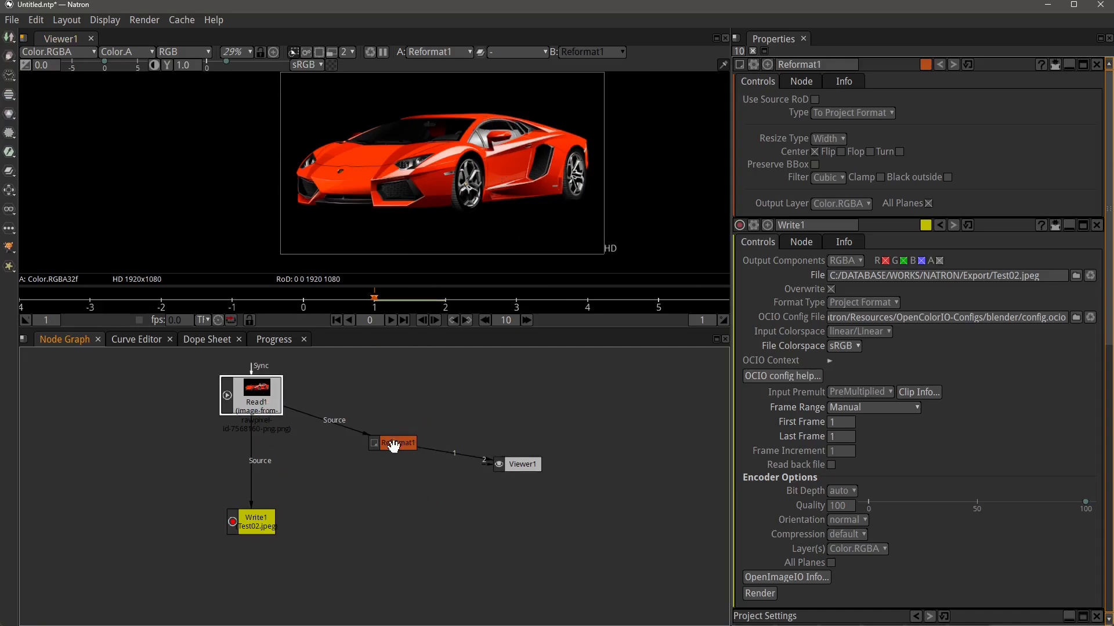
pyautogui.moveTo(393, 446); pyautogui.dragTo(382, 443)
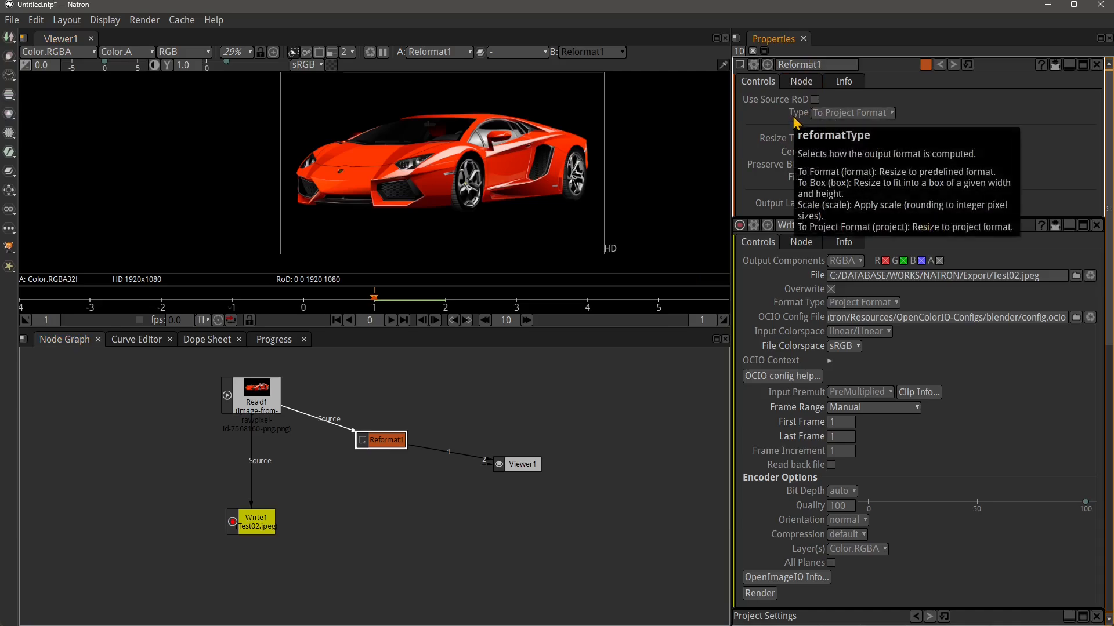
# Set Reformat1's type to To Format with HD 1920x1080, and its resize type to None
pyautogui.click(272, 408)
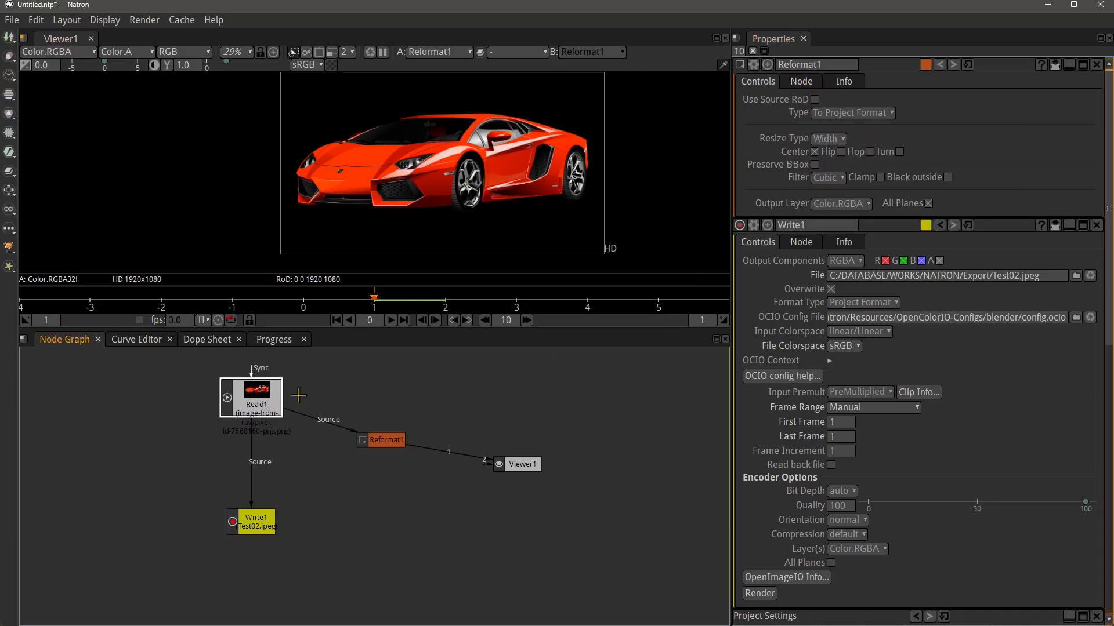
pyautogui.click(841, 114)
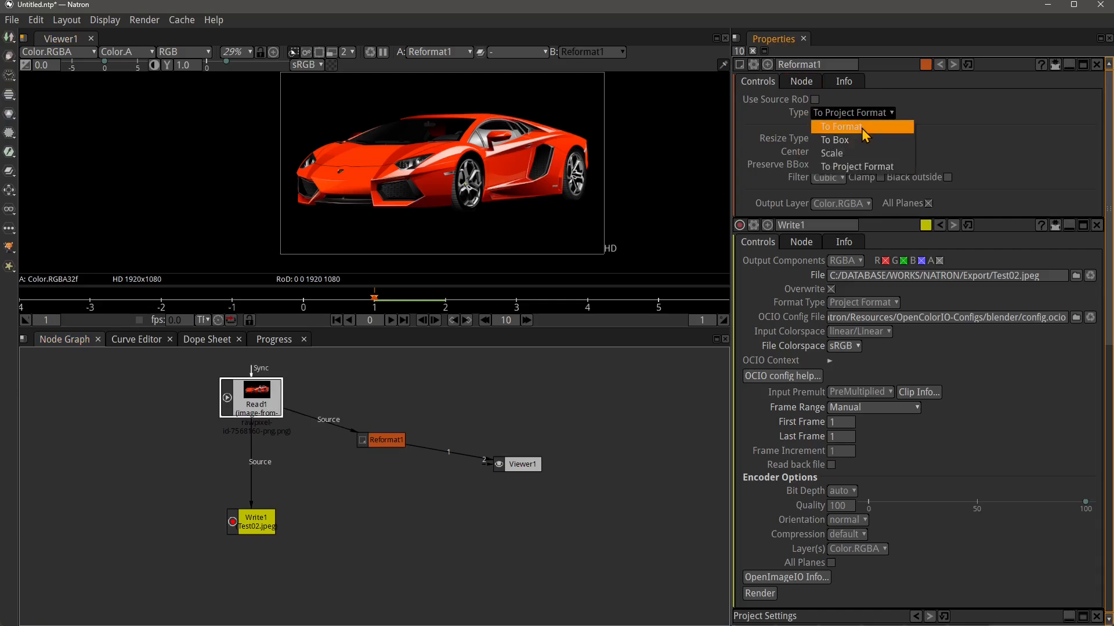
pyautogui.click(860, 127)
pyautogui.click(842, 127)
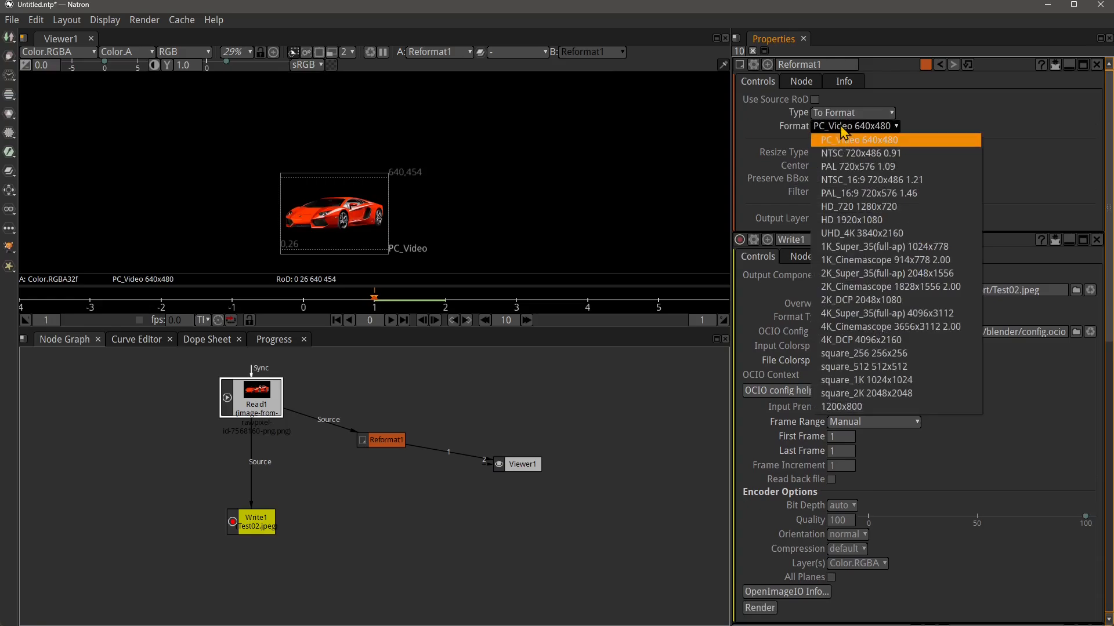
pyautogui.click(850, 221)
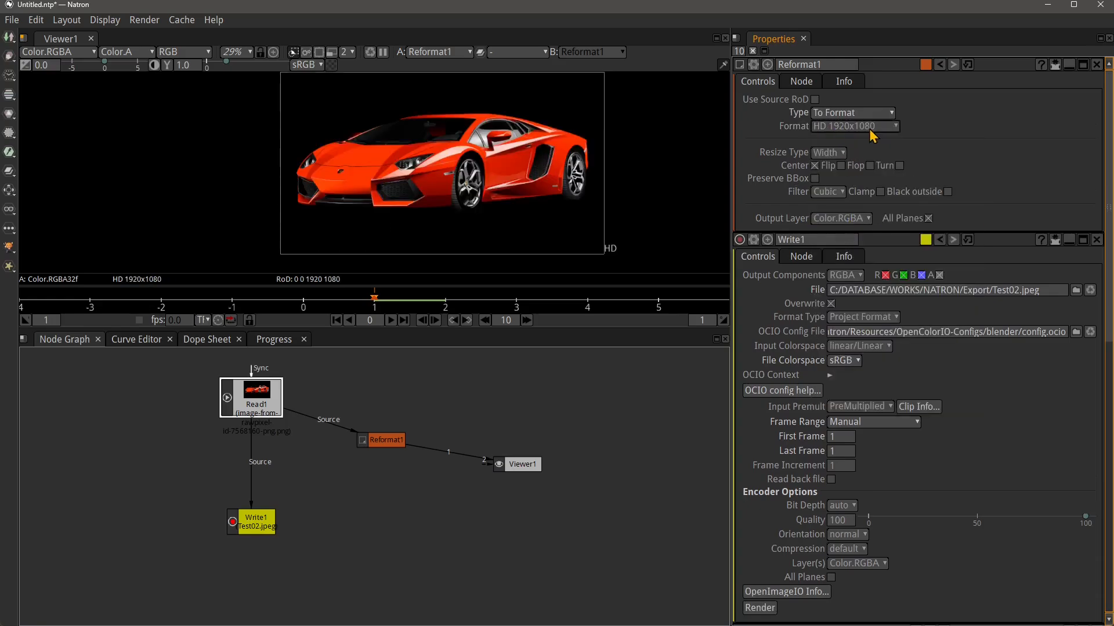
pyautogui.click(841, 153)
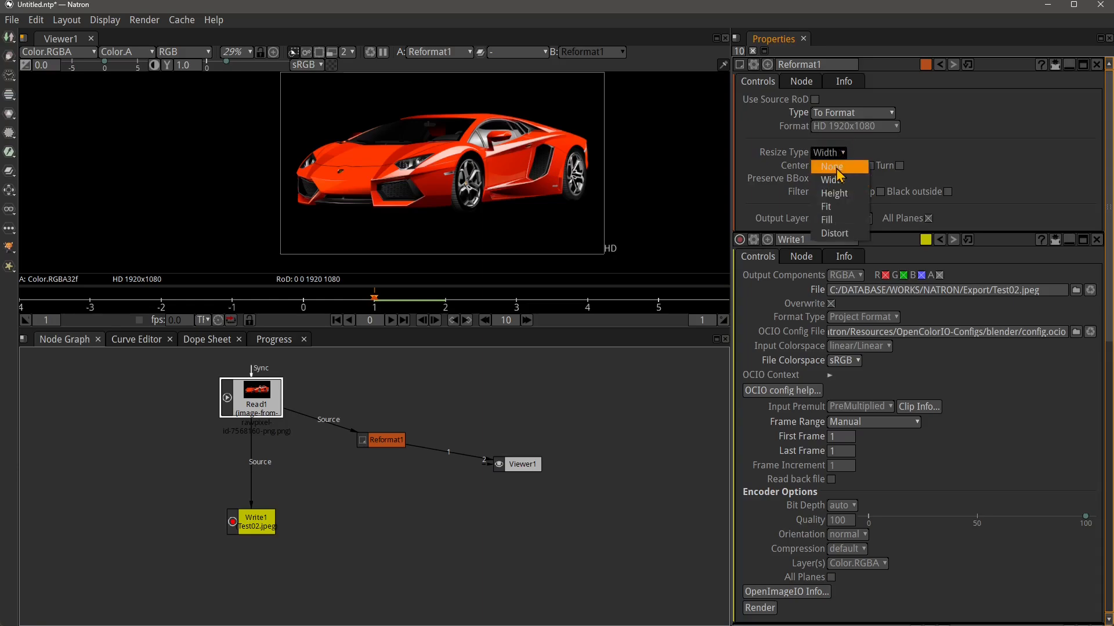
pyautogui.click(832, 167)
# Try Reformat1's Center, Flip, Flop and Turn options one by one, restoring each to its original state
pyautogui.click(814, 165)
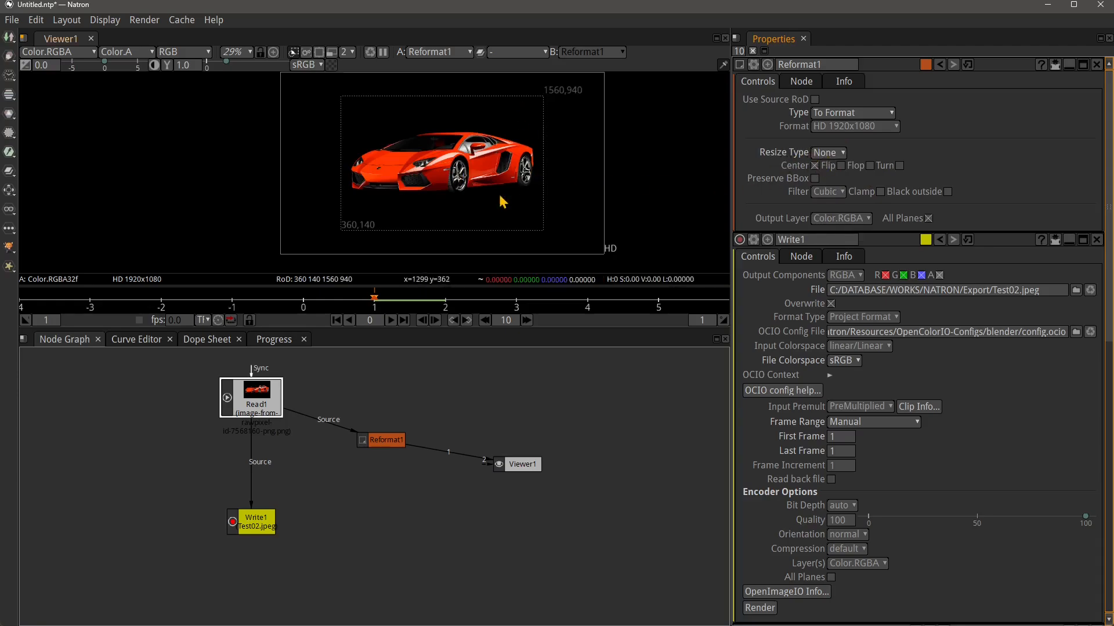
pyautogui.click(438, 179)
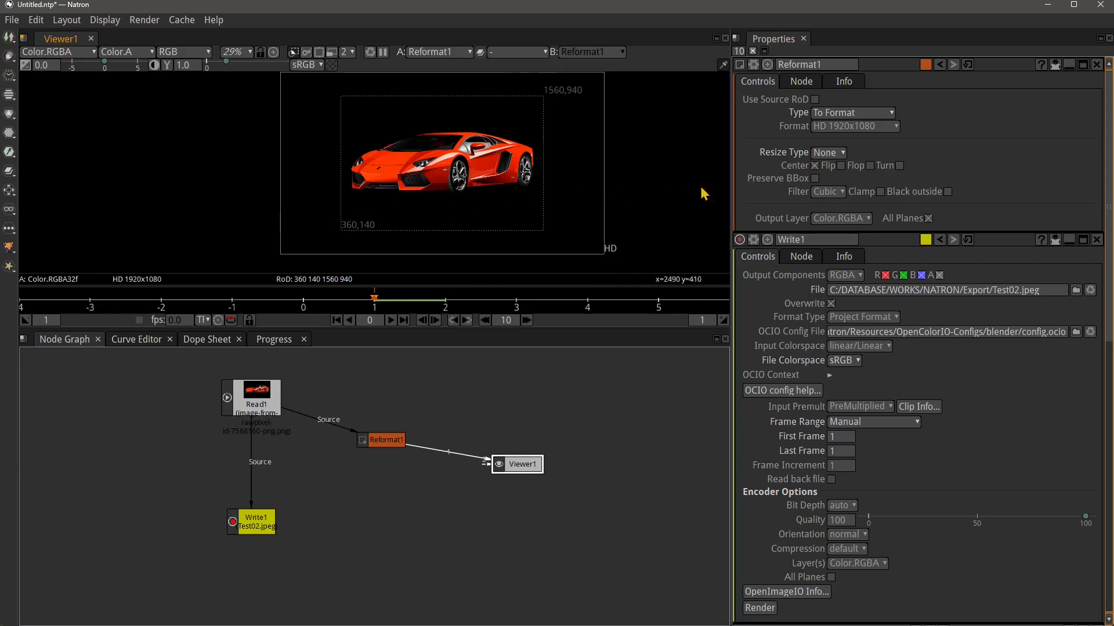
pyautogui.click(815, 166)
pyautogui.click(816, 167)
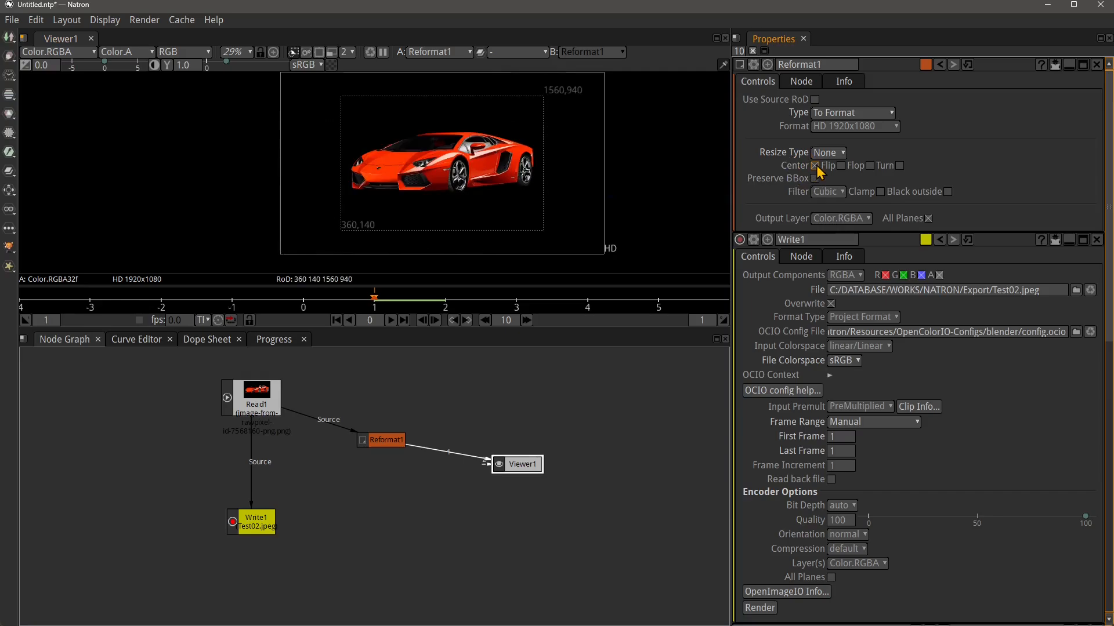
pyautogui.click(841, 166)
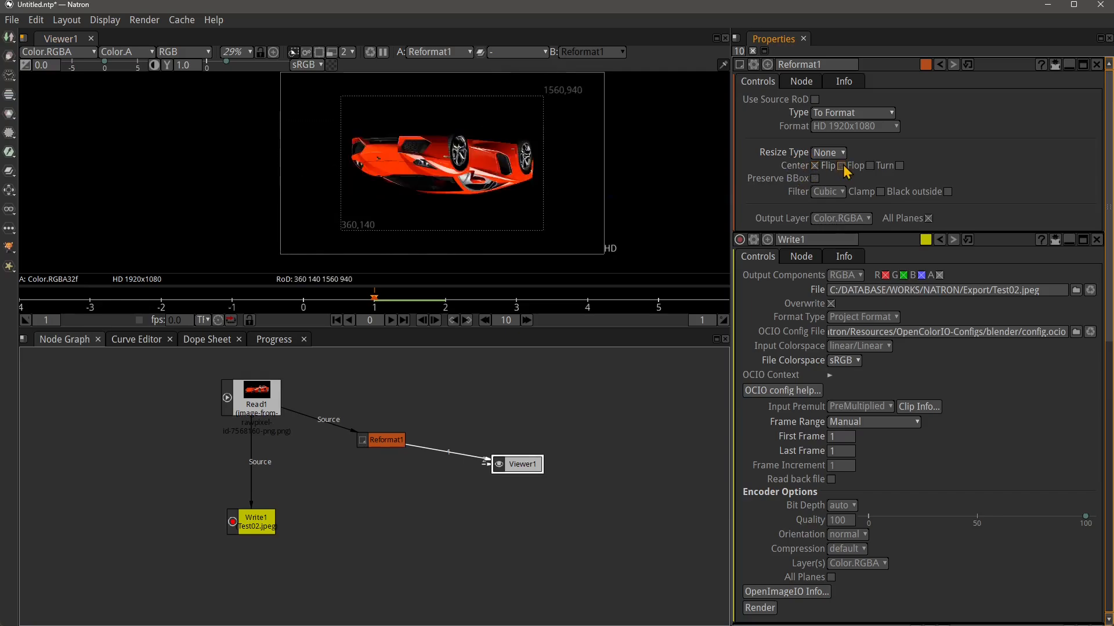
pyautogui.click(841, 167)
pyautogui.click(870, 167)
pyautogui.click(869, 167)
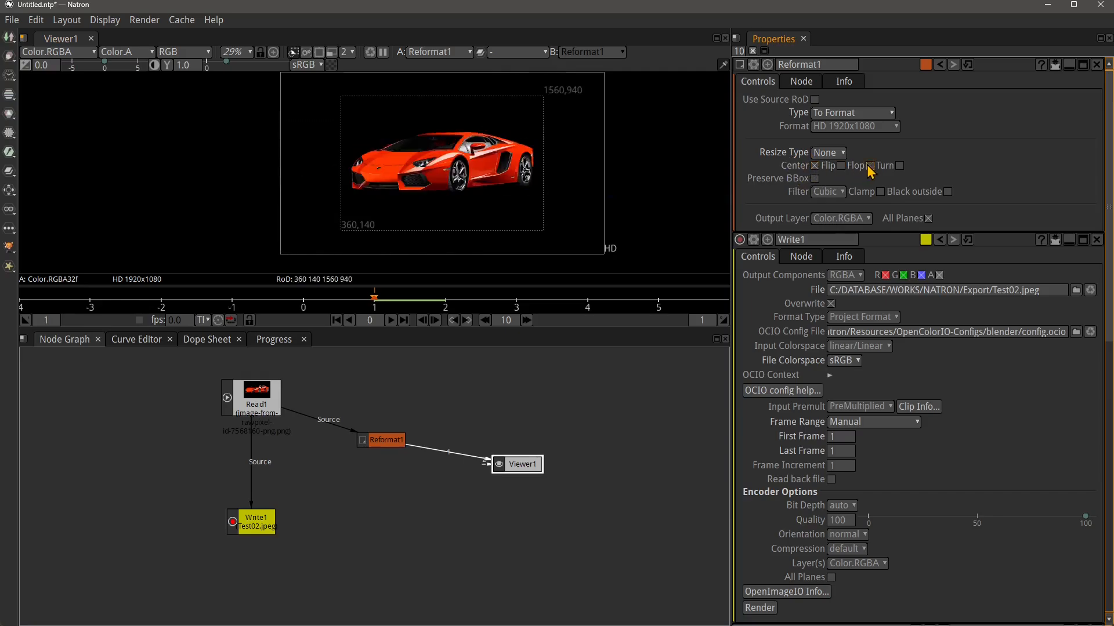
pyautogui.click(899, 167)
pyautogui.click(899, 166)
# Reconnect Write1's source from Read1 to Reformat1, slightly rearranging the three nodes
pyautogui.click(242, 519)
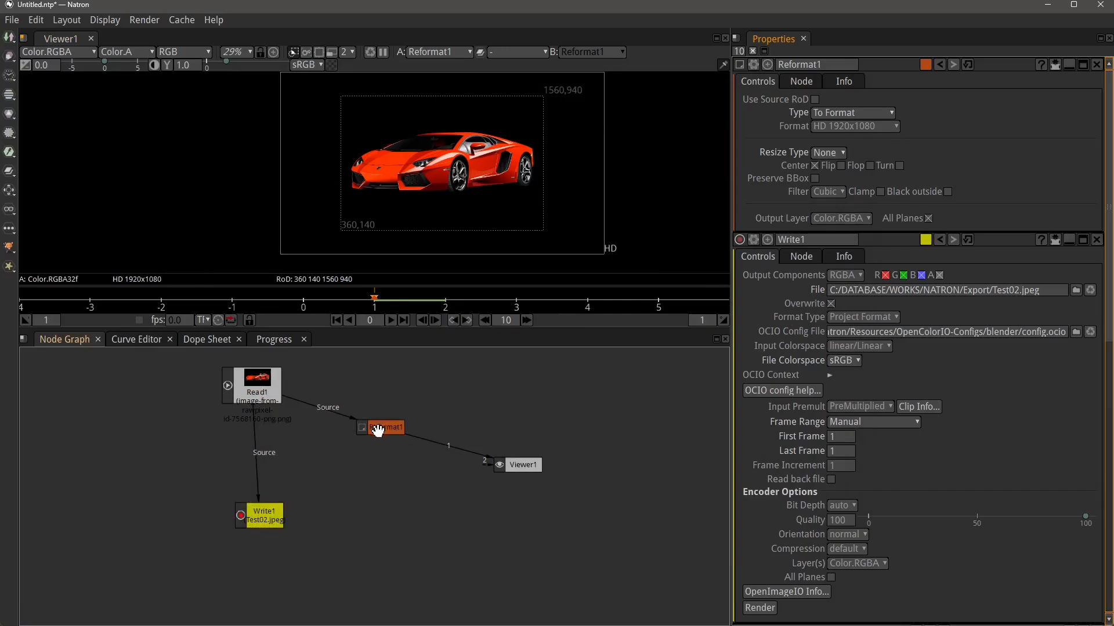
pyautogui.moveTo(370, 426); pyautogui.dragTo(368, 424)
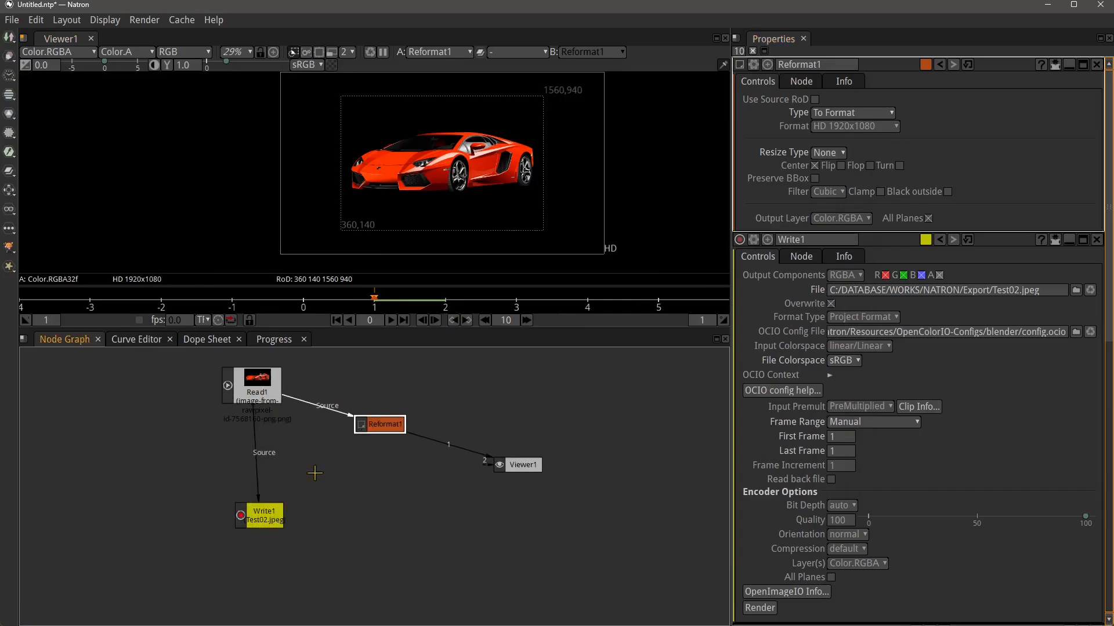
pyautogui.moveTo(278, 518); pyautogui.dragTo(289, 523)
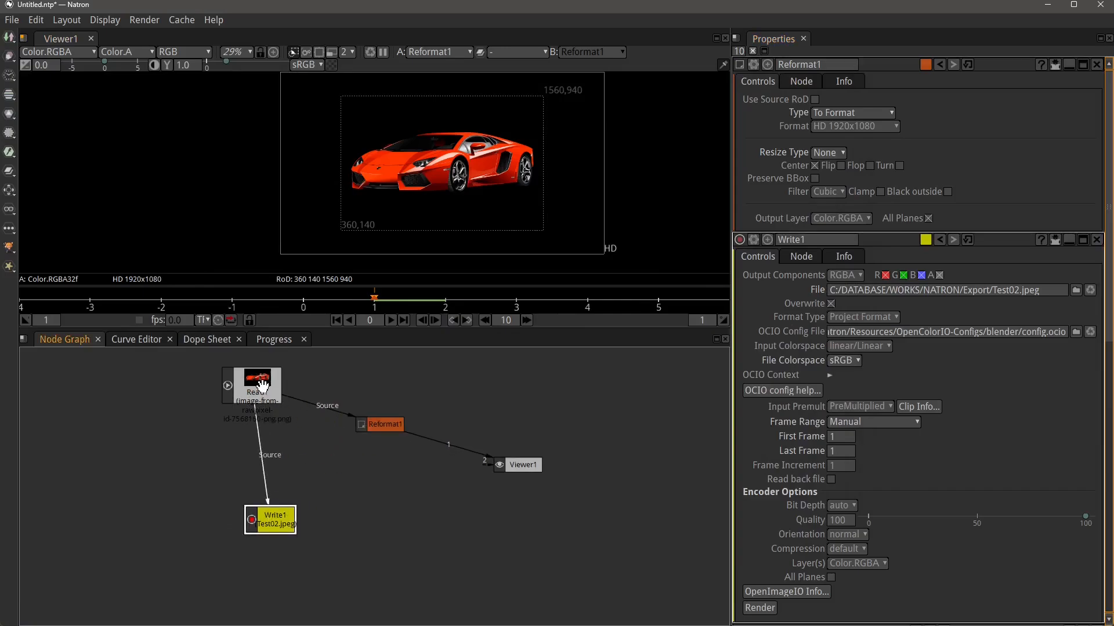
pyautogui.moveTo(262, 385); pyautogui.dragTo(260, 390)
pyautogui.moveTo(356, 428)
pyautogui.mouseDown()
pyautogui.moveTo(350, 446)
pyautogui.moveTo(356, 414)
pyautogui.mouseUp()
pyautogui.moveTo(271, 503); pyautogui.dragTo(363, 411)
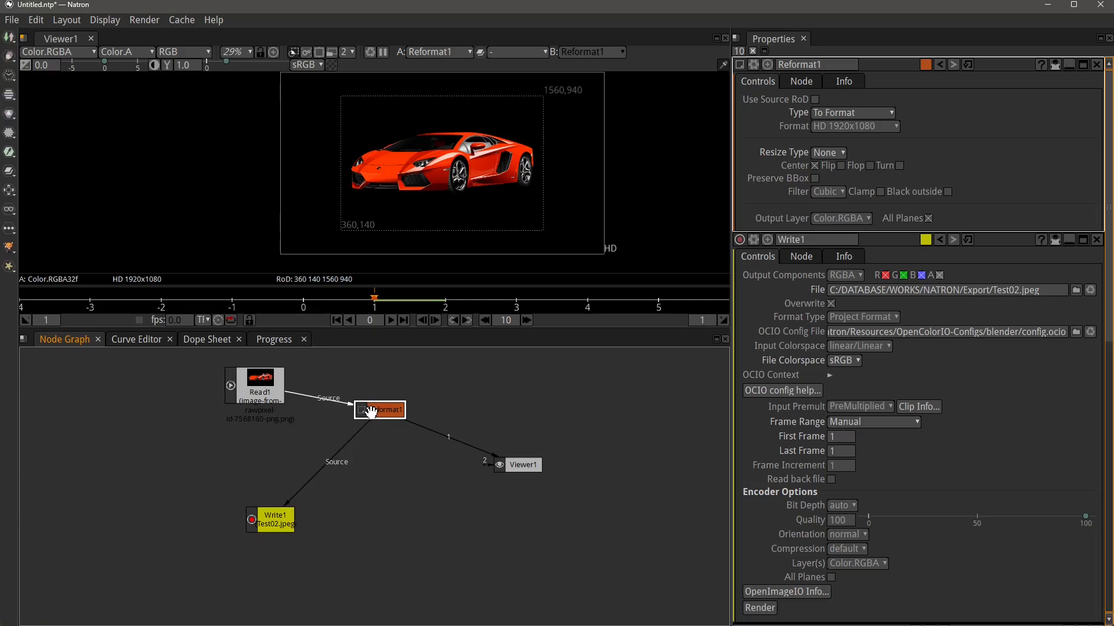
# Render the Write1 node to Test02.jpeg and check the exported image in the Export folder
pyautogui.click(290, 524)
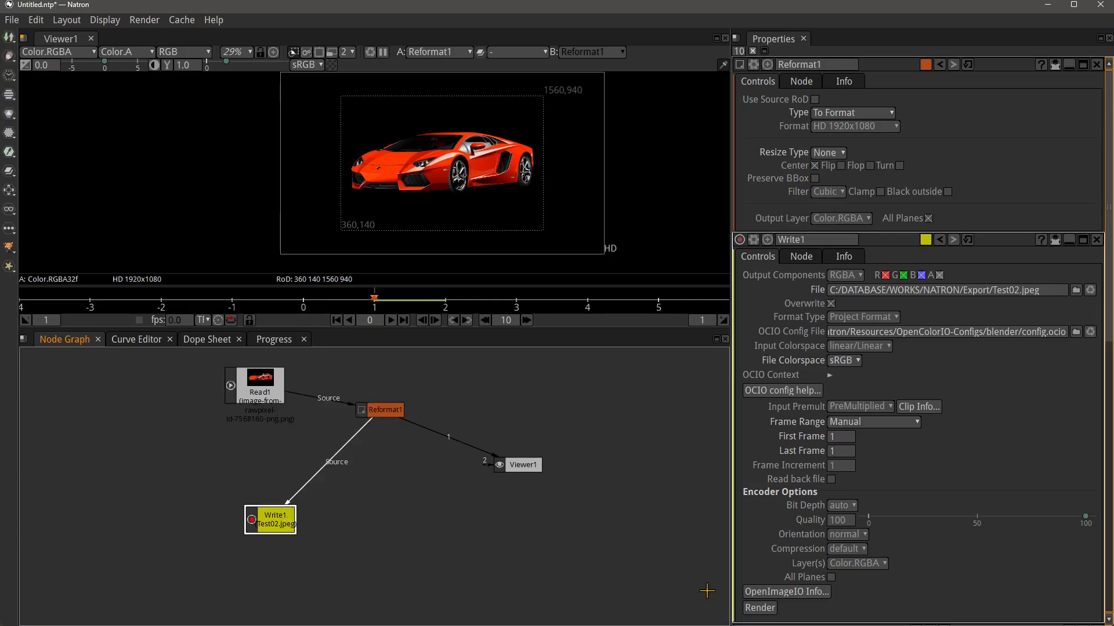
pyautogui.click(759, 607)
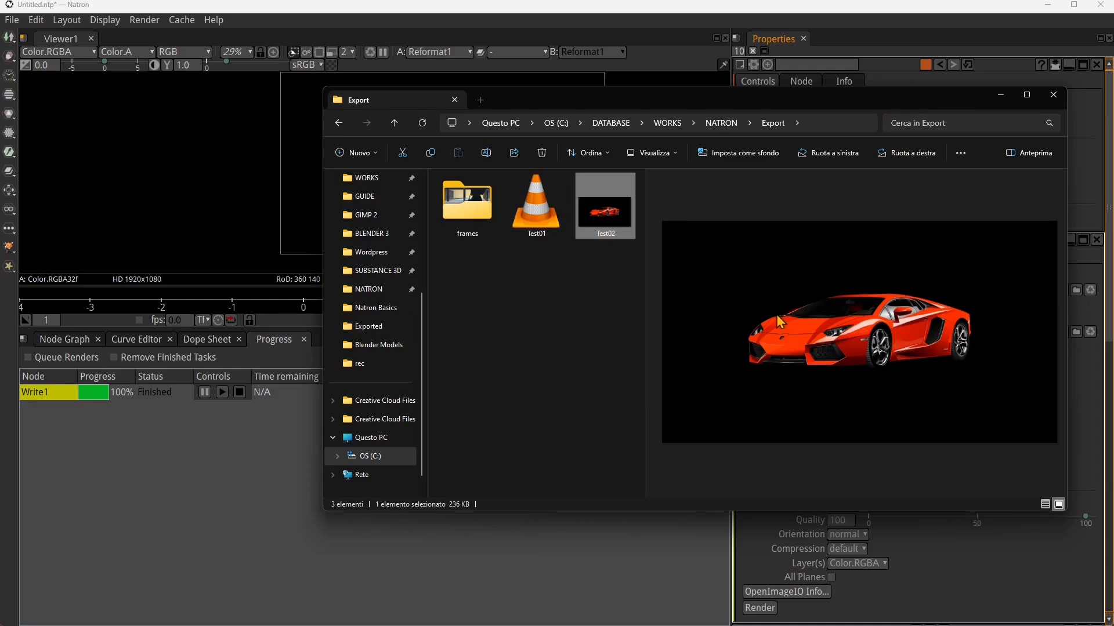
pyautogui.click(1050, 96)
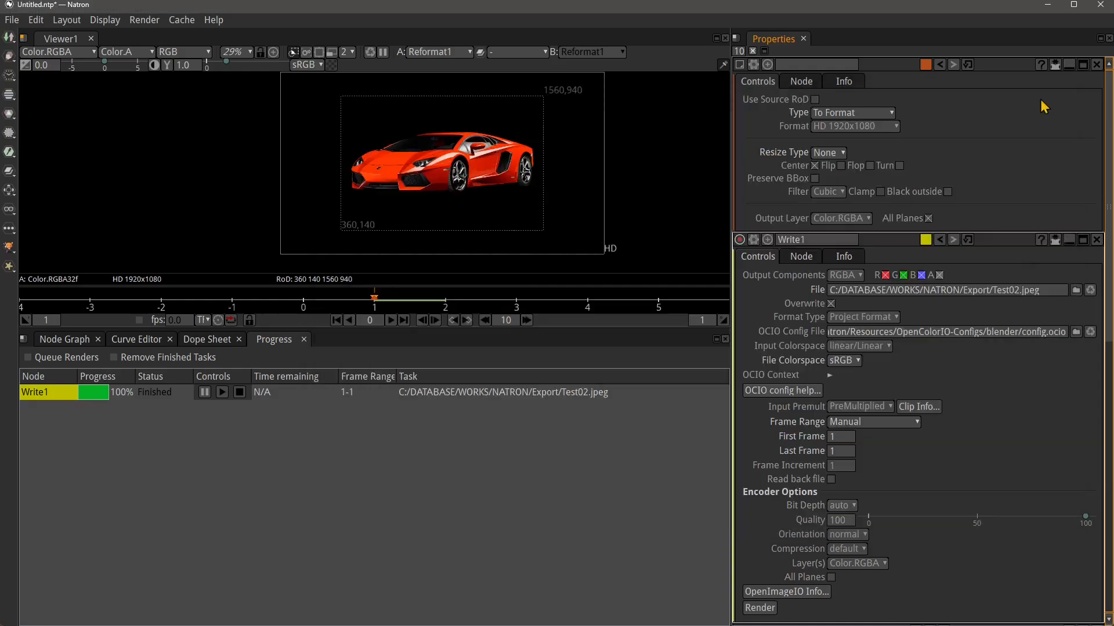
pyautogui.click(64, 339)
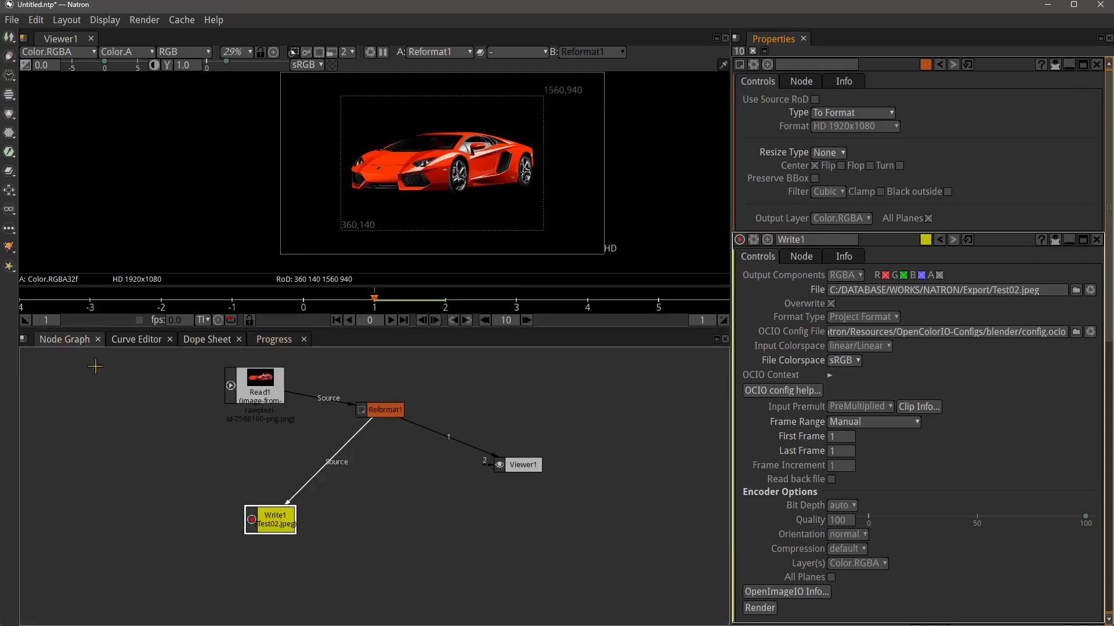
# Rearrange the node graph with Reformat1 level with Read1, and Write1 and Viewer1 spread out below it
pyautogui.moveTo(504, 466); pyautogui.dragTo(525, 494)
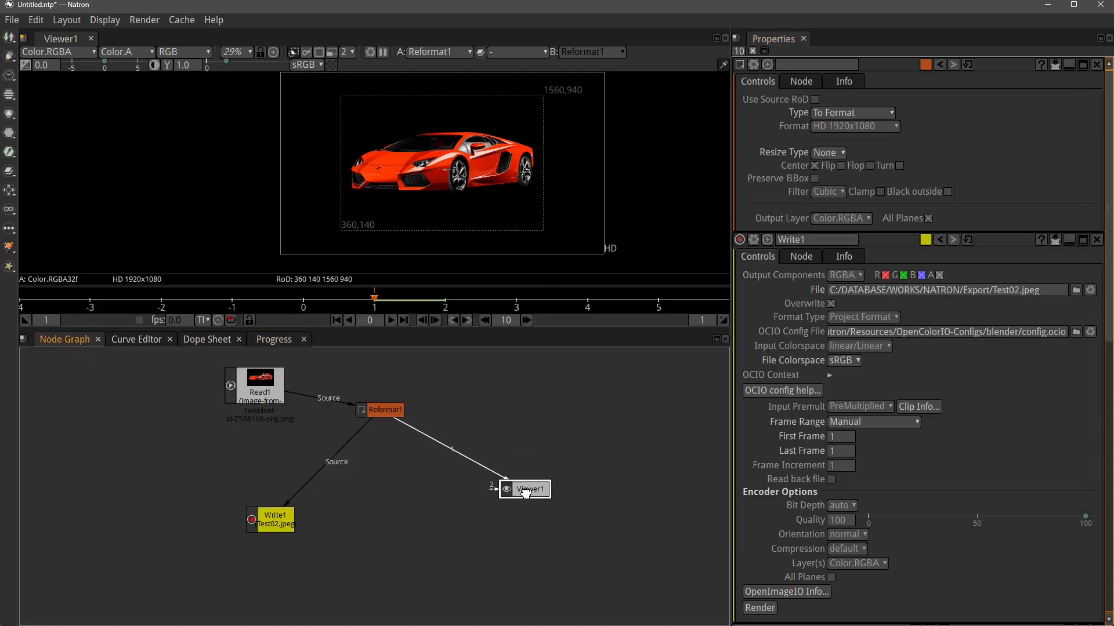
pyautogui.moveTo(372, 403); pyautogui.dragTo(386, 413)
pyautogui.moveTo(268, 387); pyautogui.dragTo(275, 399)
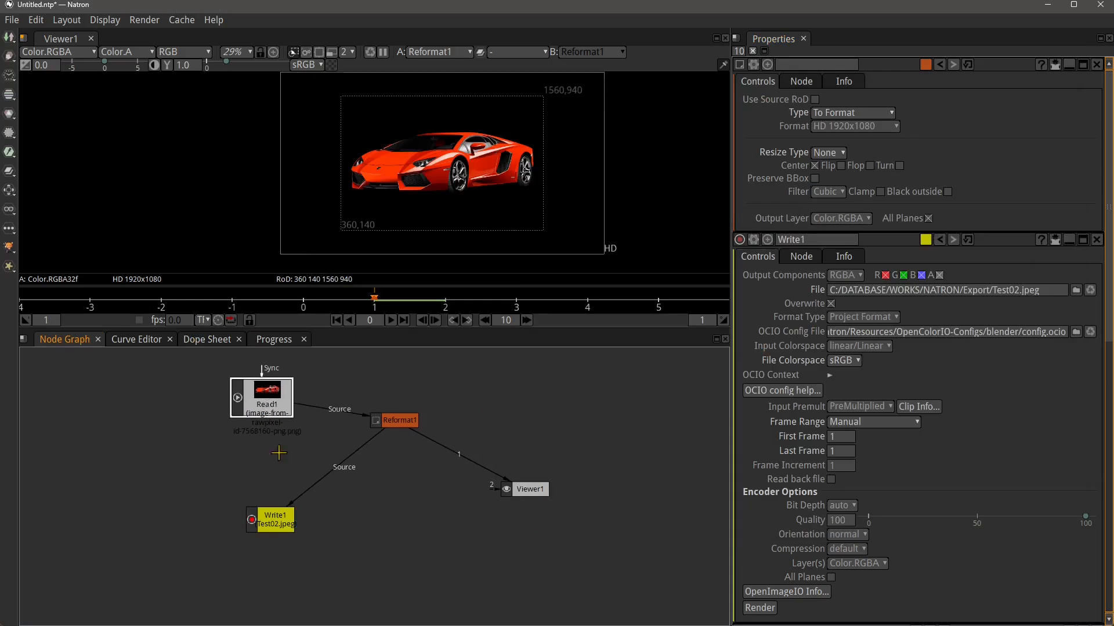
pyautogui.moveTo(280, 522); pyautogui.dragTo(266, 524)
pyautogui.scroll(-2, 342, 522)
pyautogui.scroll(3, 356, 501)
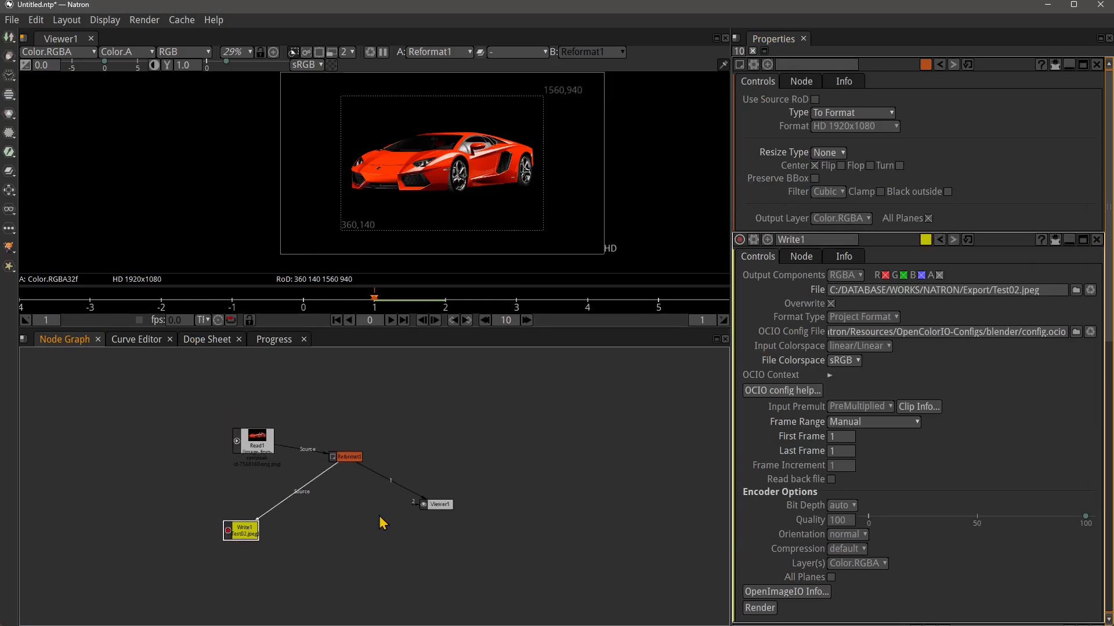
pyautogui.click(234, 424)
pyautogui.moveTo(476, 503); pyautogui.dragTo(464, 507)
pyautogui.click(450, 515)
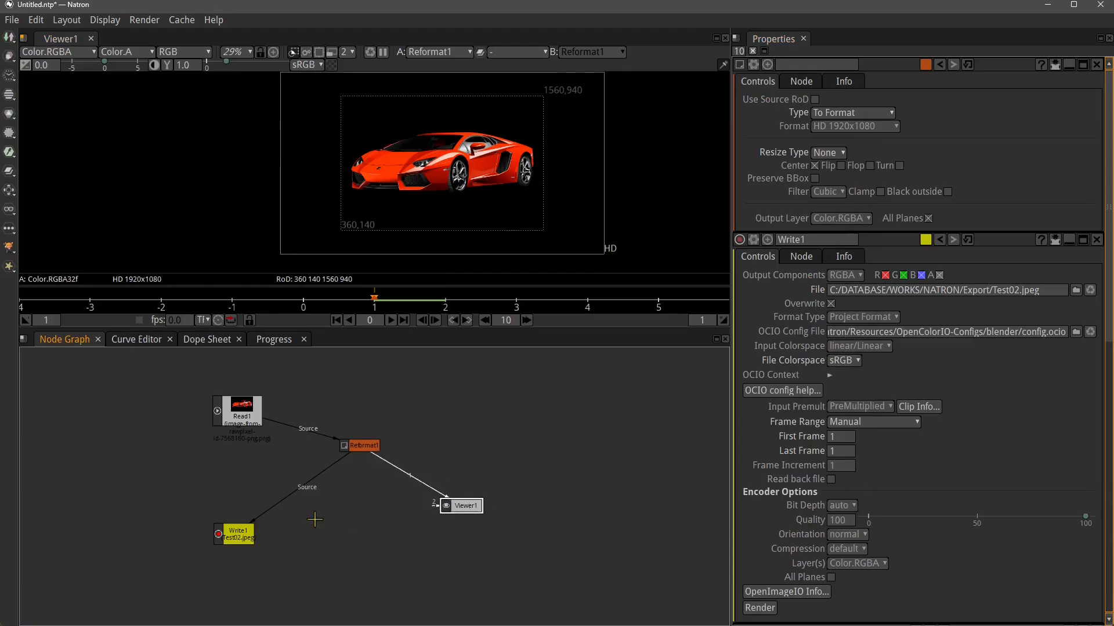
pyautogui.click(244, 540)
pyautogui.moveTo(244, 540); pyautogui.dragTo(266, 508)
pyautogui.moveTo(378, 443); pyautogui.dragTo(373, 417)
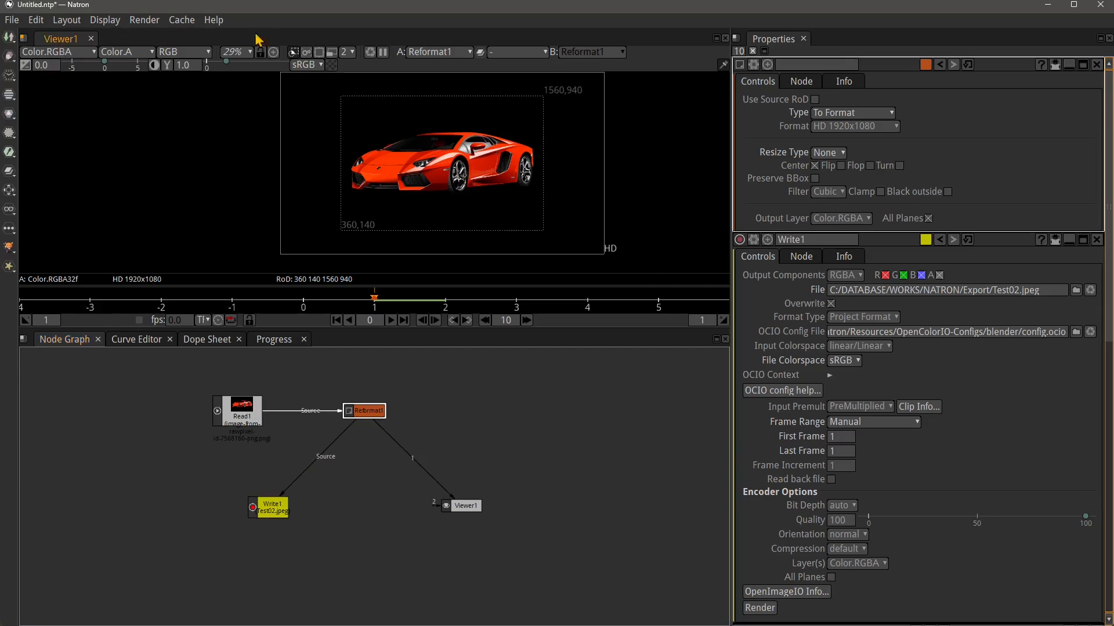
# Display the image's Alpha channel in Viewer1 and enlarge the viewer area above the node graph
pyautogui.click(207, 53)
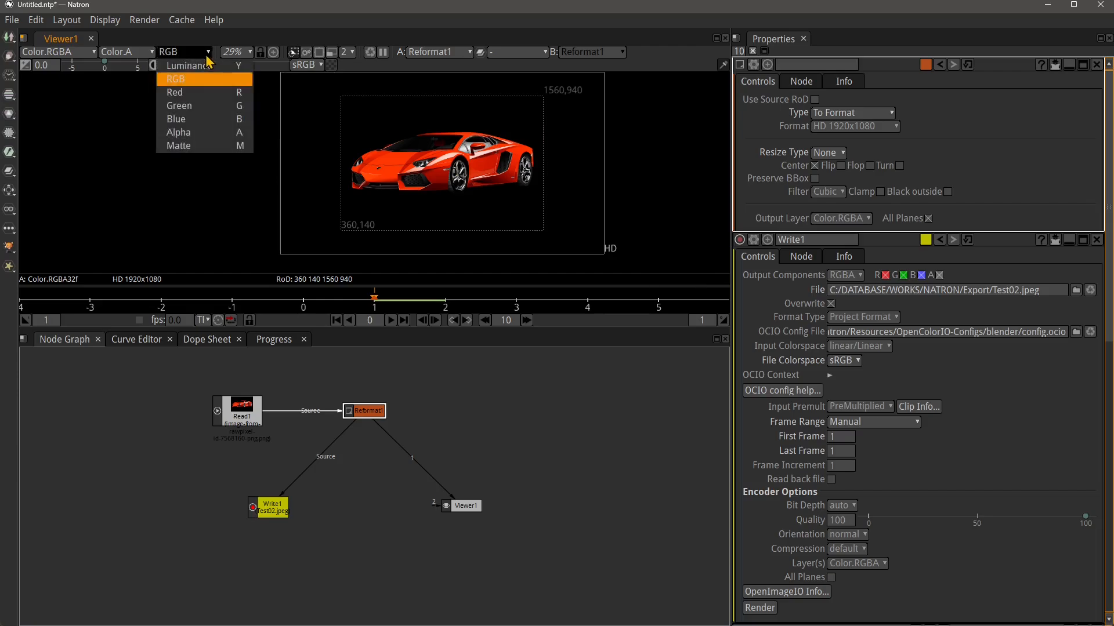
pyautogui.click(185, 133)
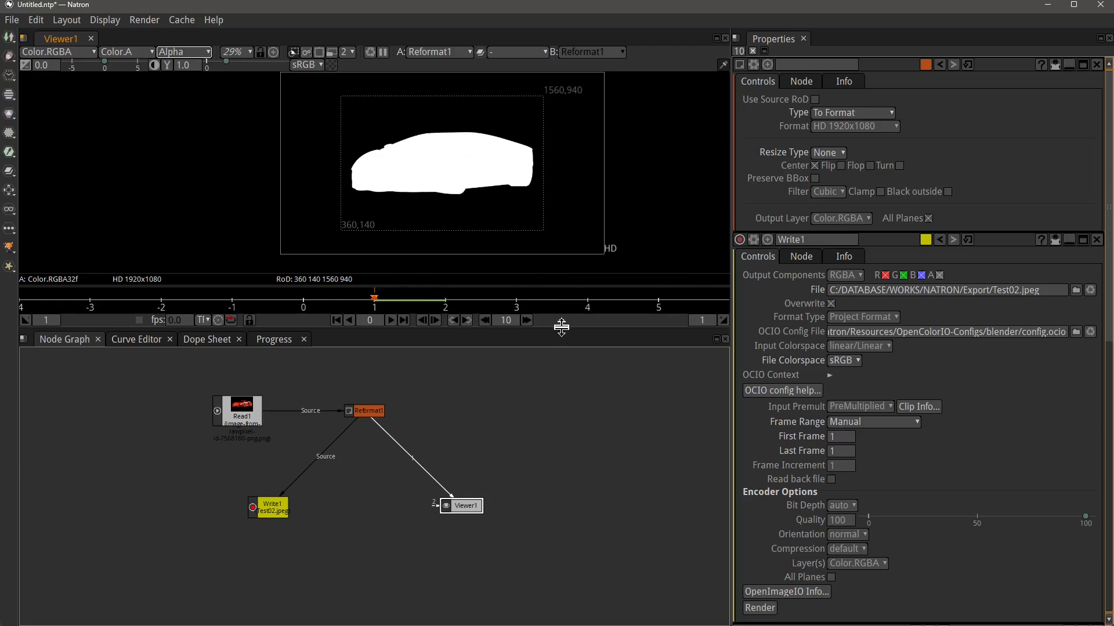
pyautogui.moveTo(561, 328); pyautogui.dragTo(562, 390)
pyautogui.scroll(2, 510, 149)
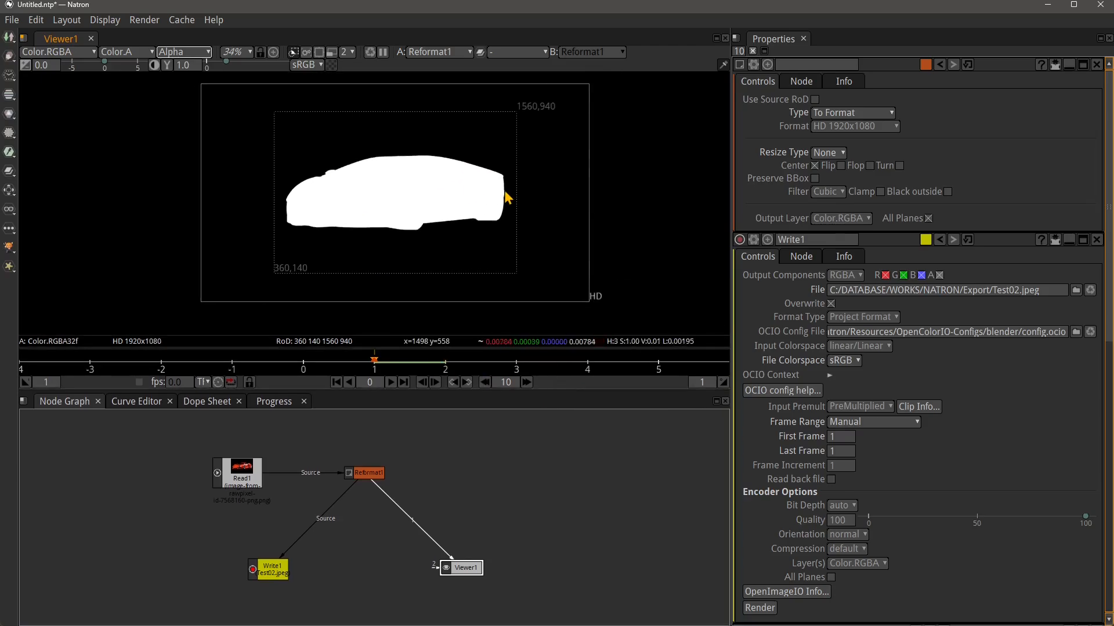
pyautogui.moveTo(505, 191); pyautogui.dragTo(497, 195)
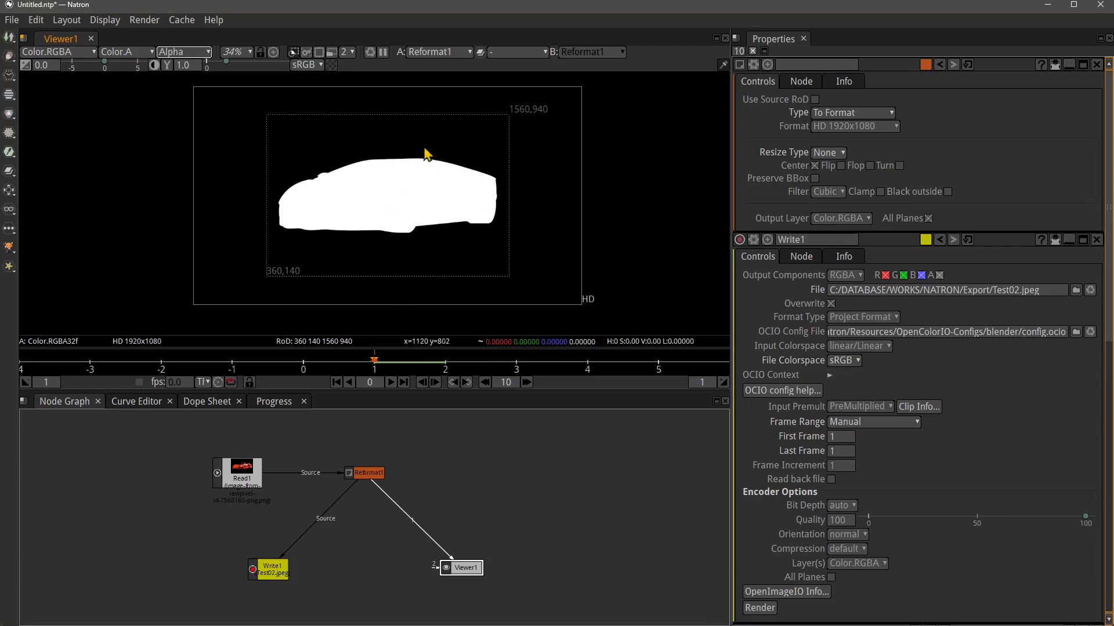
# View the car's Red, Green, Blue and Matte channels one after another, and return the viewer to RGB
pyautogui.click(207, 54)
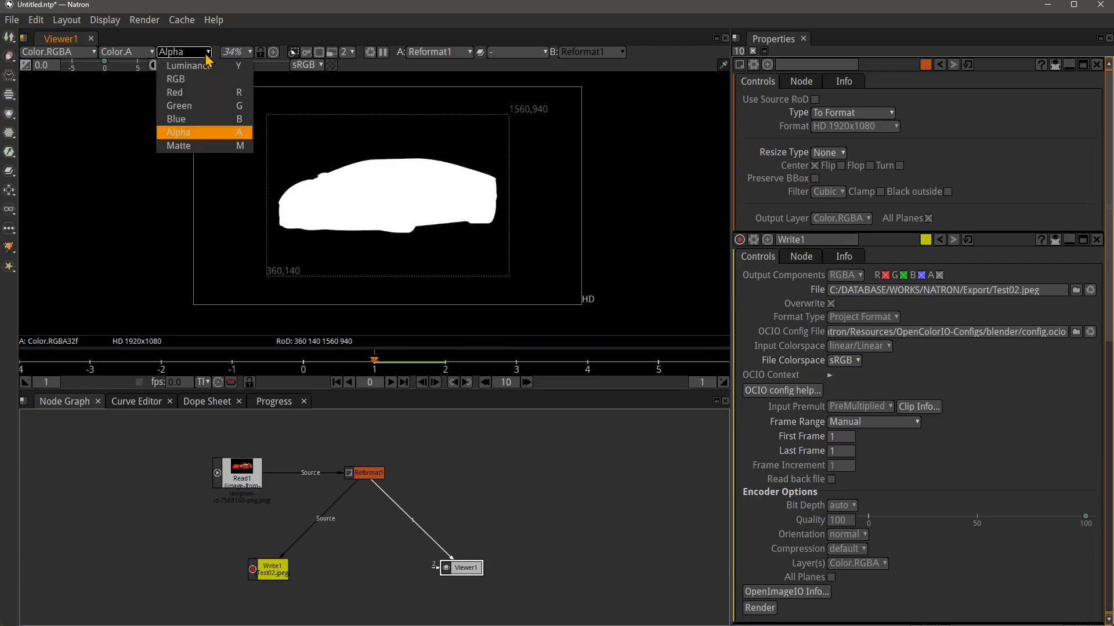
pyautogui.click(200, 94)
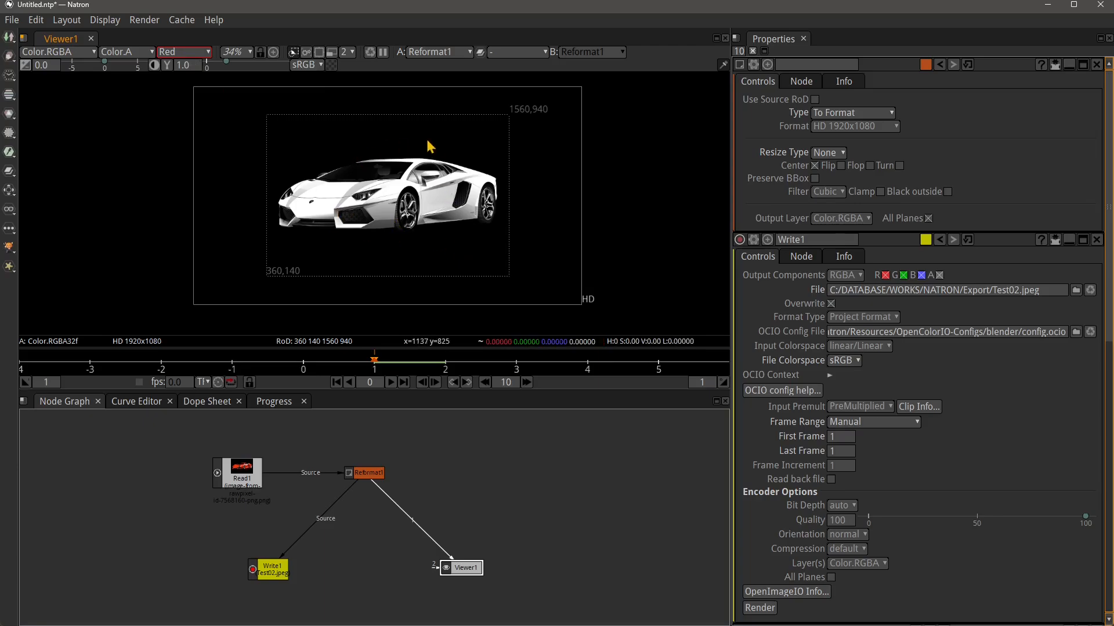
pyautogui.click(184, 52)
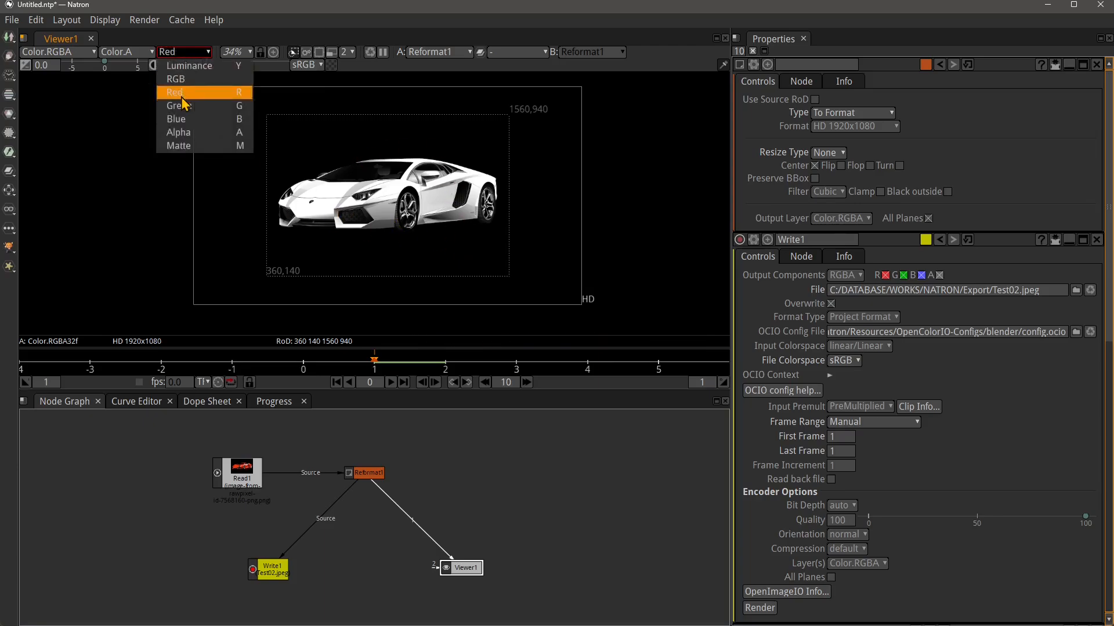
pyautogui.click(182, 103)
pyautogui.click(183, 51)
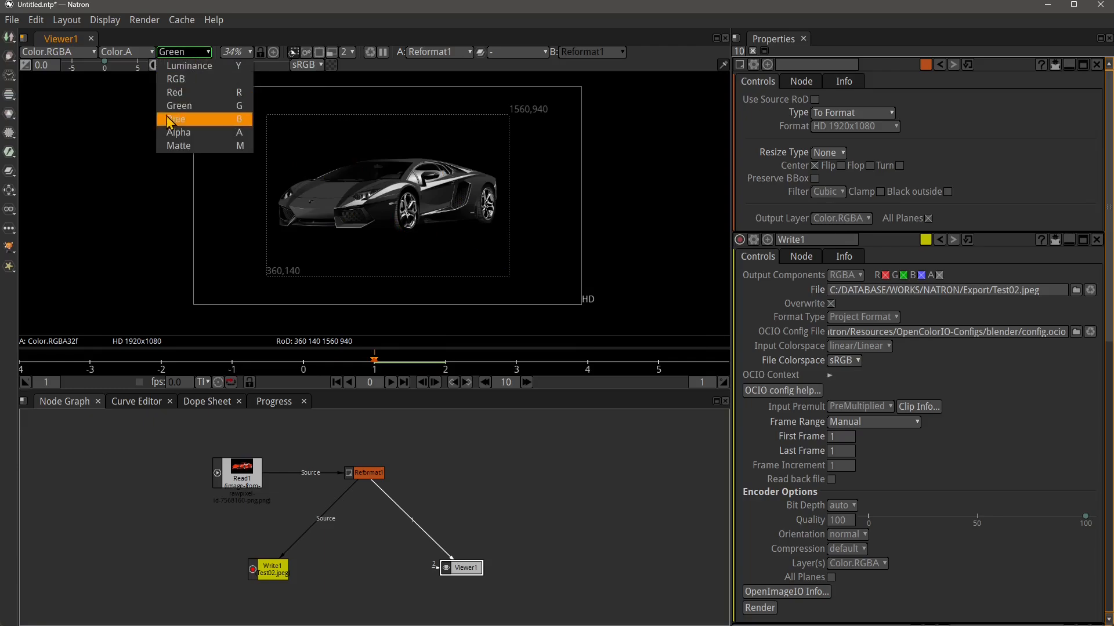
pyautogui.click(186, 120)
pyautogui.click(184, 52)
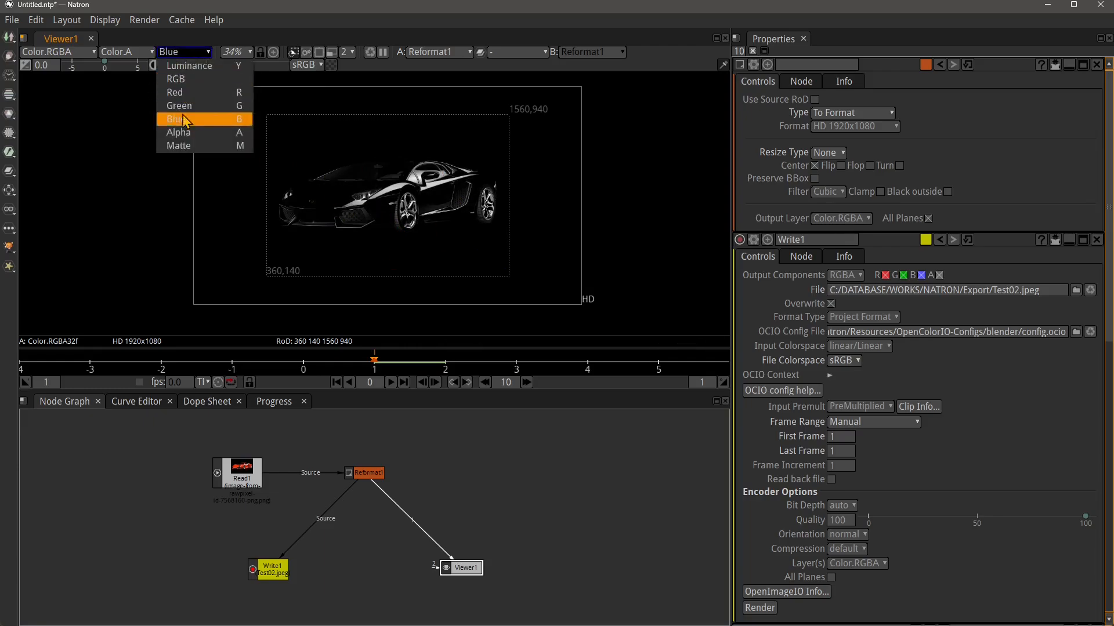
pyautogui.click(193, 150)
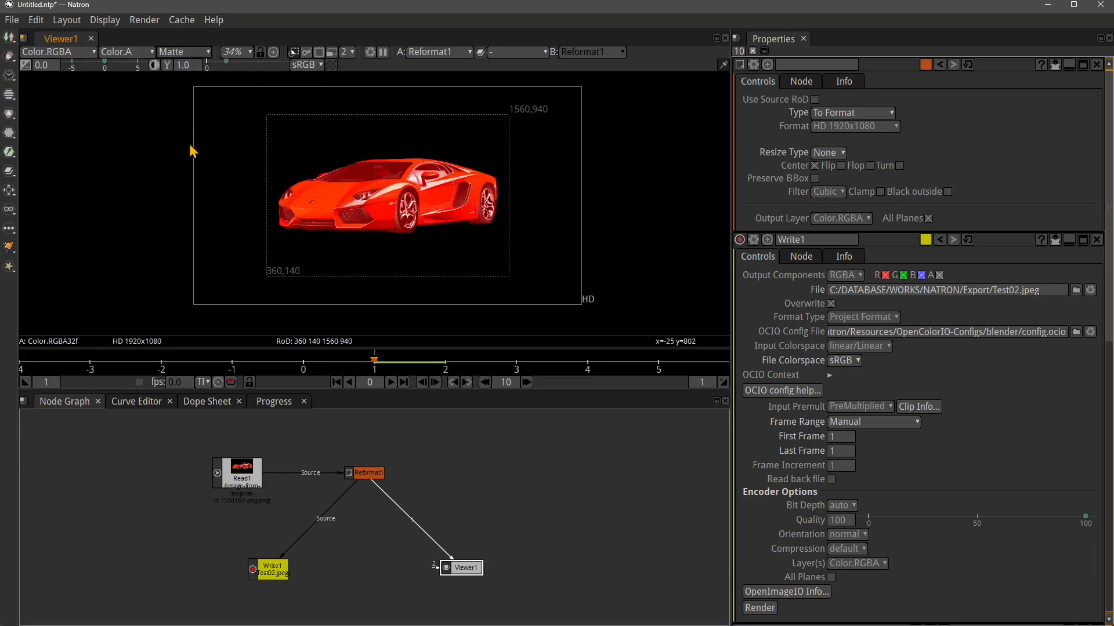
pyautogui.click(183, 51)
pyautogui.click(187, 84)
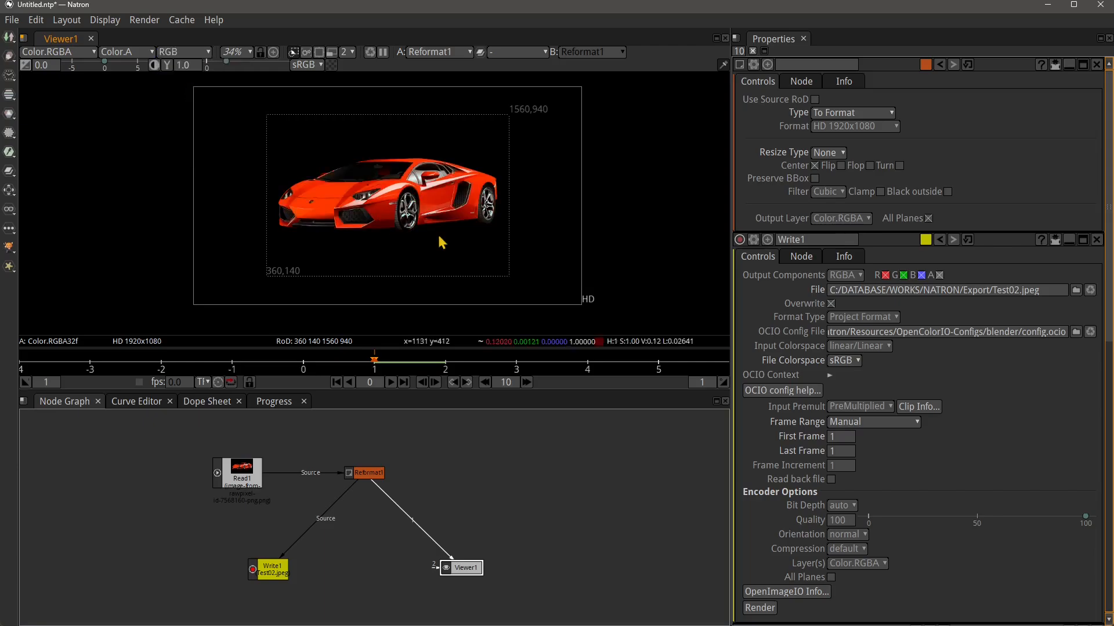
# Preview the image in Luminance and switch the viewer back to RGB
pyautogui.click(174, 57)
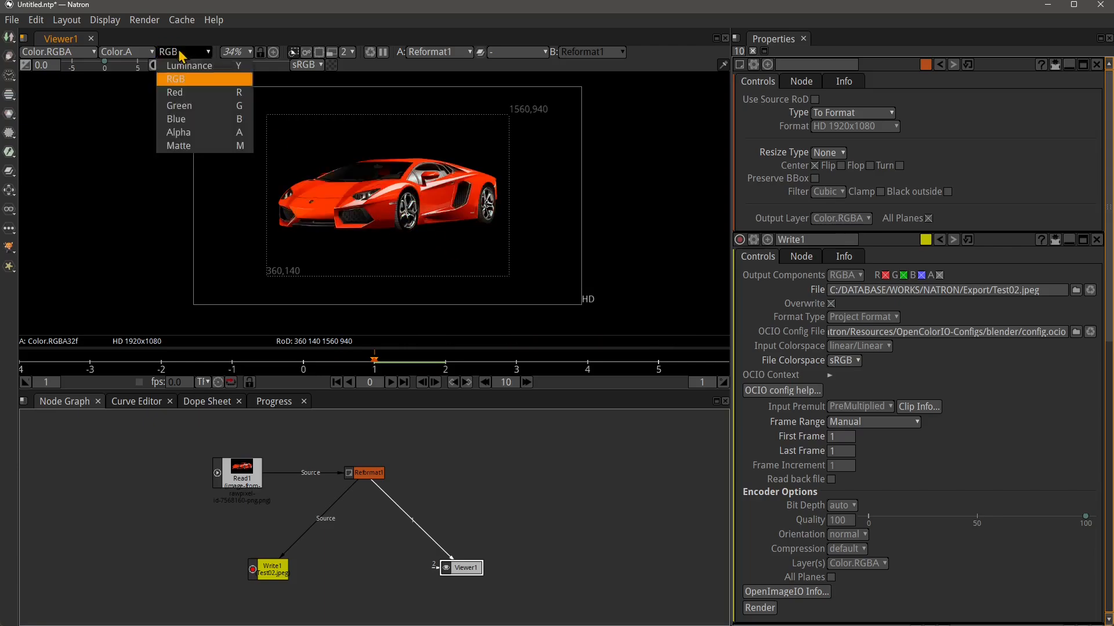
pyautogui.click(192, 67)
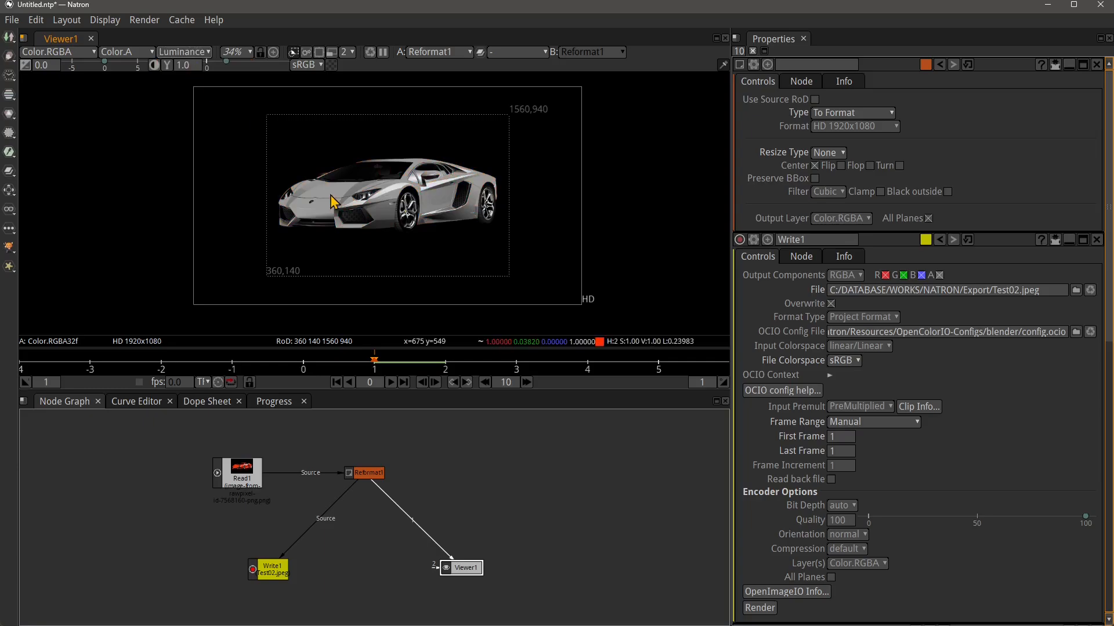
pyautogui.click(184, 53)
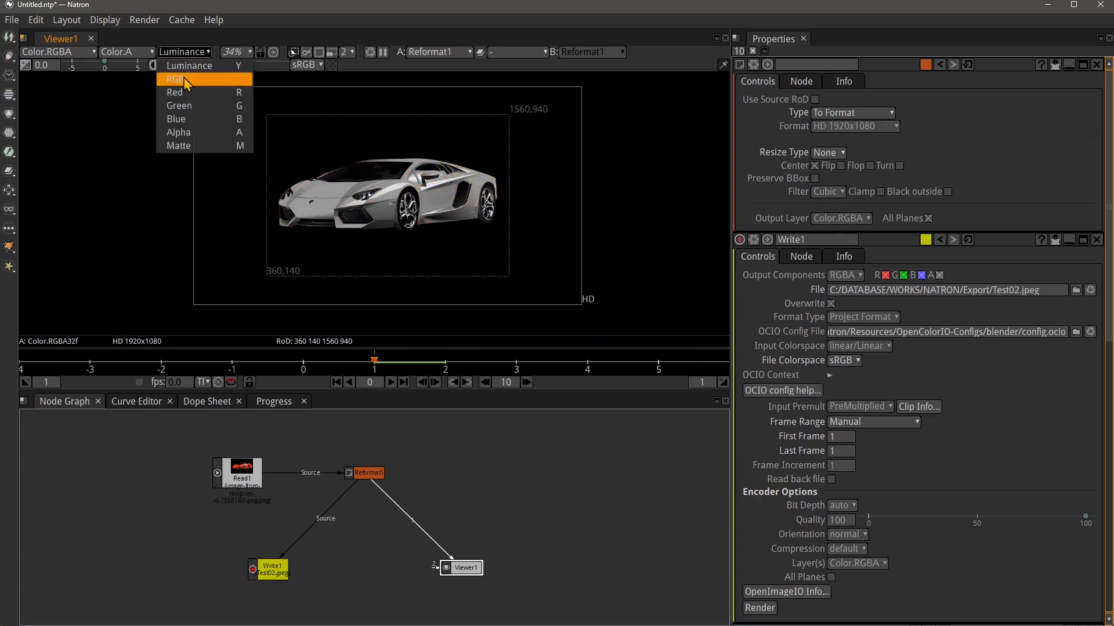
pyautogui.click(186, 81)
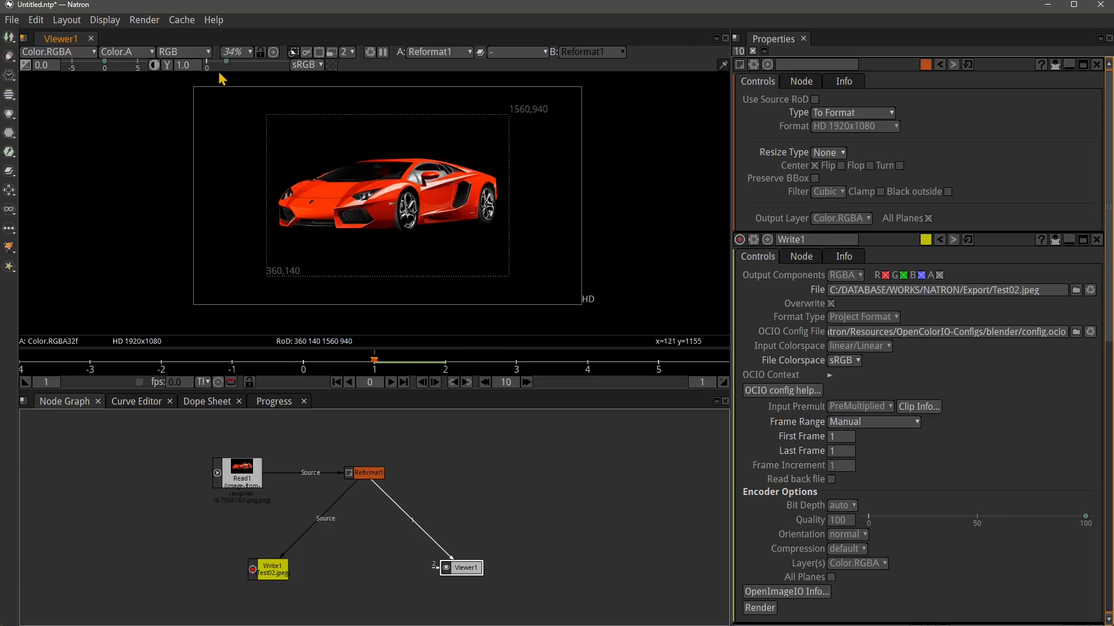
# Fit the whole image to the viewer and select the Reformat1 node
pyautogui.click(235, 52)
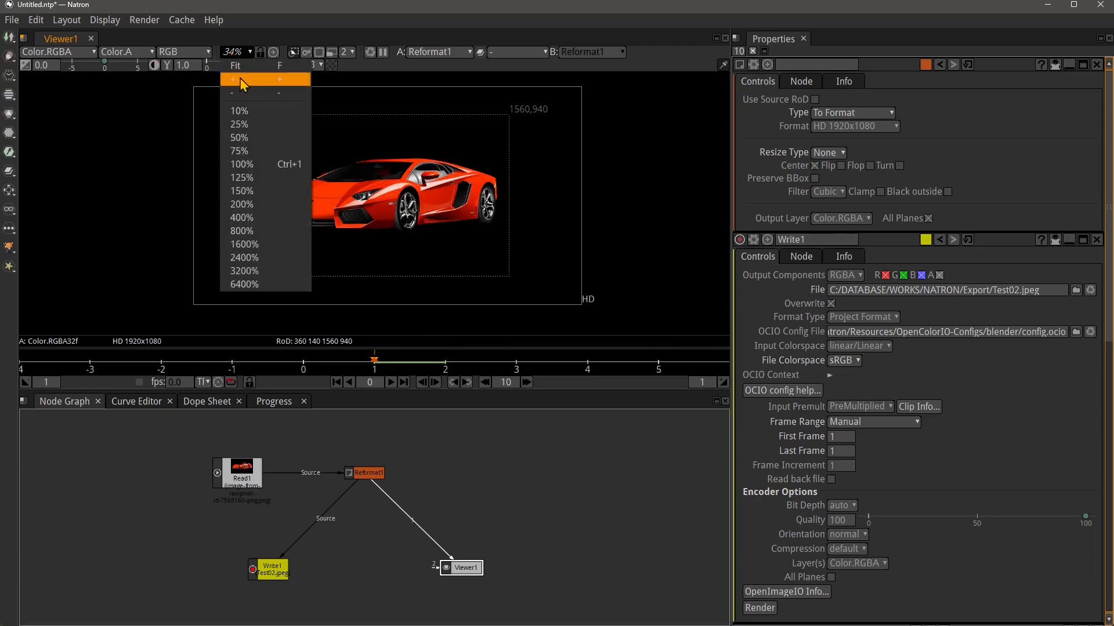
pyautogui.click(244, 69)
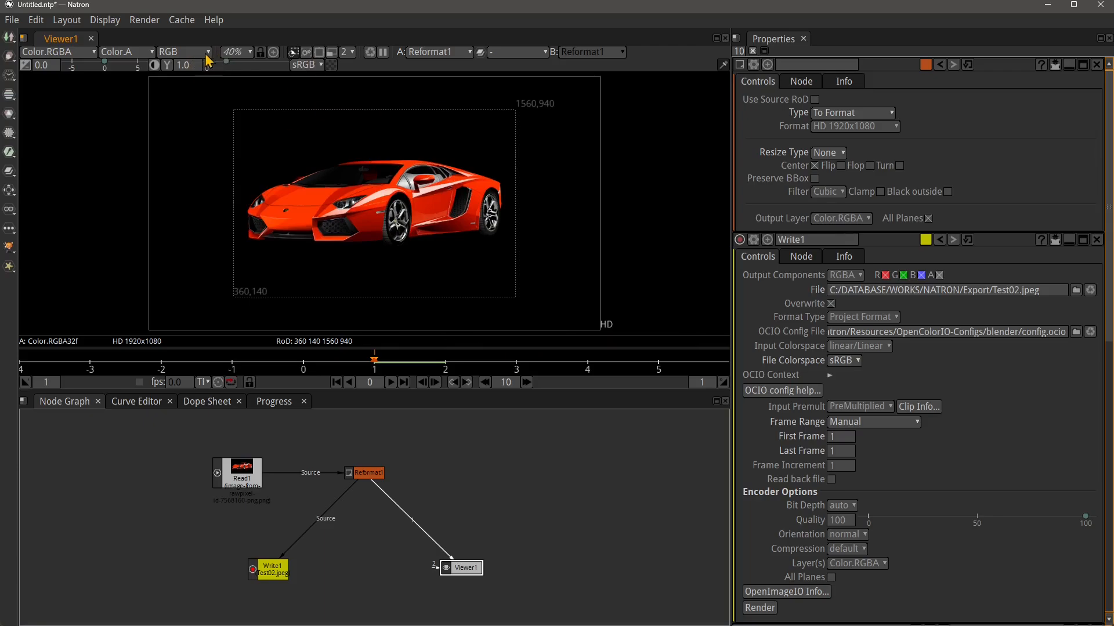
pyautogui.click(233, 52)
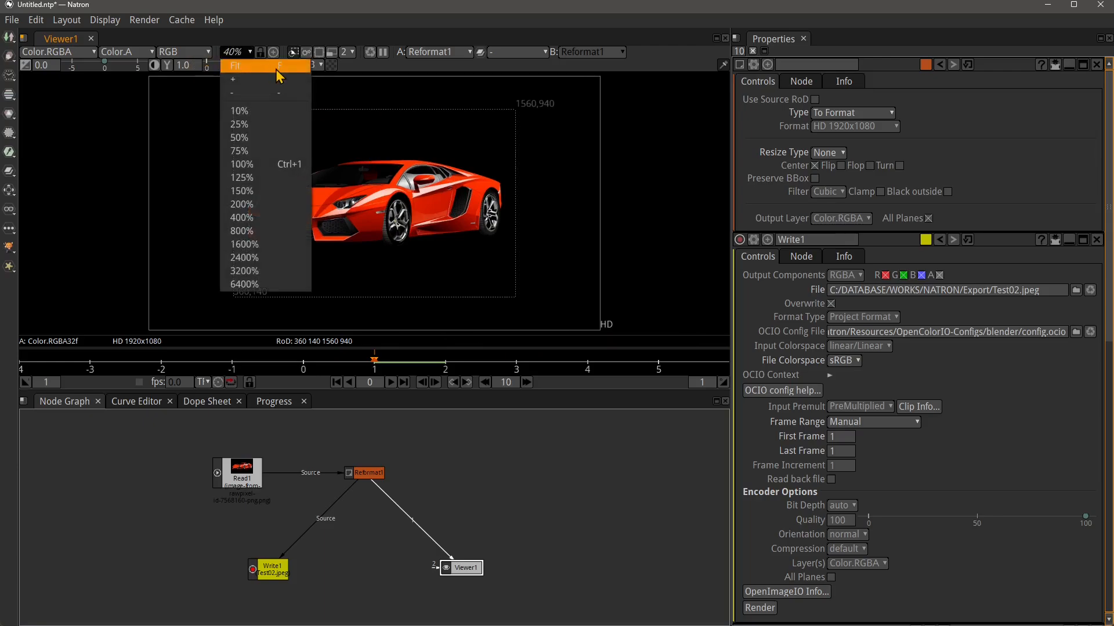
pyautogui.click(253, 68)
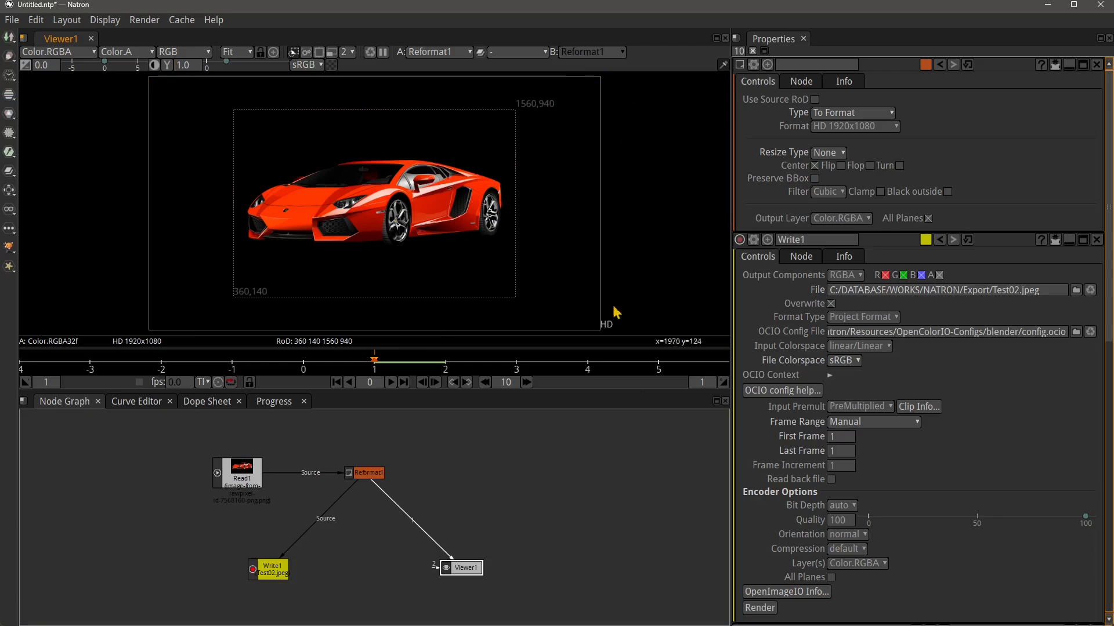
pyautogui.click(235, 52)
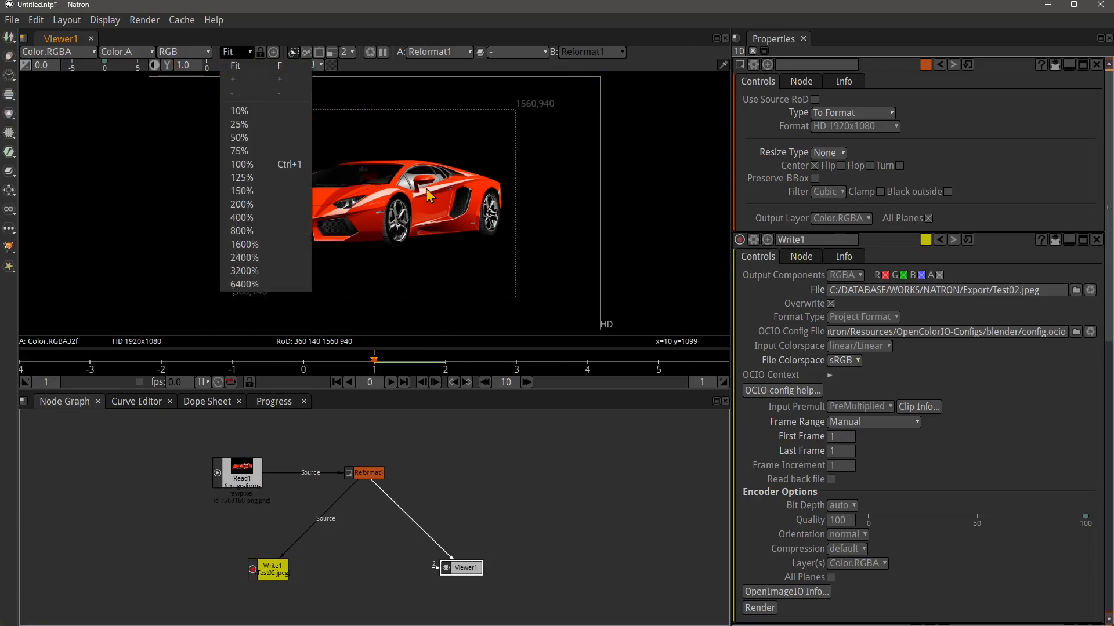
pyautogui.click(426, 209)
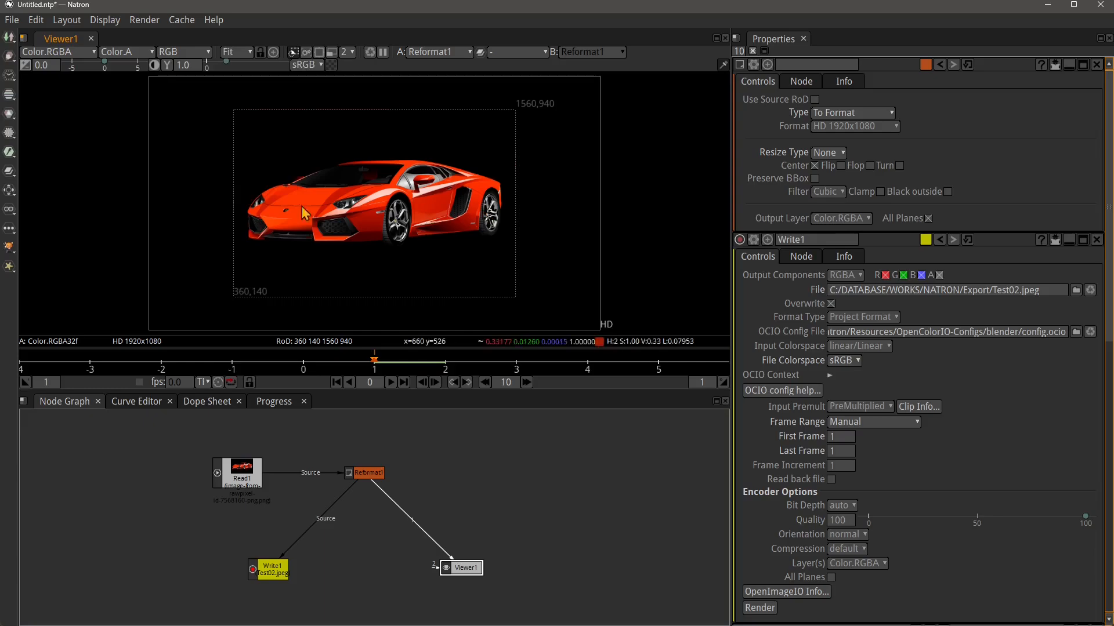
pyautogui.click(371, 471)
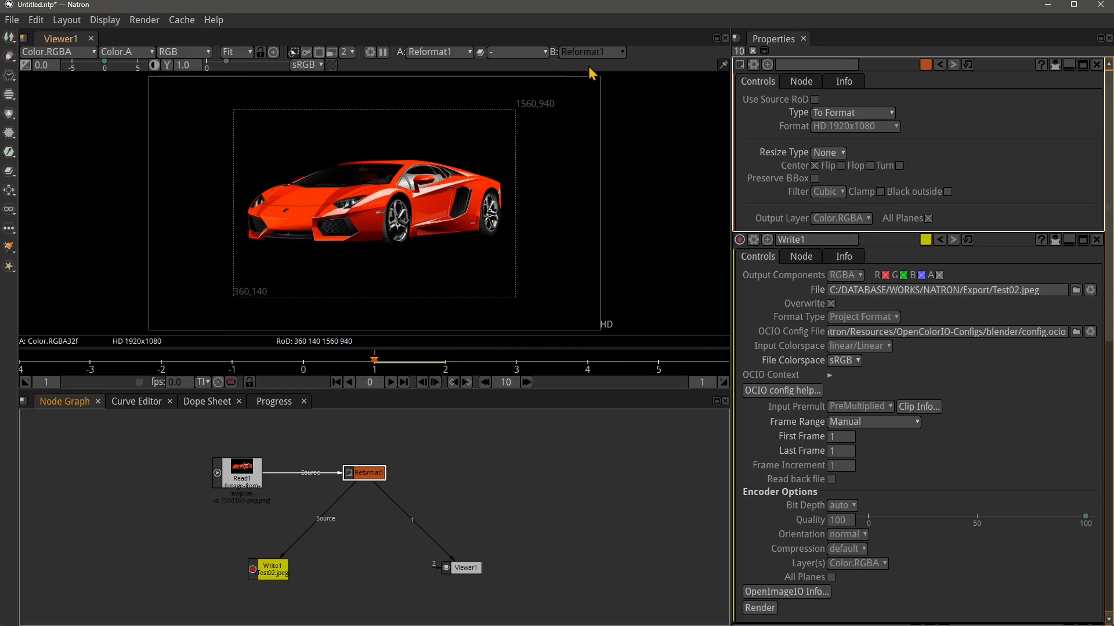
# Try viewer zoom levels of 10% and 400%, and zoom in one further increment
pyautogui.click(237, 52)
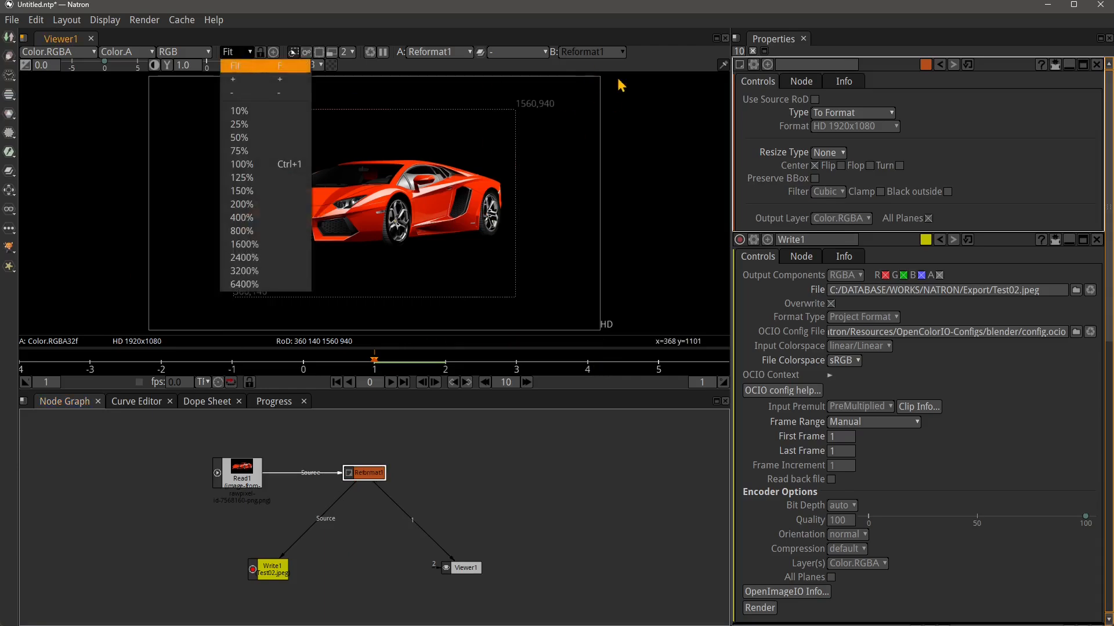
pyautogui.click(239, 111)
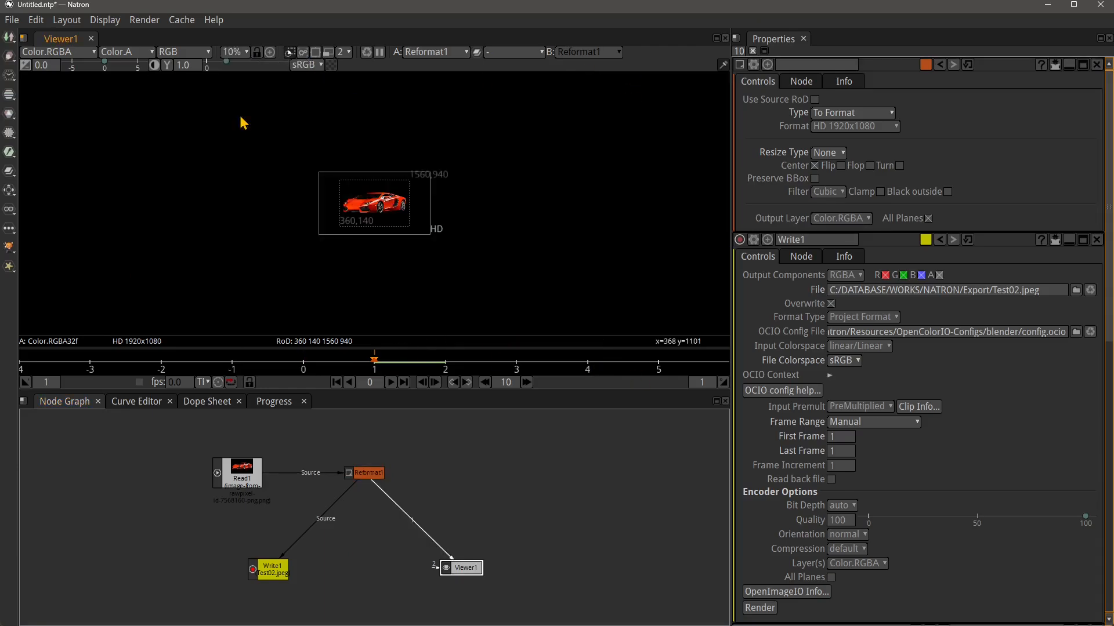
pyautogui.click(237, 53)
pyautogui.click(242, 218)
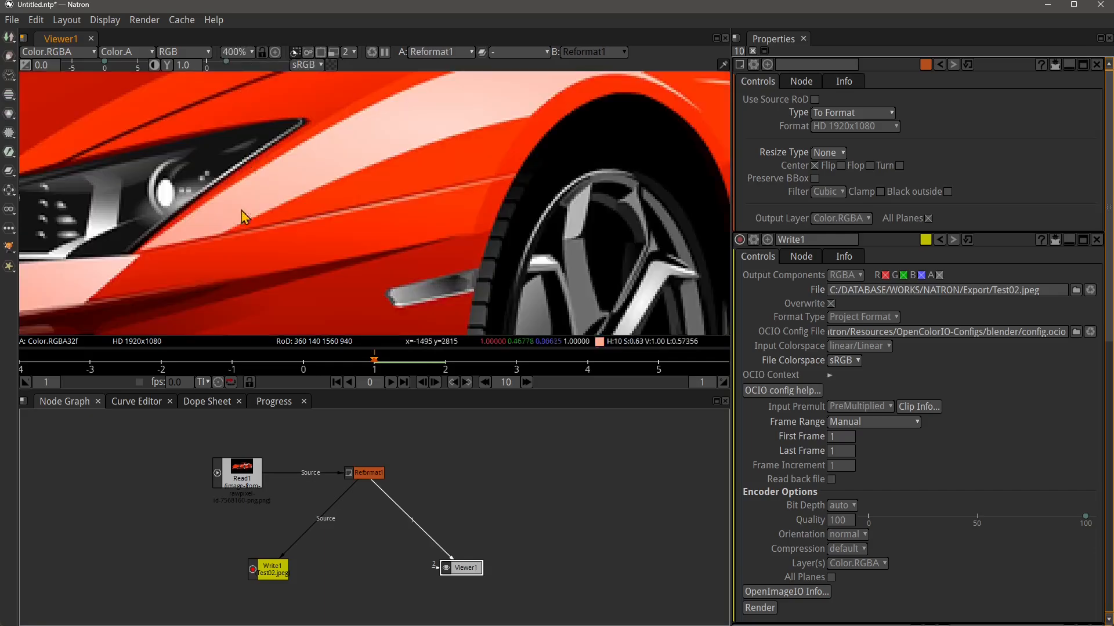
pyautogui.click(237, 51)
pyautogui.click(253, 85)
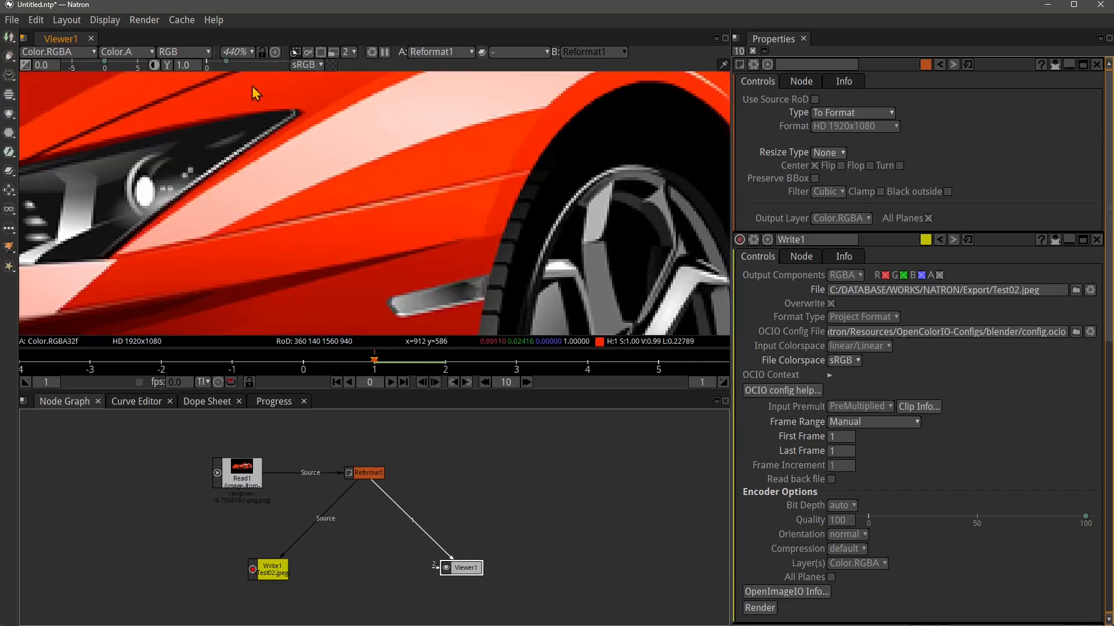
# Zoom the viewer out one increment, and continue zooming out to about 53% to show the whole car
pyautogui.click(237, 52)
pyautogui.click(240, 97)
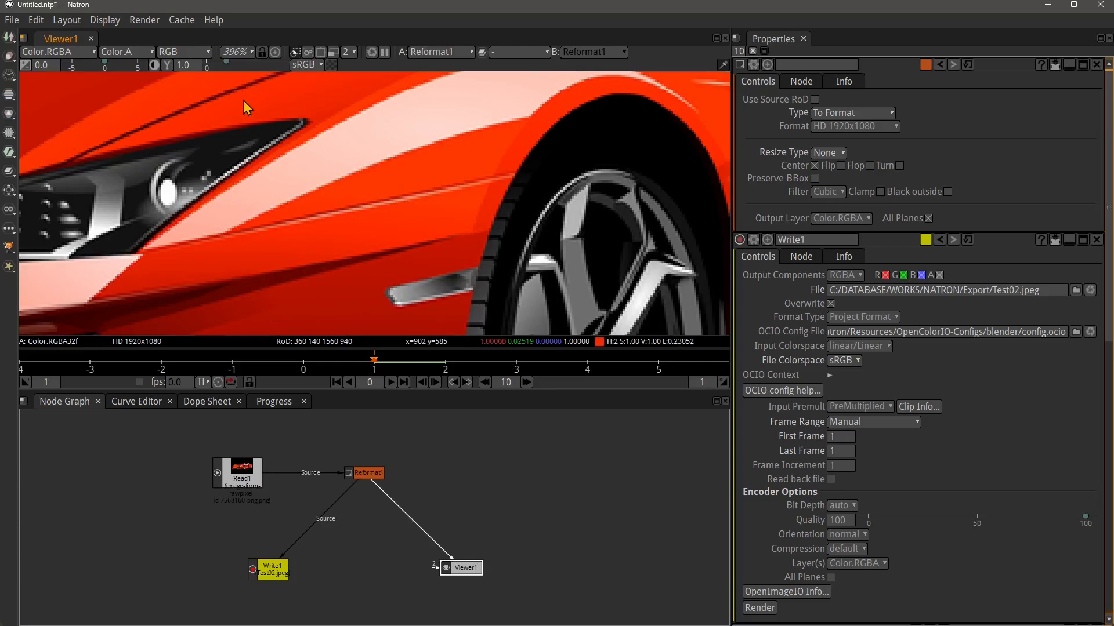
pyautogui.scroll(-3, 244, 103)
pyautogui.scroll(2, 243, 103)
pyautogui.scroll(-3, 244, 103)
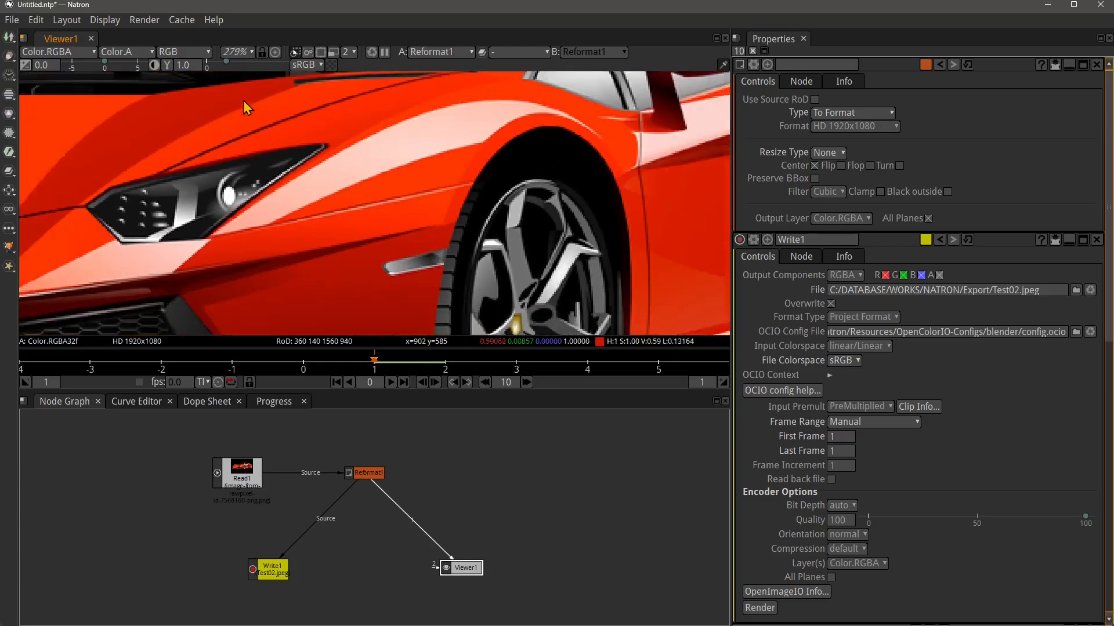
pyautogui.scroll(-9, 243, 104)
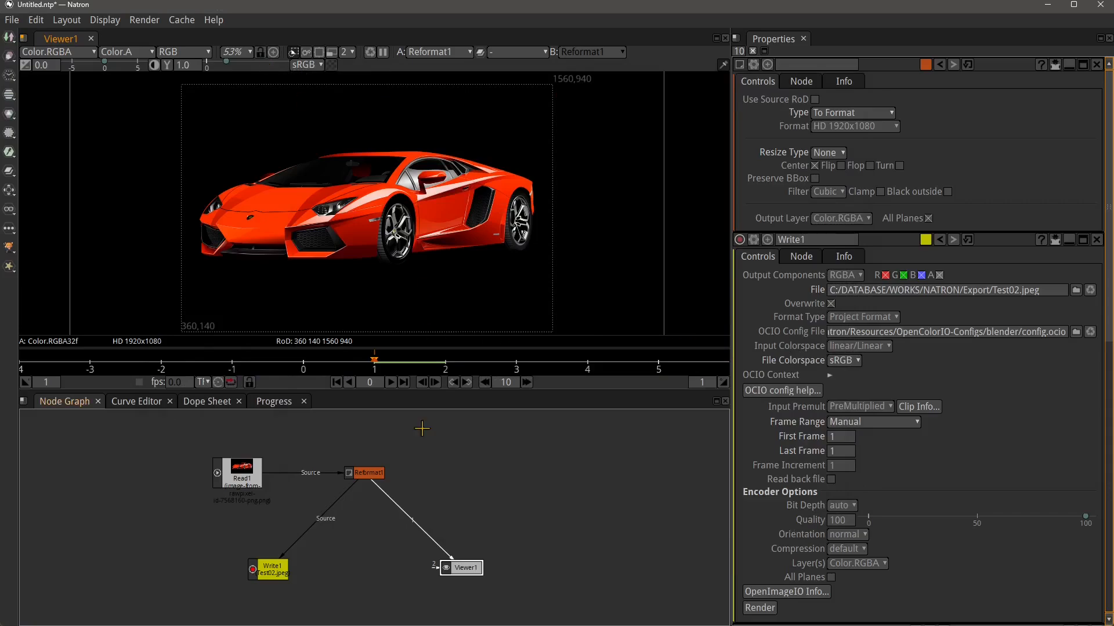
# Deselect all nodes in the graph and show the Image nodes available for creation
pyautogui.moveTo(535, 497); pyautogui.dragTo(596, 464)
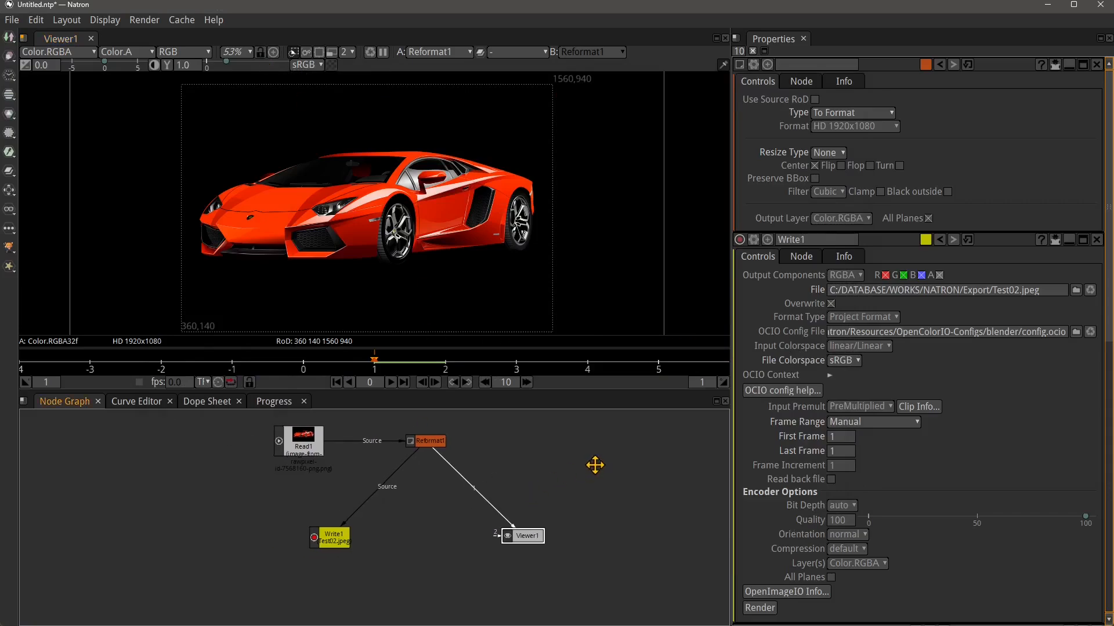
pyautogui.click(202, 514)
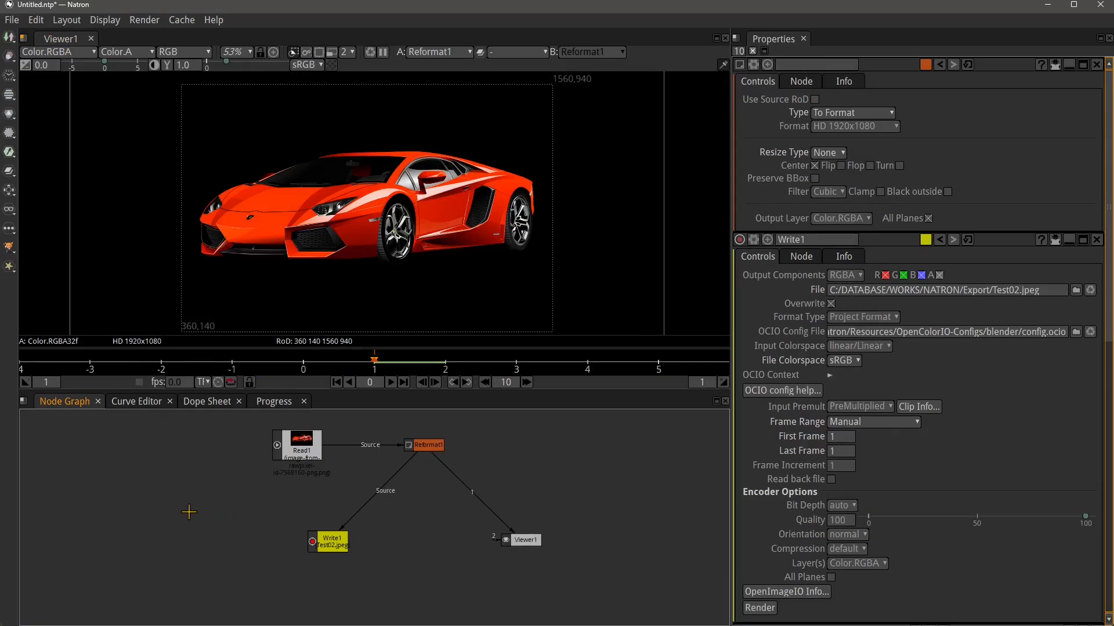
pyautogui.rightClick(212, 487)
pyautogui.moveTo(294, 273)
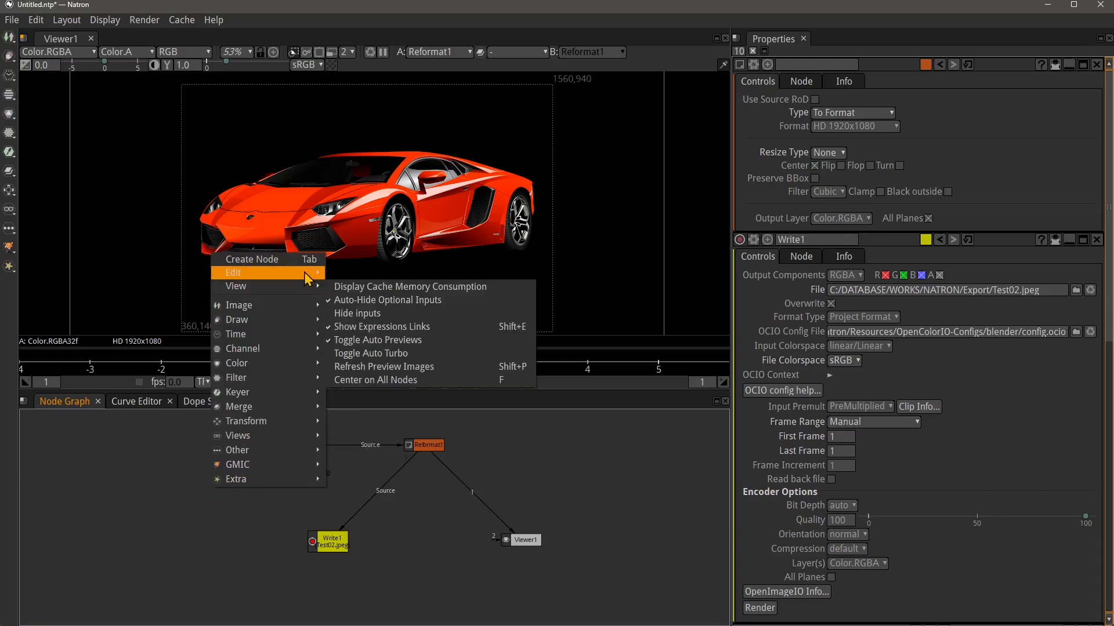
pyautogui.moveTo(301, 306)
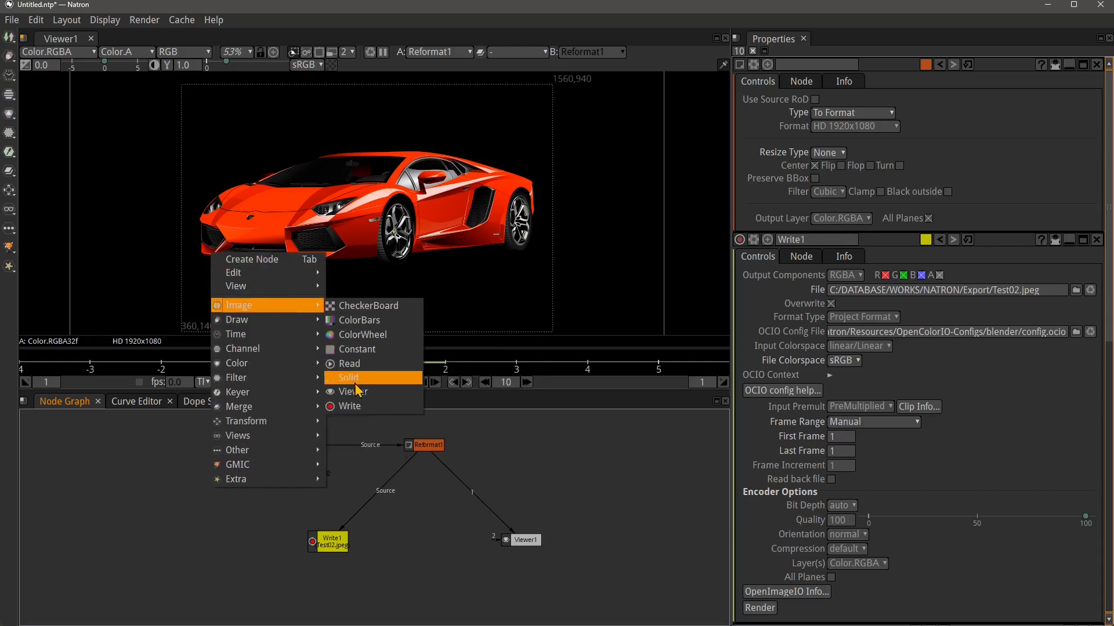